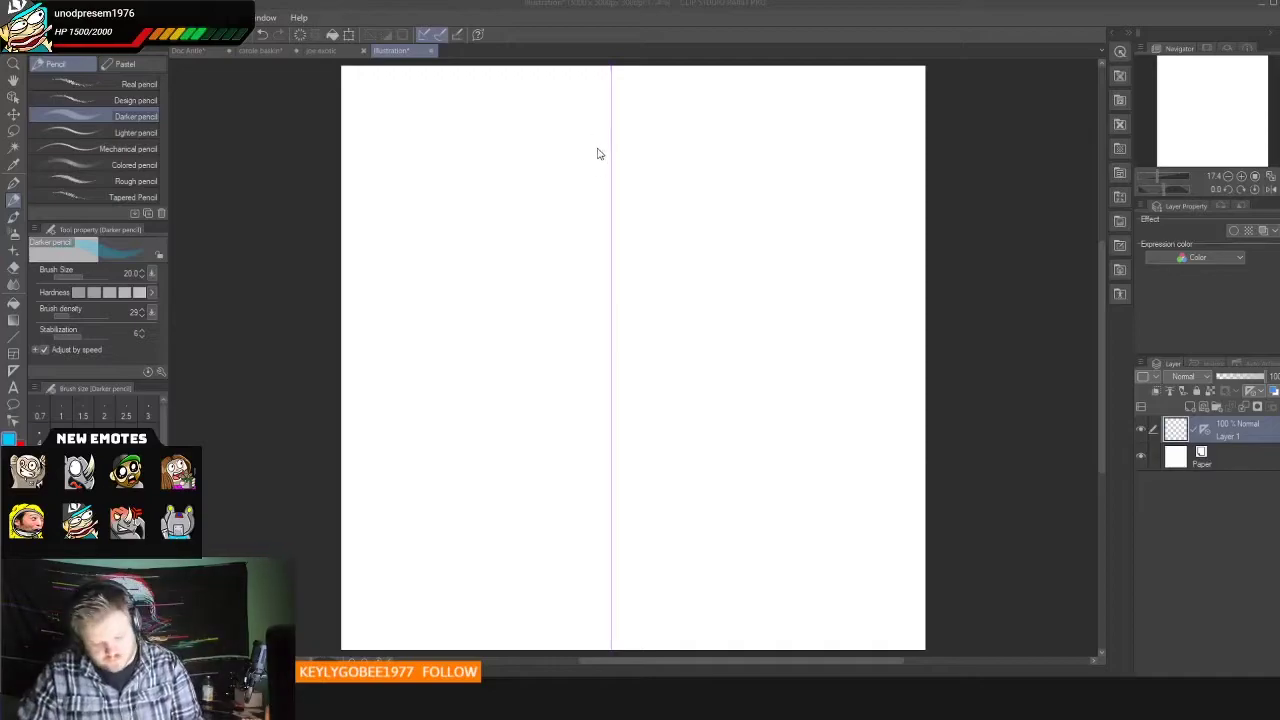
# Step: Sketch the mirrored panda head outline with ear loops, cheeks and chin in blue
pyautogui.moveTo(560, 174)
pyautogui.mouseDown()
pyautogui.moveTo(658, 176)
pyautogui.moveTo(510, 169)
pyautogui.moveTo(511, 214)
pyautogui.mouseUp()
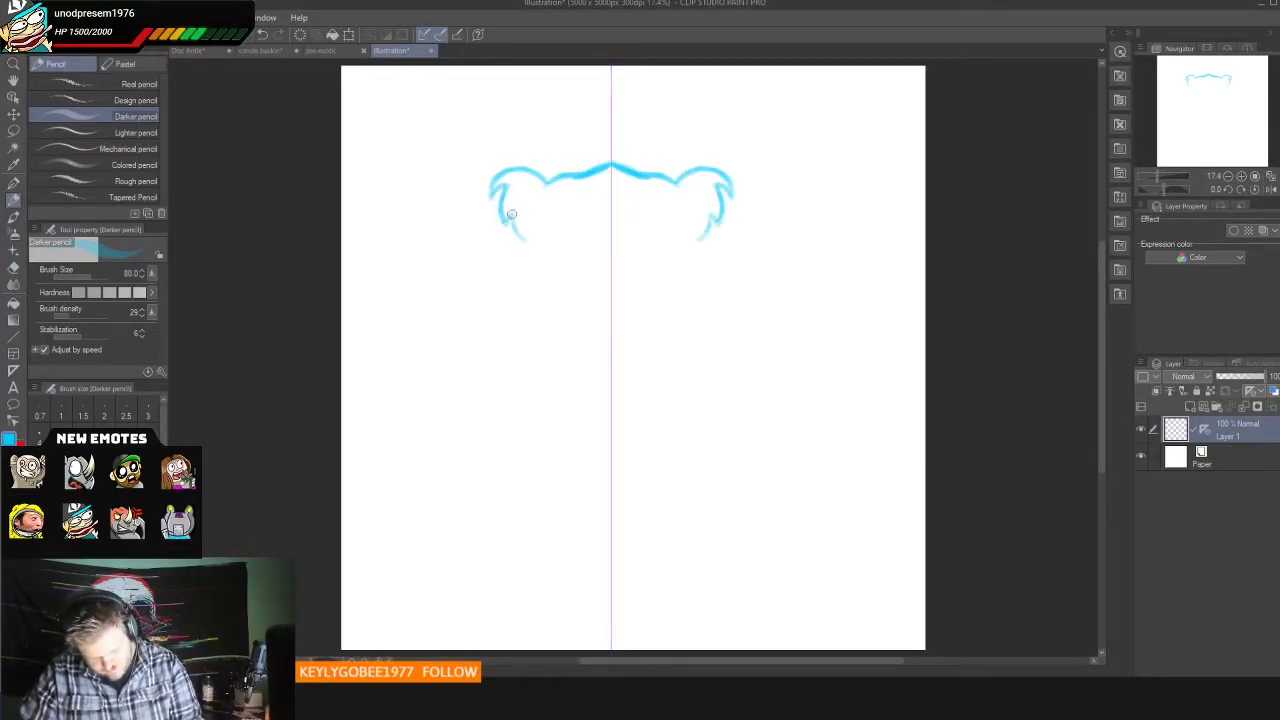
pyautogui.hotkey('ctrl', 'z')
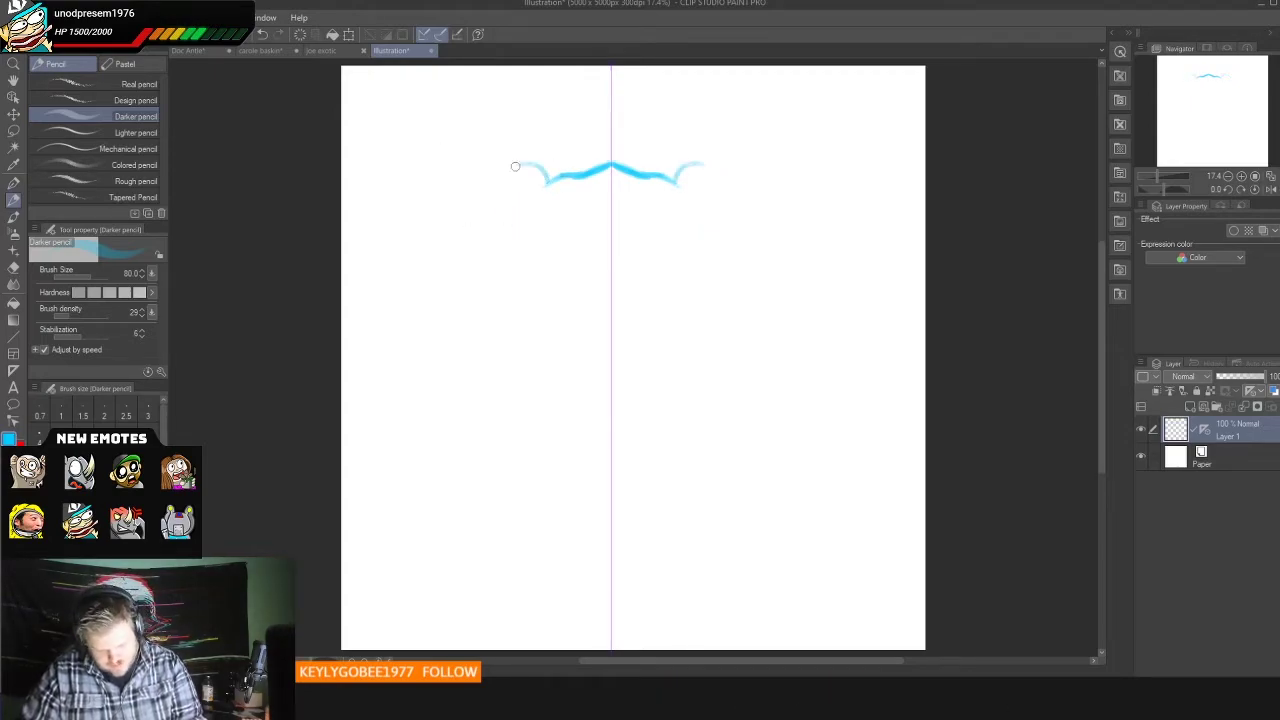
pyautogui.moveTo(515, 166)
pyautogui.mouseDown()
pyautogui.moveTo(500, 232)
pyautogui.moveTo(527, 238)
pyautogui.mouseUp()
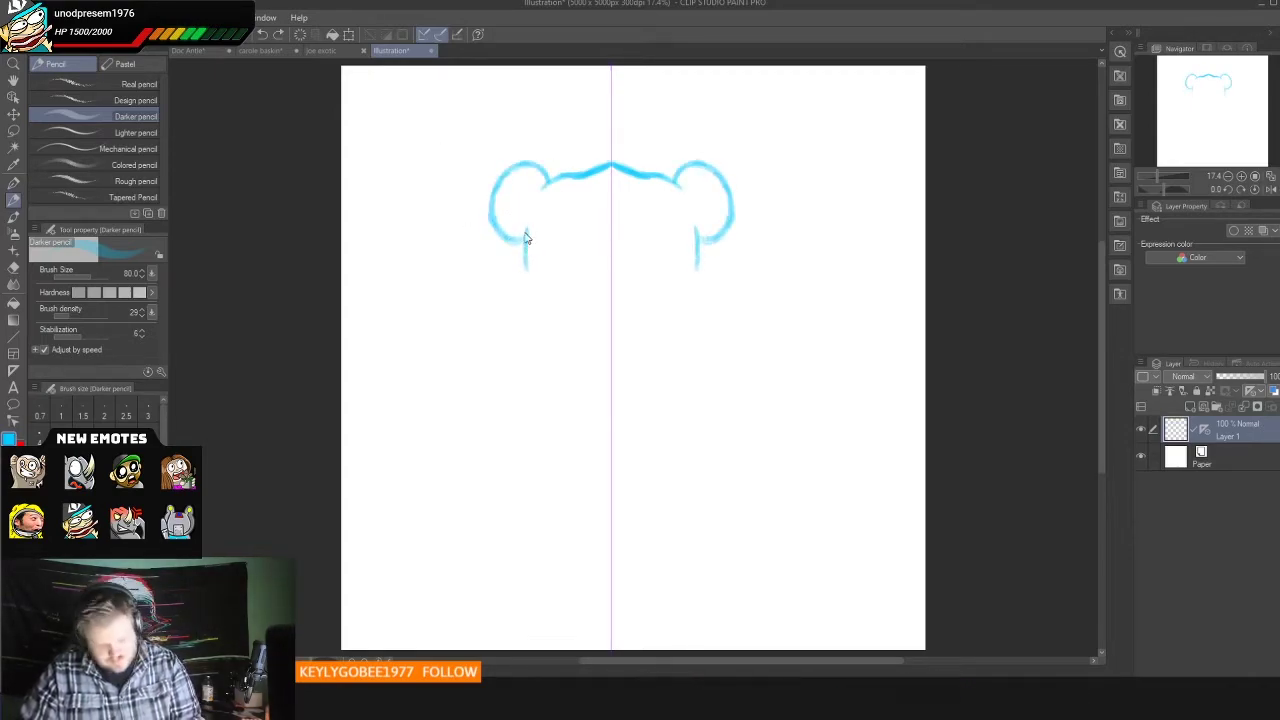
pyautogui.moveTo(572, 376); pyautogui.dragTo(606, 389)
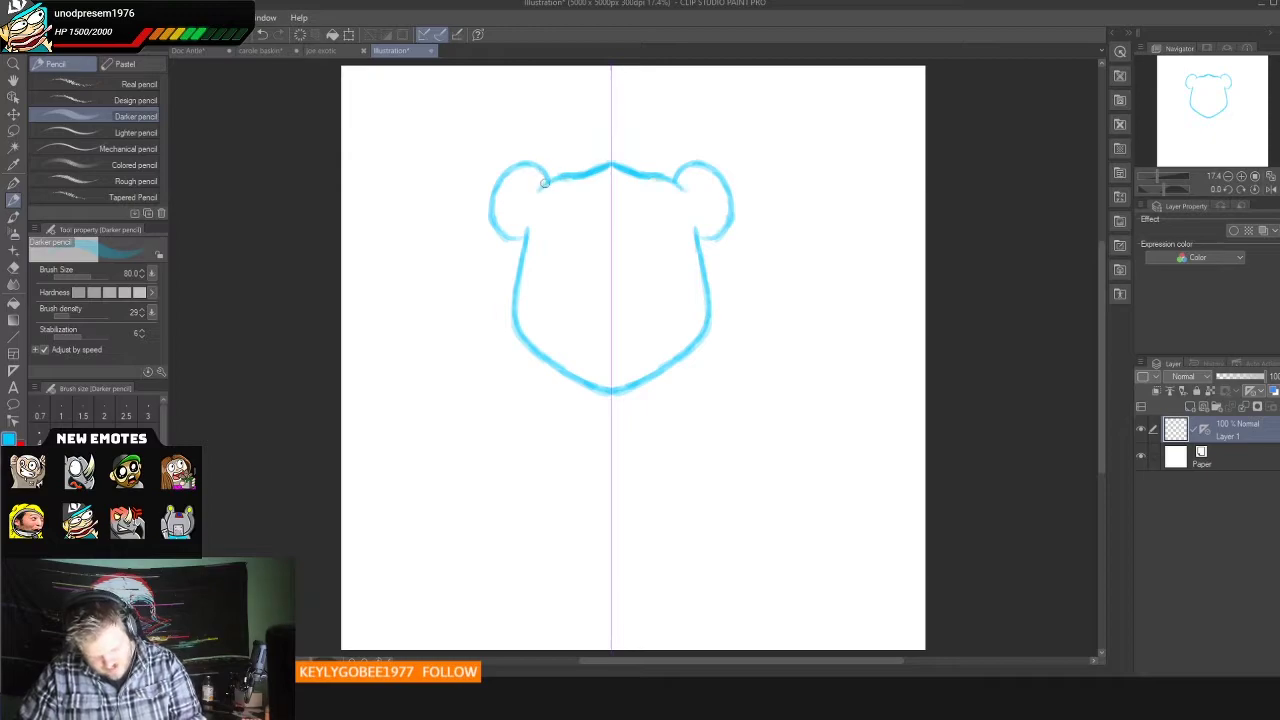
pyautogui.moveTo(525, 230); pyautogui.dragTo(500, 252)
pyautogui.moveTo(520, 165); pyautogui.dragTo(490, 250)
pyautogui.moveTo(512, 320); pyautogui.dragTo(527, 357)
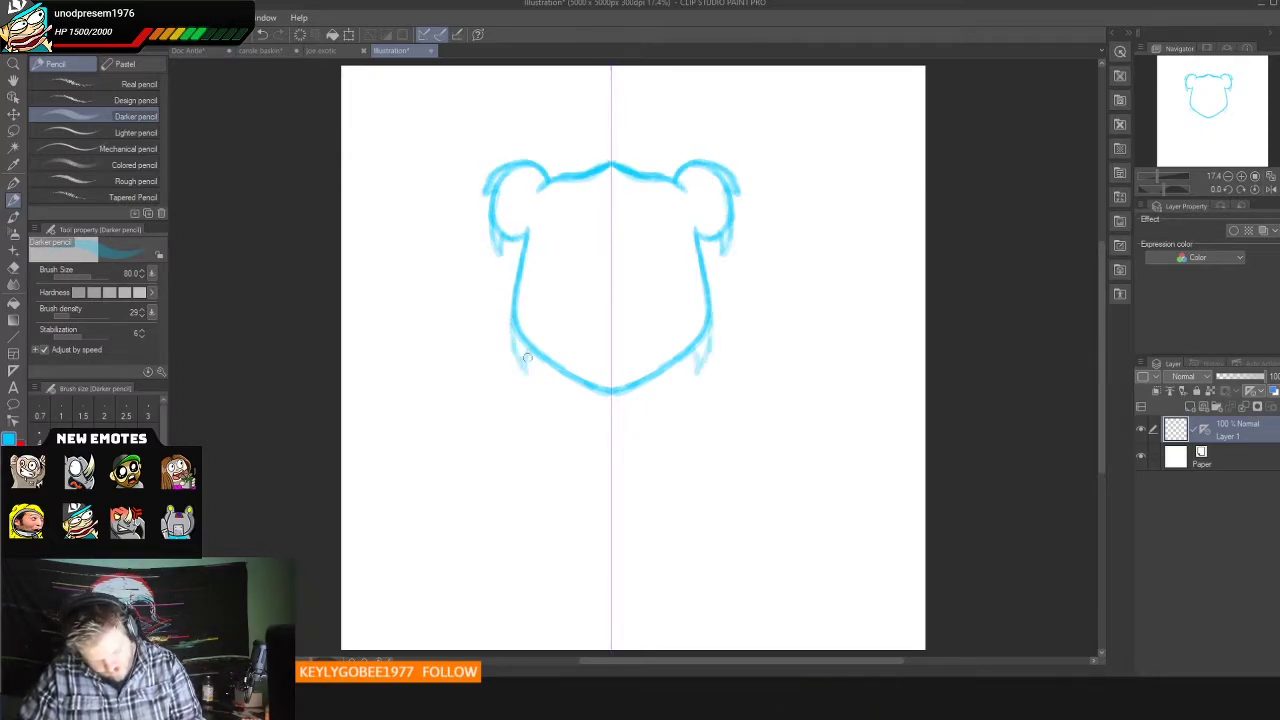
# Step: Add heavy brows, eye patches, inner ears, nose and mouth, and create Layer 2
pyautogui.moveTo(603, 244)
pyautogui.mouseDown()
pyautogui.moveTo(543, 236)
pyautogui.moveTo(532, 272)
pyautogui.moveTo(588, 284)
pyautogui.moveTo(603, 244)
pyautogui.moveTo(598, 284)
pyautogui.moveTo(560, 268)
pyautogui.moveTo(597, 254)
pyautogui.moveTo(595, 283)
pyautogui.mouseUp()
pyautogui.moveTo(513, 272); pyautogui.dragTo(505, 324)
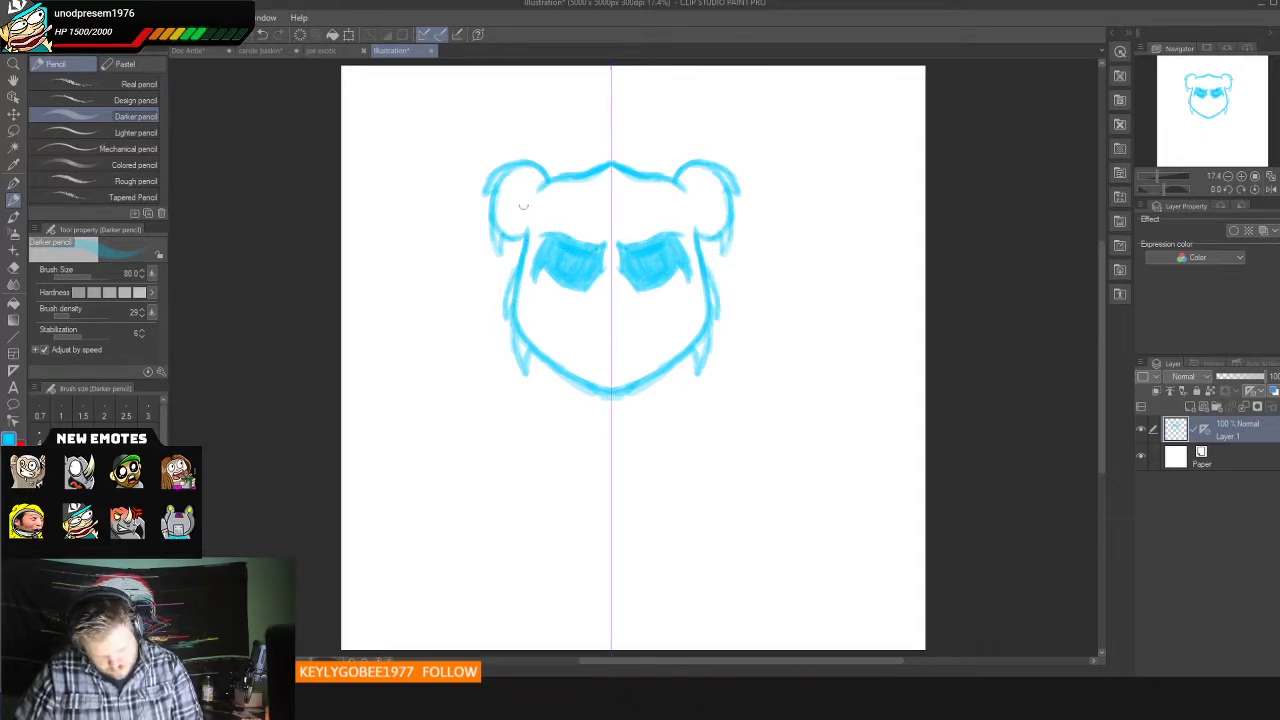
pyautogui.moveTo(530, 226)
pyautogui.mouseDown()
pyautogui.moveTo(556, 192)
pyautogui.moveTo(529, 186)
pyautogui.mouseUp()
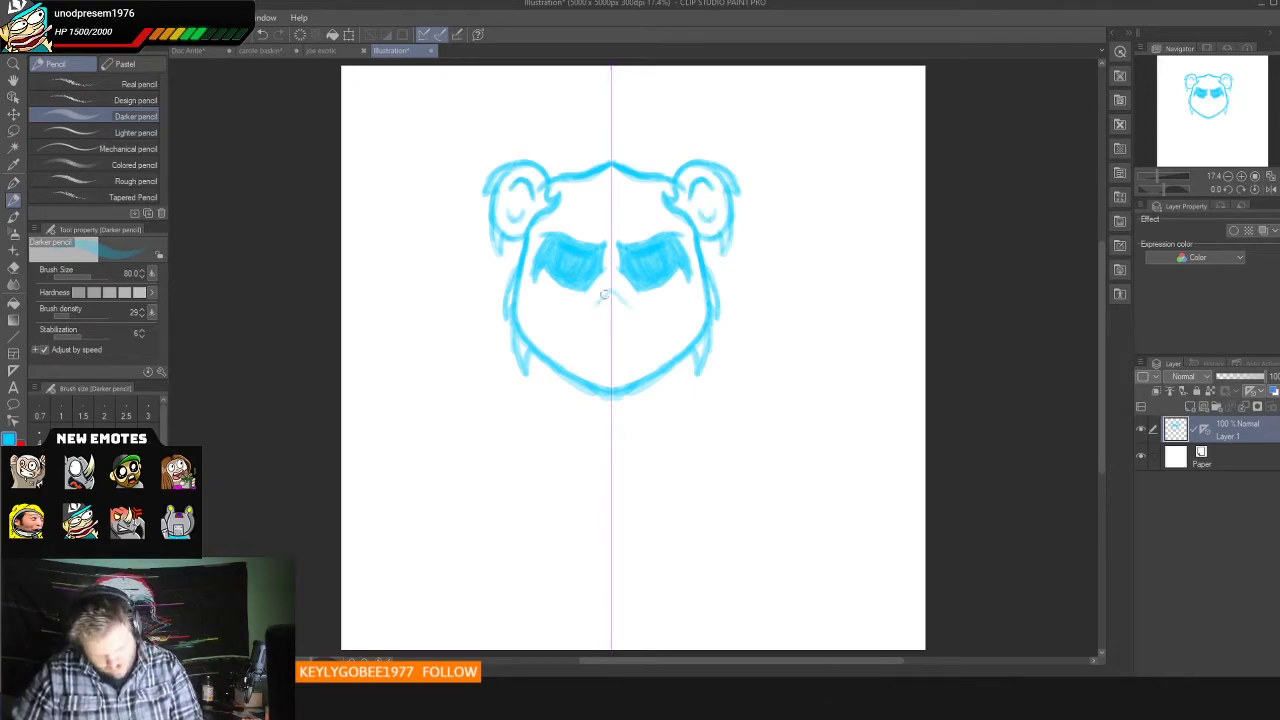
pyautogui.moveTo(598, 316)
pyautogui.mouseDown()
pyautogui.moveTo(610, 334)
pyautogui.moveTo(620, 314)
pyautogui.mouseUp()
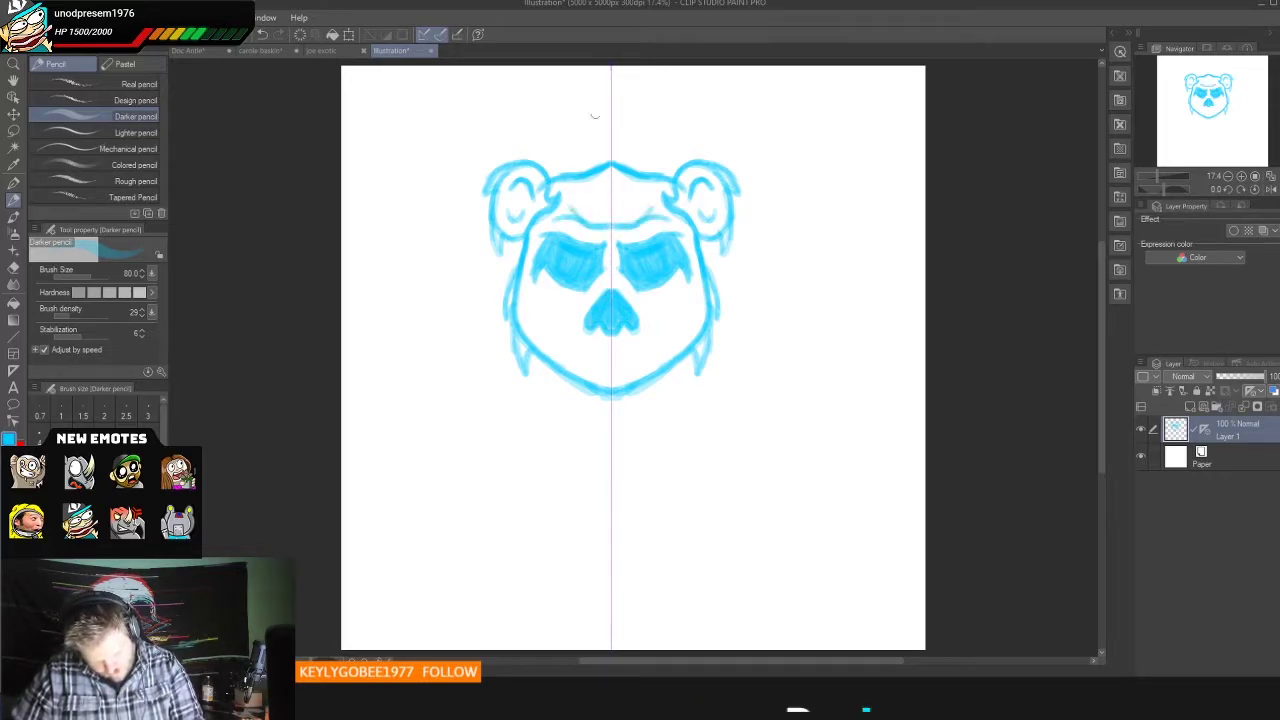
pyautogui.click(1192, 408)
pyautogui.moveTo(620, 363); pyautogui.dragTo(651, 345)
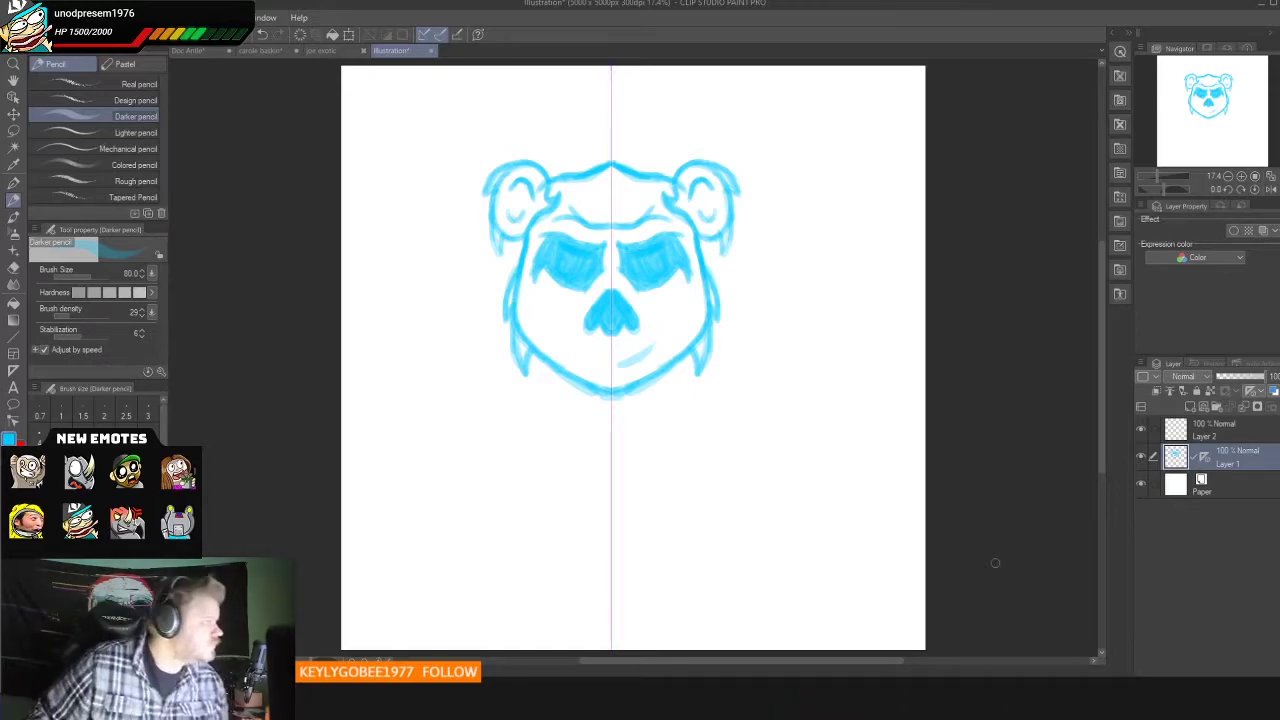
# Step: Sketch a spiky hair tuft above the head on Layer 2
pyautogui.click(1210, 430)
pyautogui.moveTo(584, 168)
pyautogui.mouseDown()
pyautogui.moveTo(598, 140)
pyautogui.moveTo(618, 210)
pyautogui.mouseUp()
pyautogui.hotkey('alt', '[')
pyautogui.press('e')
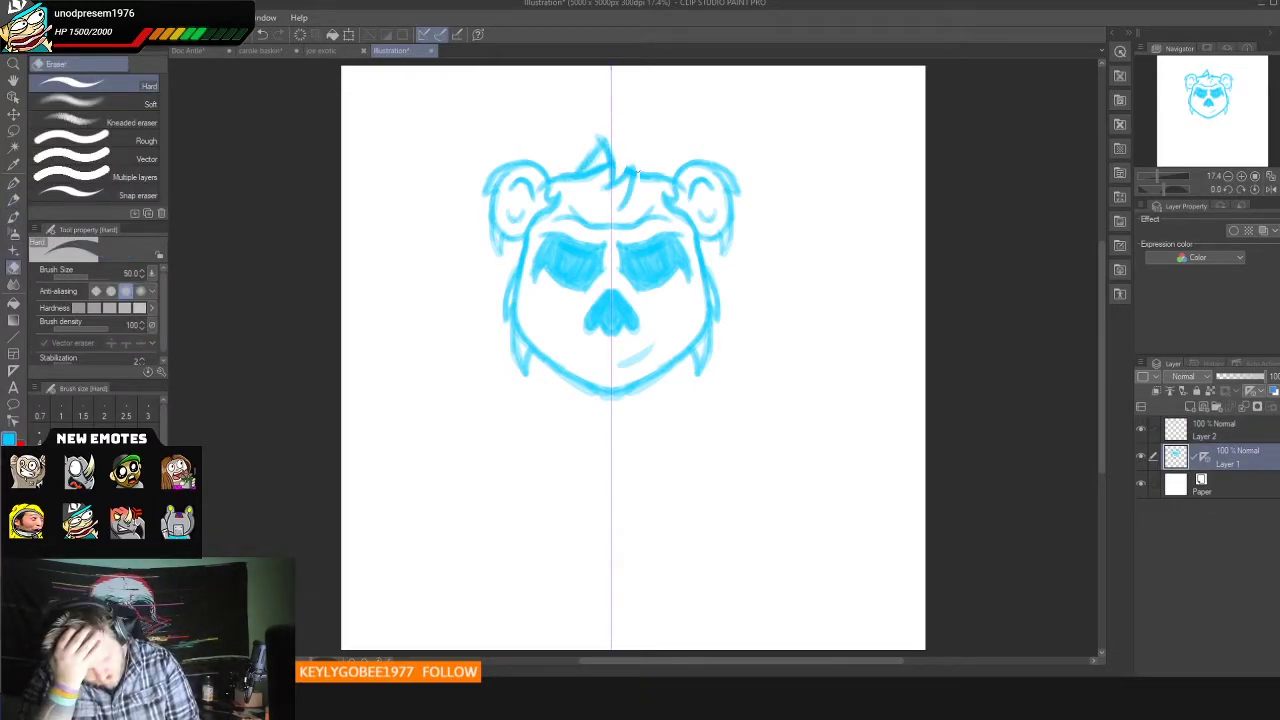
pyautogui.hotkey('alt', ']')
pyautogui.click(13, 201)
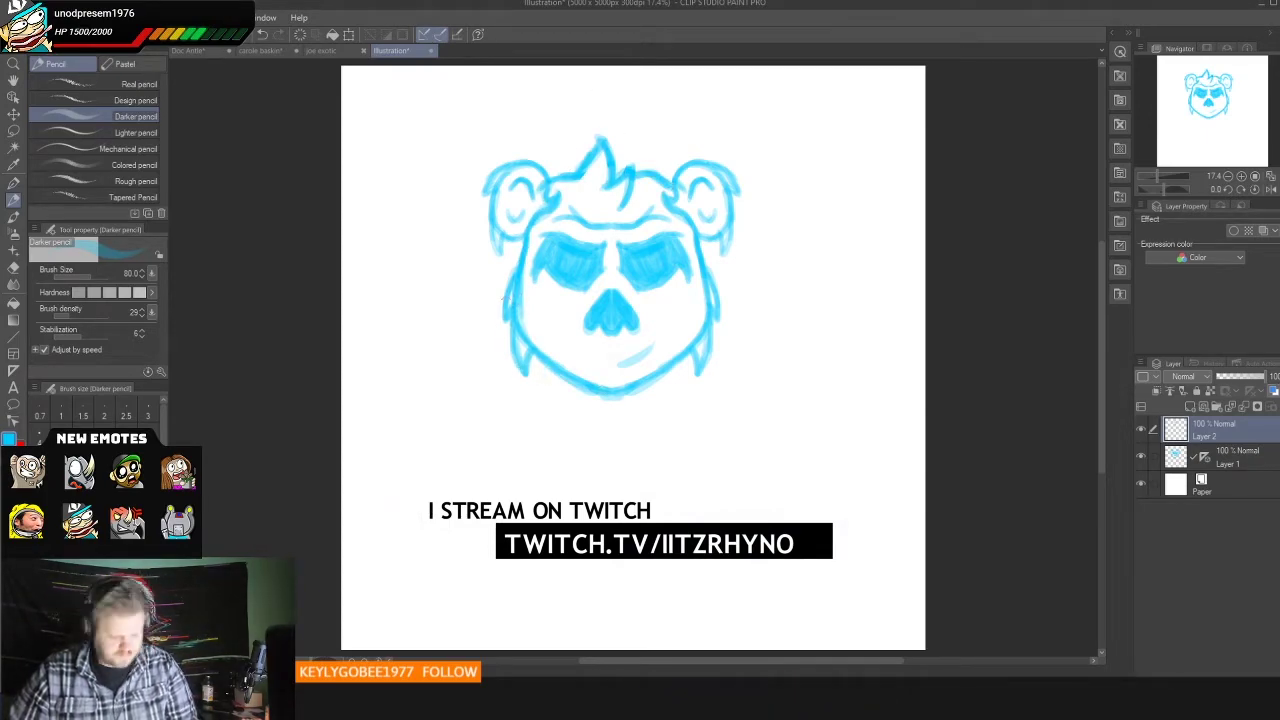
# Step: Sketch a trial fist below the head, then undo it
pyautogui.moveTo(483, 387); pyautogui.dragTo(485, 486)
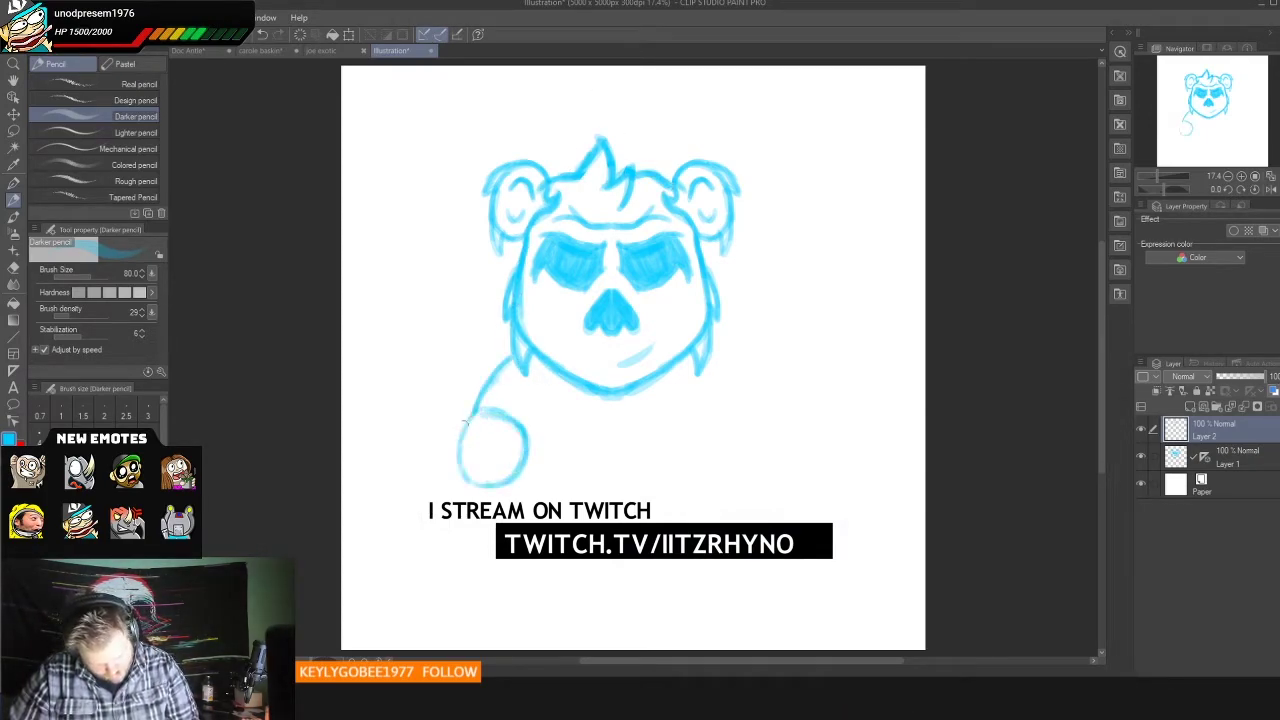
pyautogui.moveTo(464, 420)
pyautogui.mouseDown()
pyautogui.moveTo(505, 455)
pyautogui.moveTo(560, 420)
pyautogui.mouseUp()
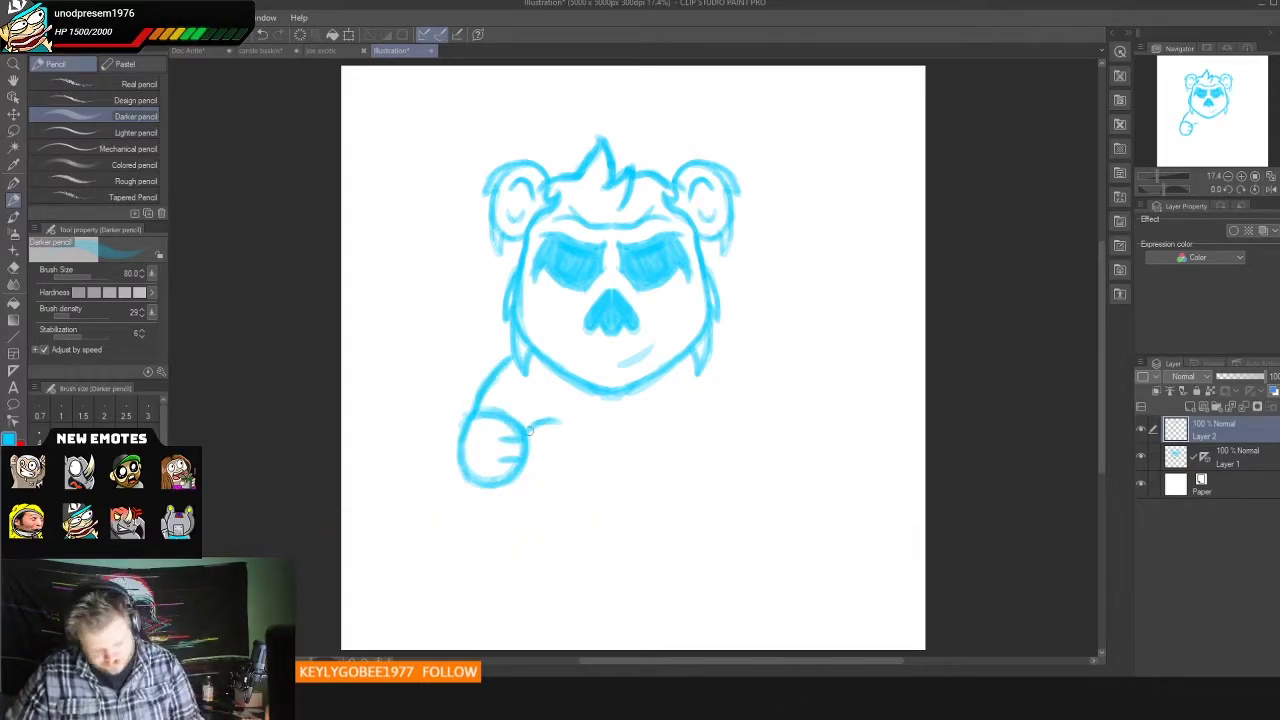
pyautogui.hotkey('ctrl', 'z')
pyautogui.hotkey('ctrl', 'z')
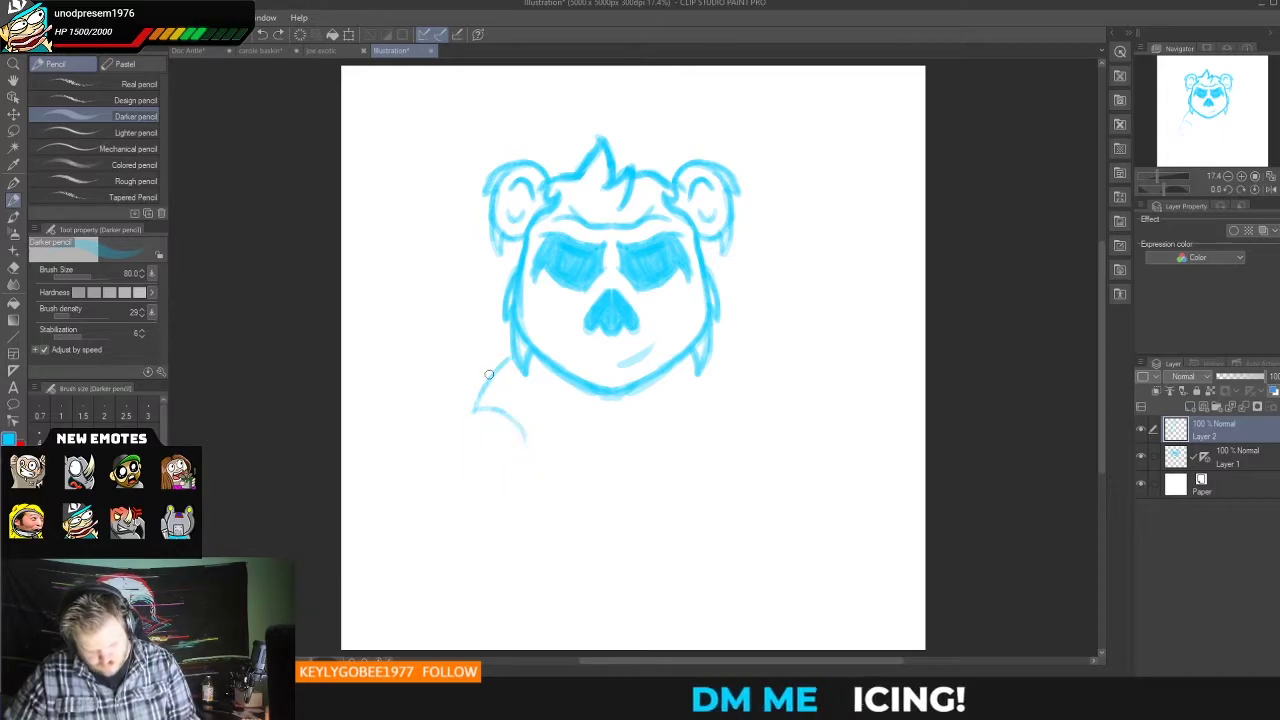
pyautogui.click(1230, 457)
# Step: Sketch mirrored shoulders, arms and hands on Layer 1, then erase them
pyautogui.moveTo(514, 358)
pyautogui.mouseDown()
pyautogui.moveTo(478, 404)
pyautogui.moveTo(472, 480)
pyautogui.mouseUp()
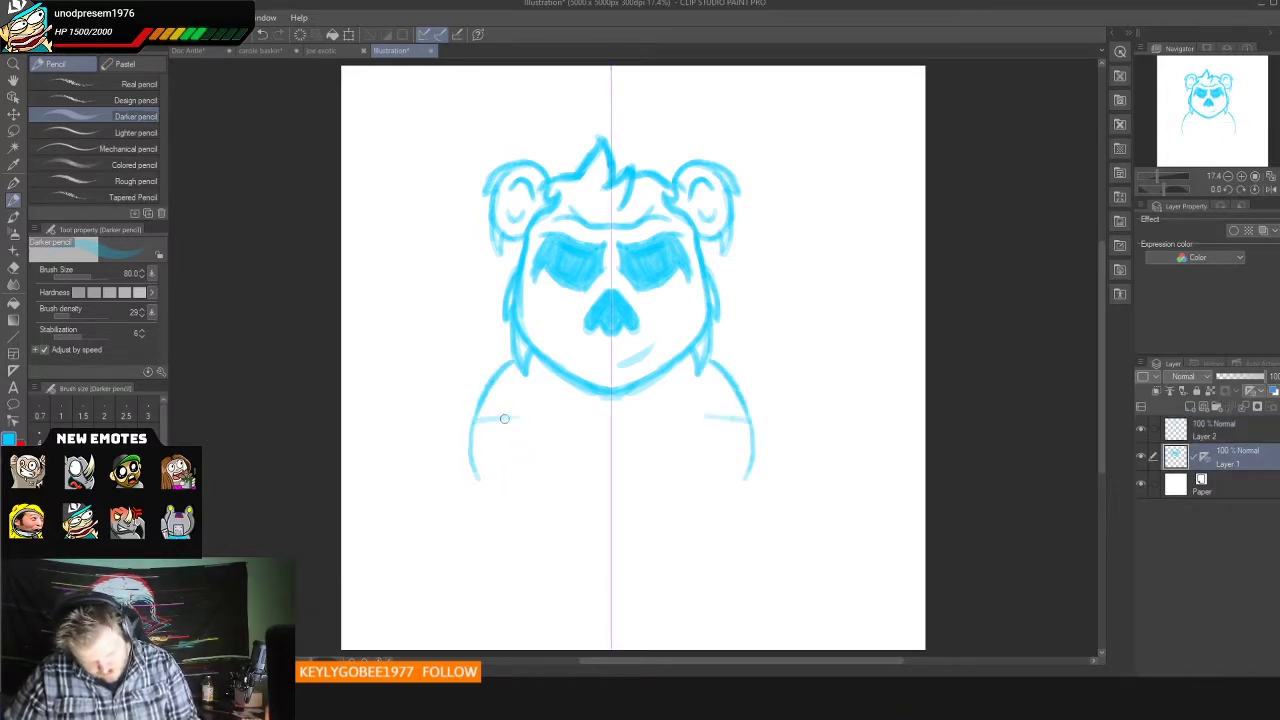
pyautogui.moveTo(474, 411)
pyautogui.mouseDown()
pyautogui.moveTo(517, 422)
pyautogui.moveTo(492, 497)
pyautogui.mouseUp()
pyautogui.moveTo(516, 404); pyautogui.dragTo(498, 440)
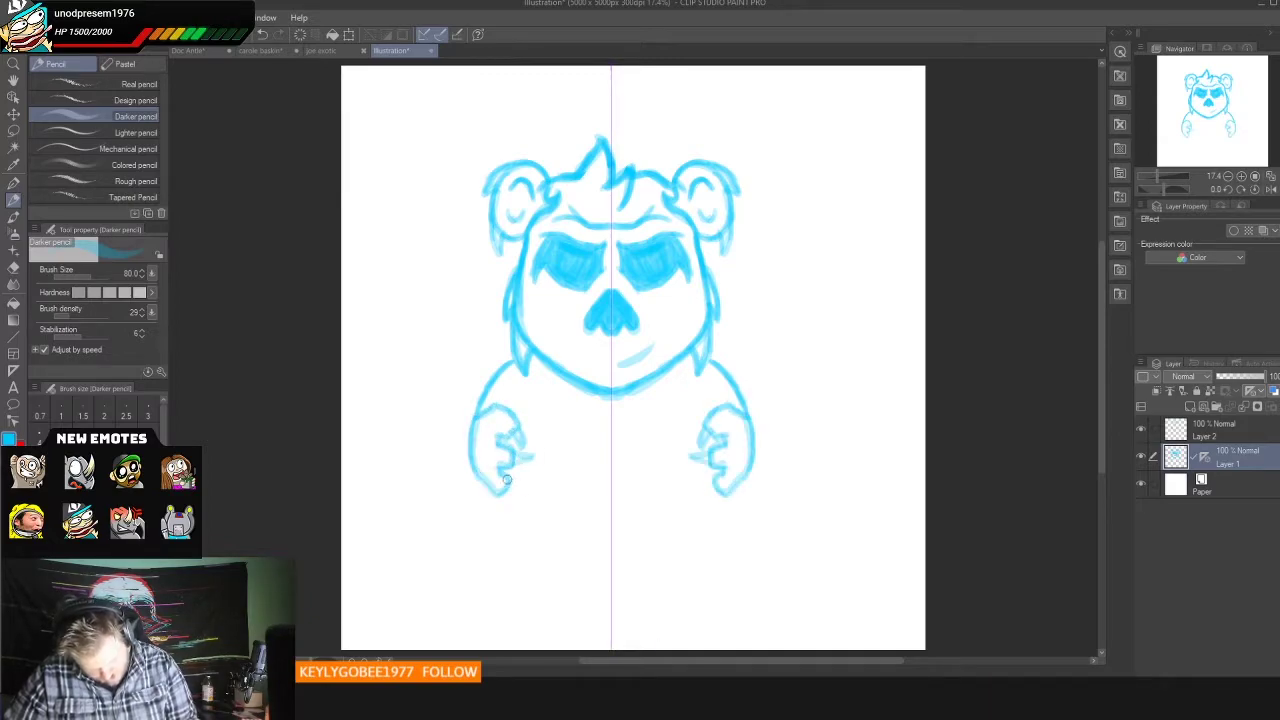
pyautogui.moveTo(576, 388); pyautogui.dragTo(518, 430)
pyautogui.moveTo(502, 368); pyautogui.dragTo(482, 392)
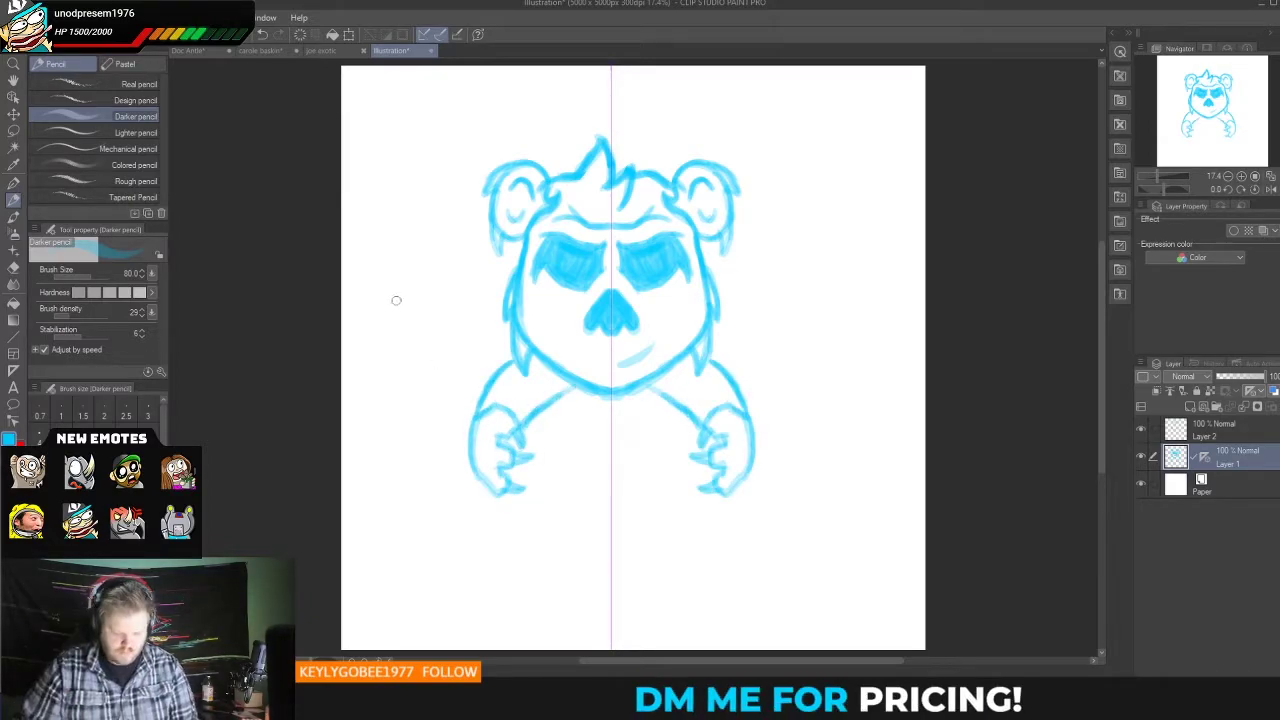
pyautogui.press('e')
pyautogui.moveTo(476, 450); pyautogui.dragTo(500, 492)
pyautogui.moveTo(734, 398); pyautogui.dragTo(659, 403)
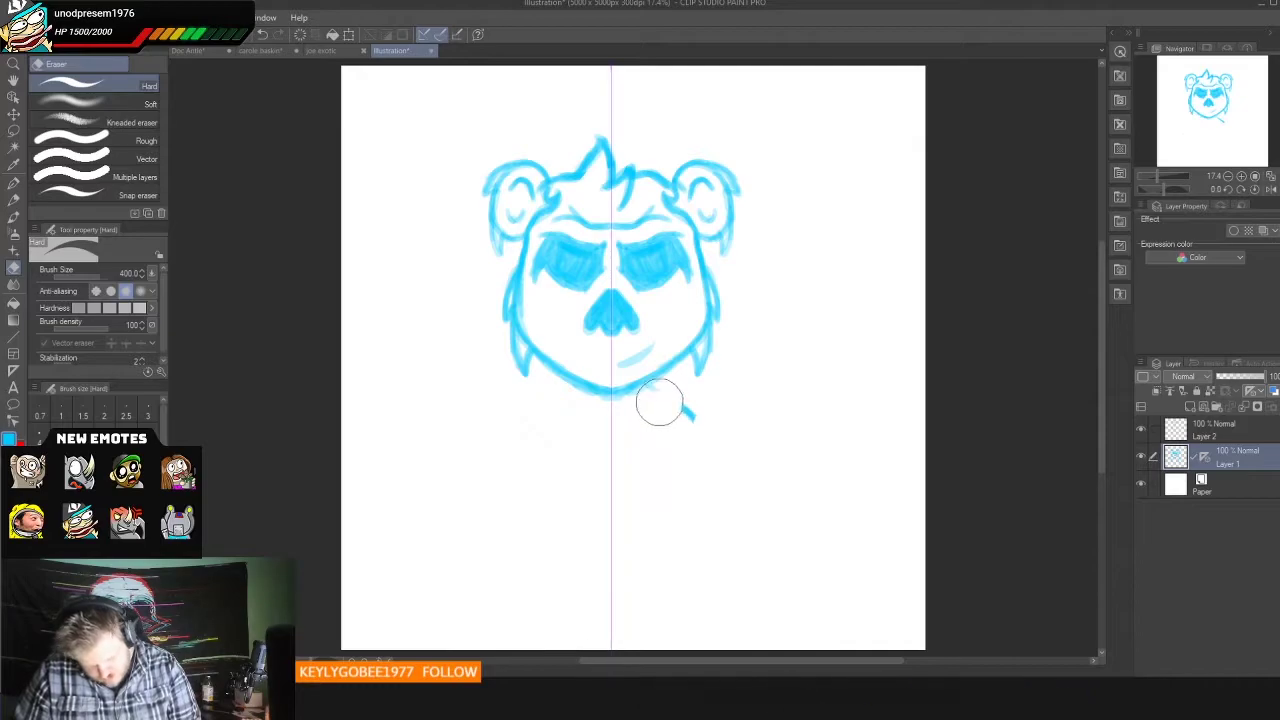
# Step: Sketch the mirrored jagged beard sides and pointed bottom below the jaw
pyautogui.click(14, 198)
pyautogui.moveTo(490, 366)
pyautogui.mouseDown()
pyautogui.moveTo(496, 449)
pyautogui.moveTo(610, 545)
pyautogui.moveTo(498, 380)
pyautogui.mouseUp()
pyautogui.moveTo(530, 455); pyautogui.dragTo(503, 352)
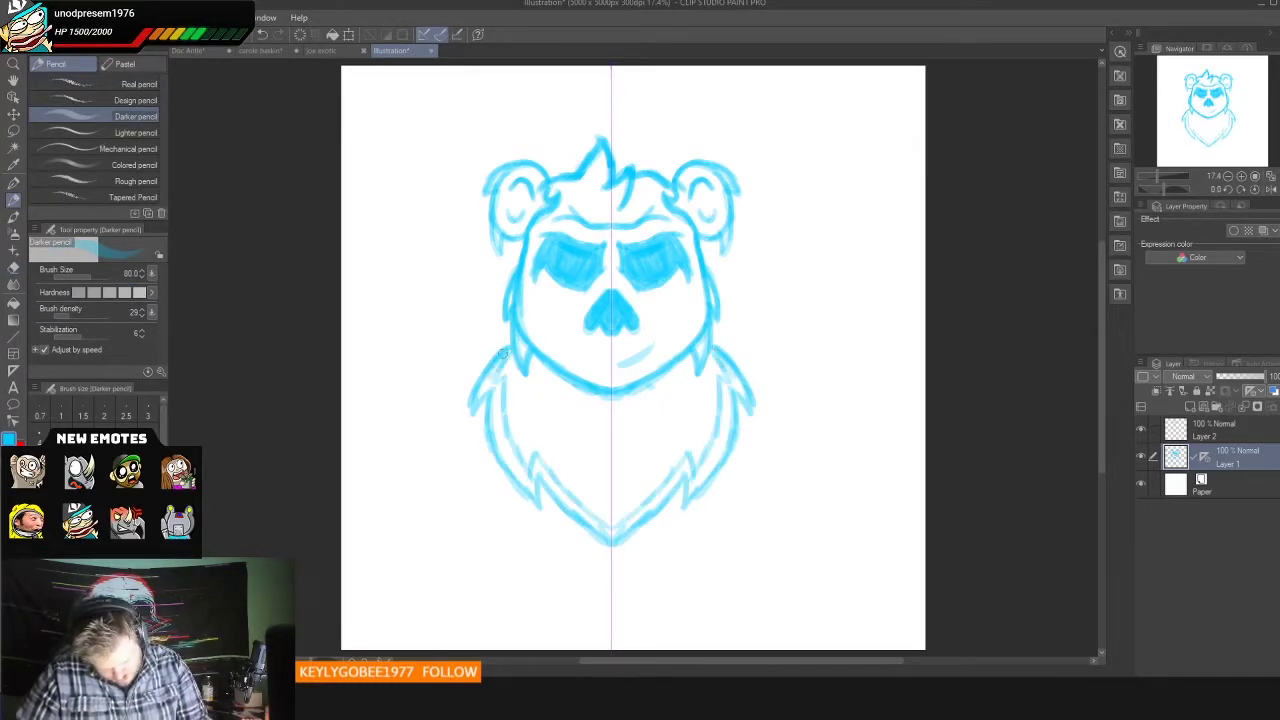
pyautogui.moveTo(534, 478); pyautogui.dragTo(600, 530)
pyautogui.moveTo(522, 384); pyautogui.dragTo(610, 542)
pyautogui.press('e')
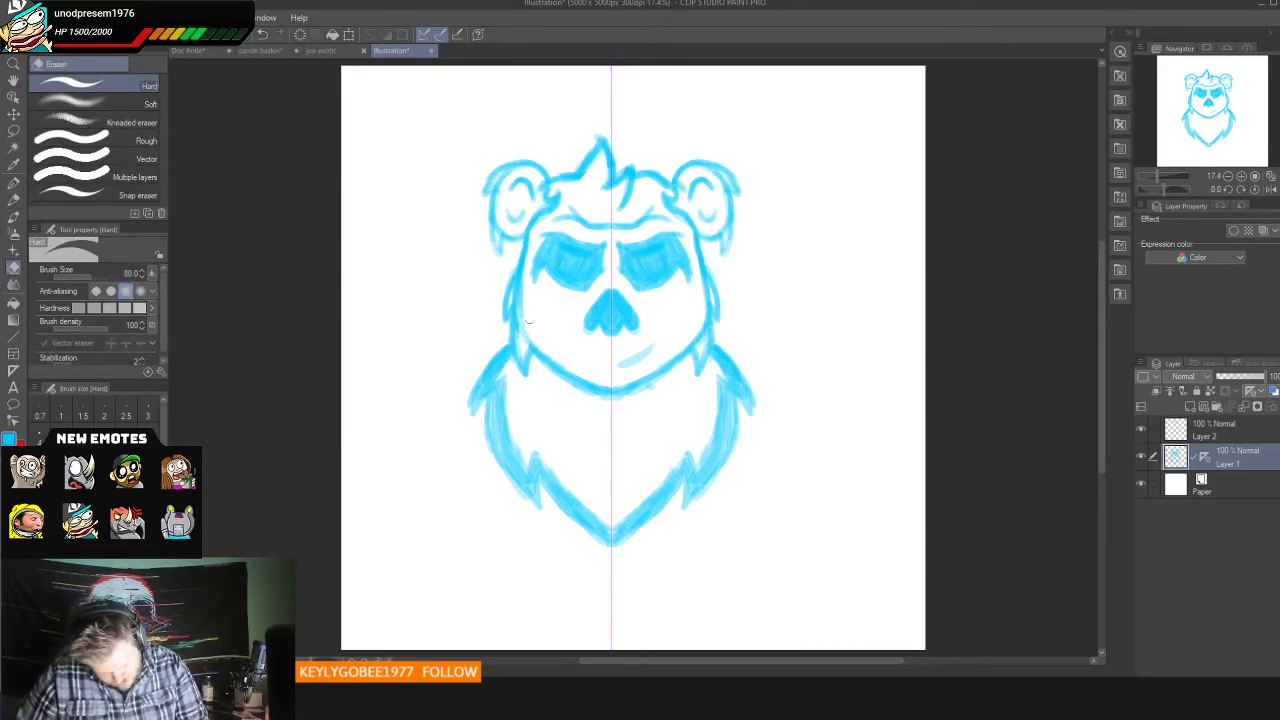
pyautogui.hotkey('alt', ']')
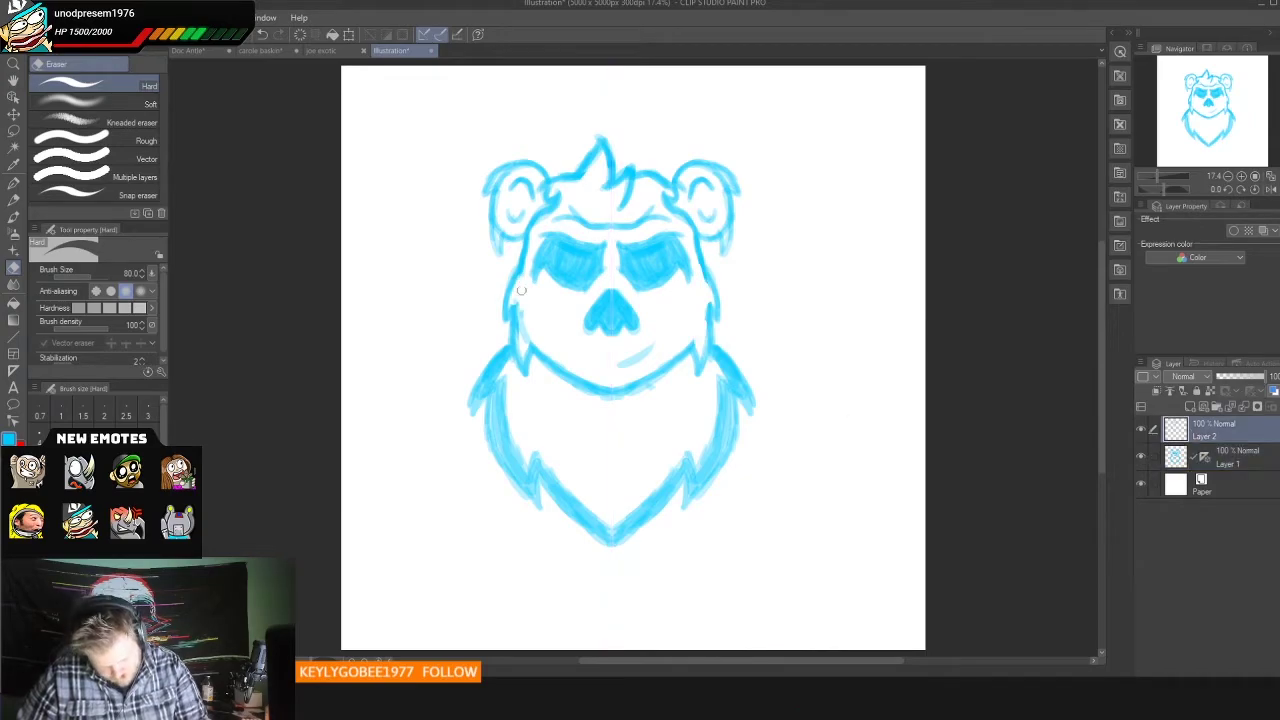
pyautogui.hotkey('alt', '[')
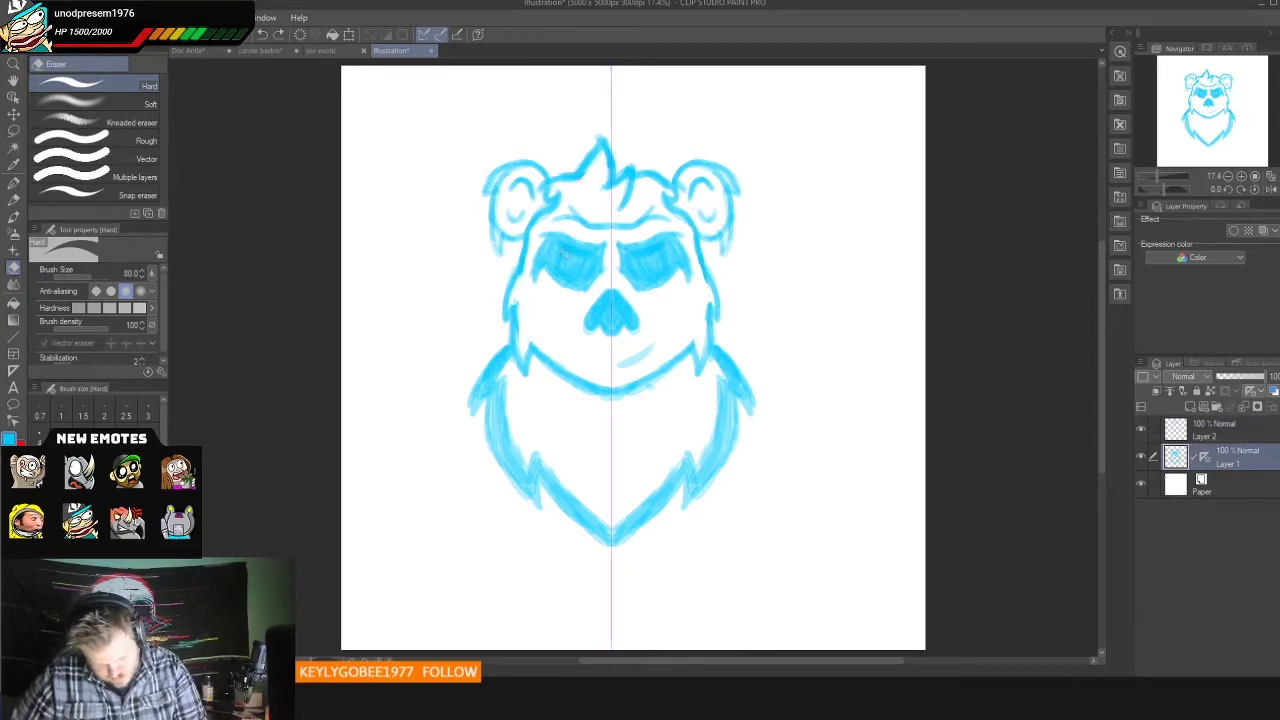
# Step: Paint white highlights into both eyes, then return the colour to blue
pyautogui.press('p')
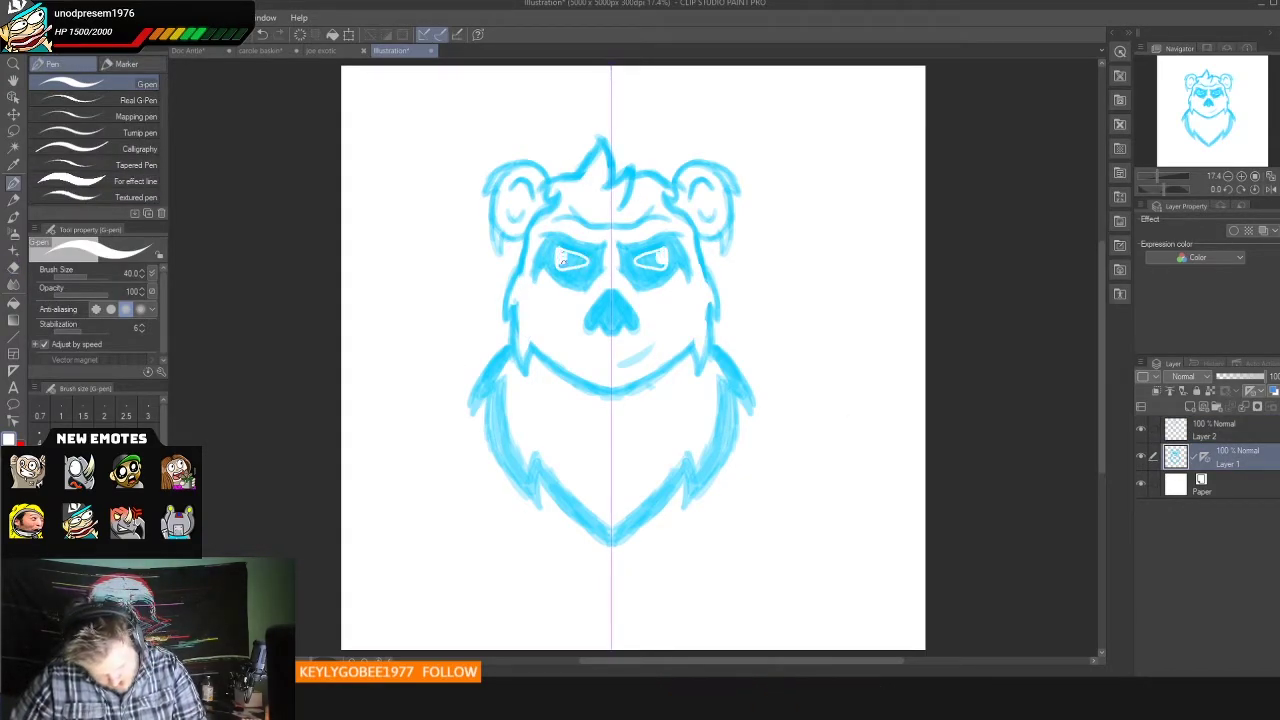
pyautogui.moveTo(558, 262)
pyautogui.mouseDown()
pyautogui.moveTo(588, 254)
pyautogui.moveTo(574, 268)
pyautogui.moveTo(566, 252)
pyautogui.mouseUp()
pyautogui.press('p')
pyautogui.press('x')
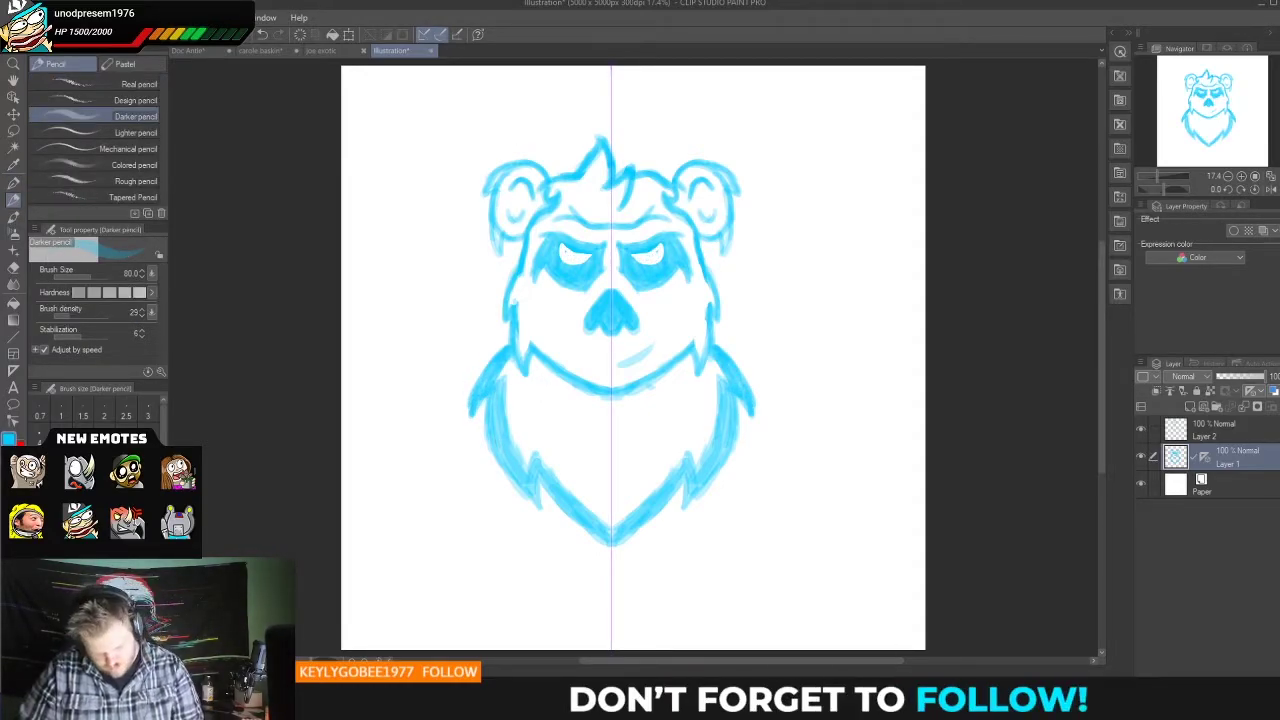
# Step: Add inner beard lines, shade the central chest patch and extend the beard tip
pyautogui.moveTo(562, 392); pyautogui.dragTo(589, 431)
pyautogui.moveTo(558, 384); pyautogui.dragTo(590, 448)
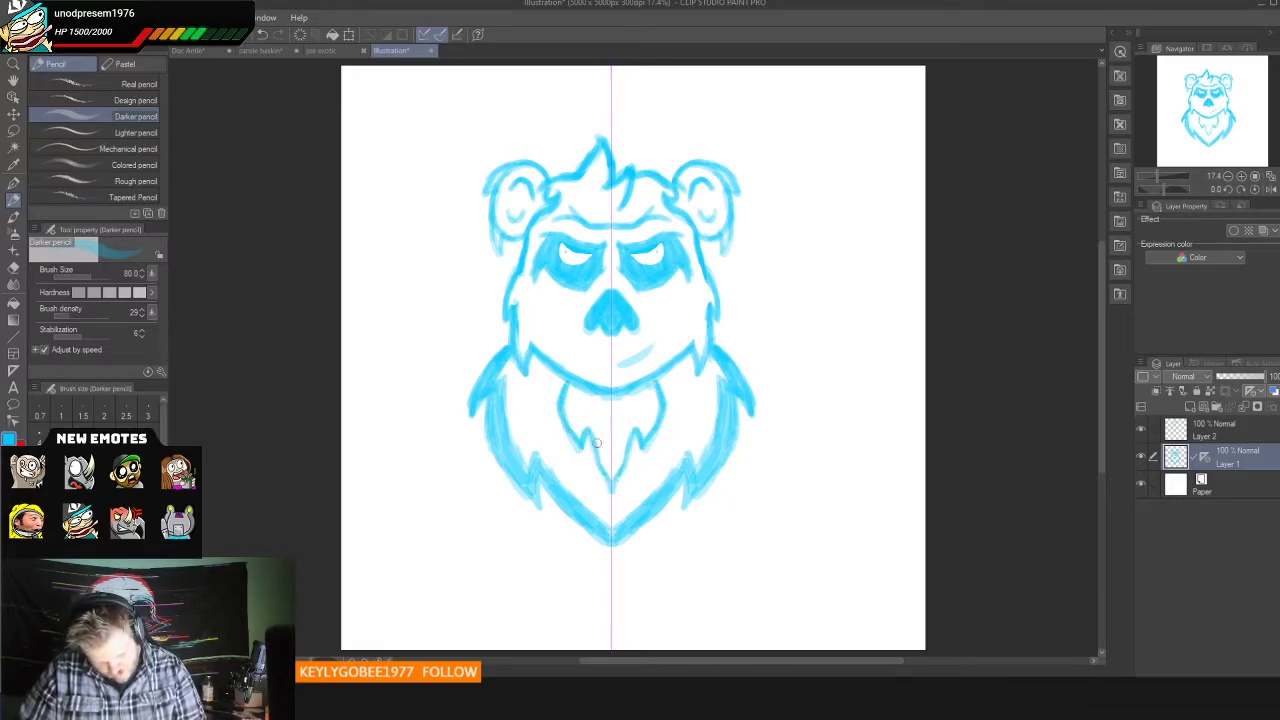
pyautogui.moveTo(573, 400); pyautogui.dragTo(615, 470)
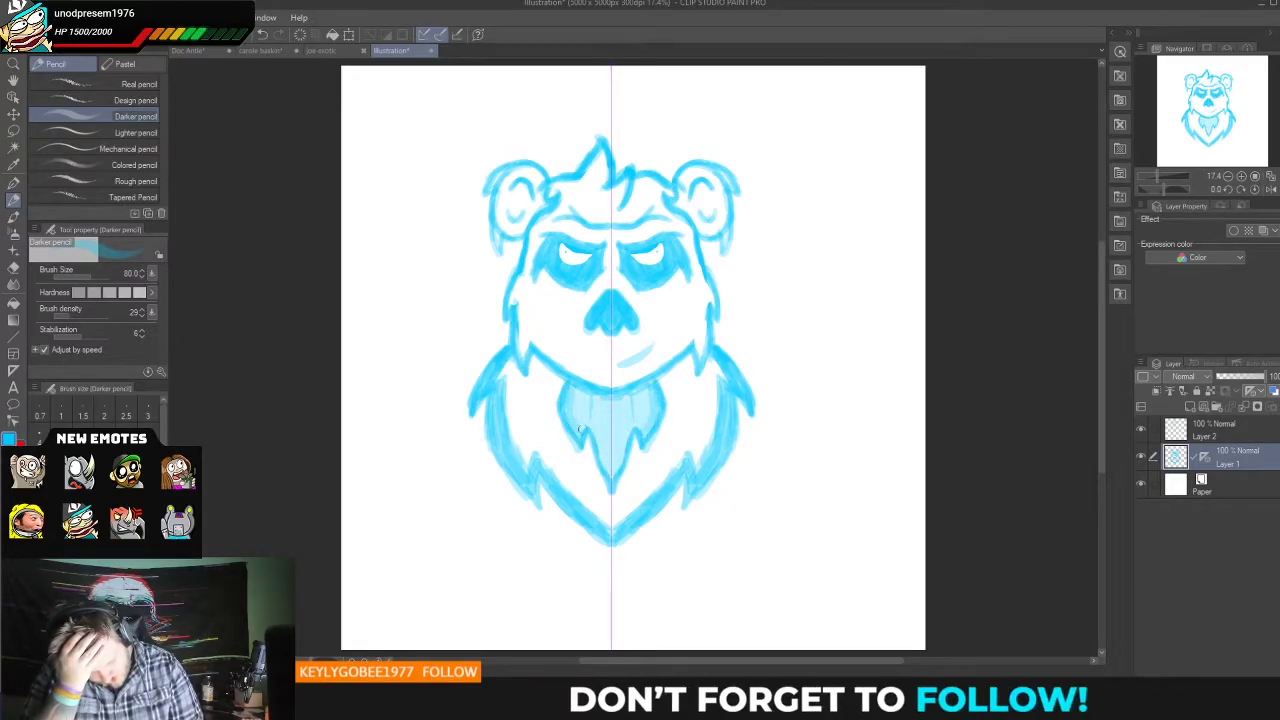
pyautogui.moveTo(600, 410); pyautogui.dragTo(564, 426)
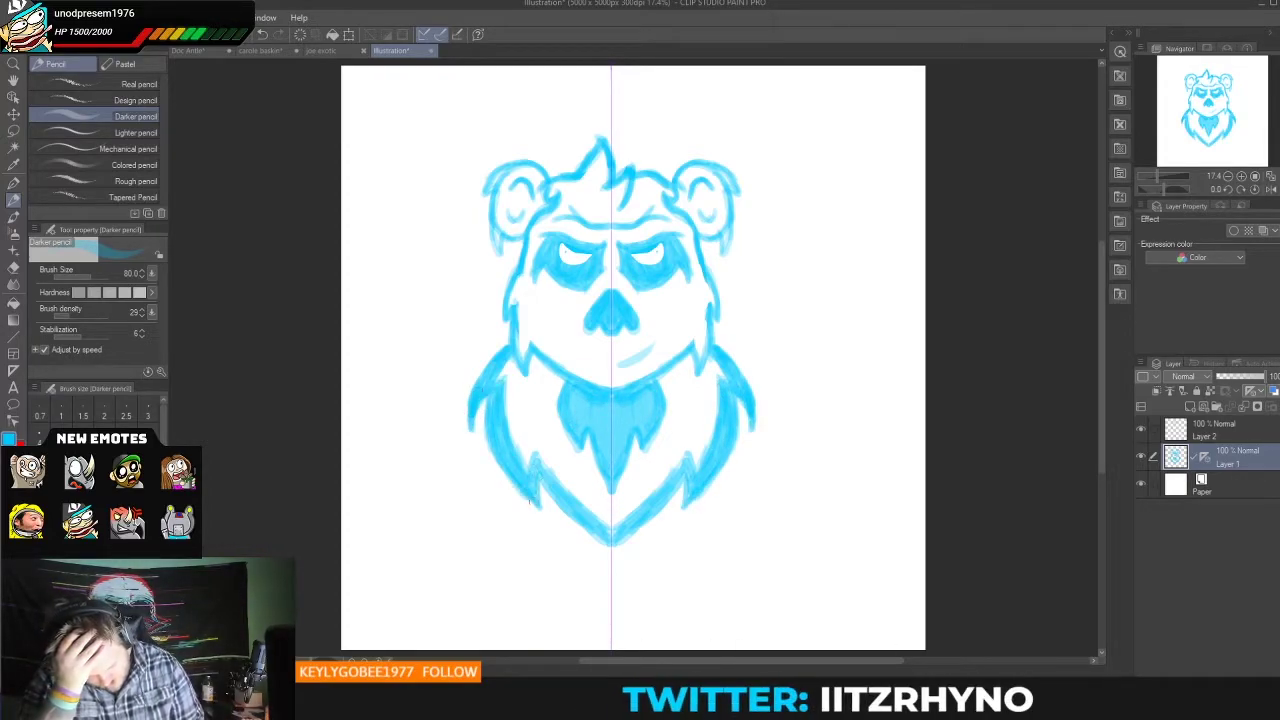
pyautogui.moveTo(645, 495); pyautogui.dragTo(612, 574)
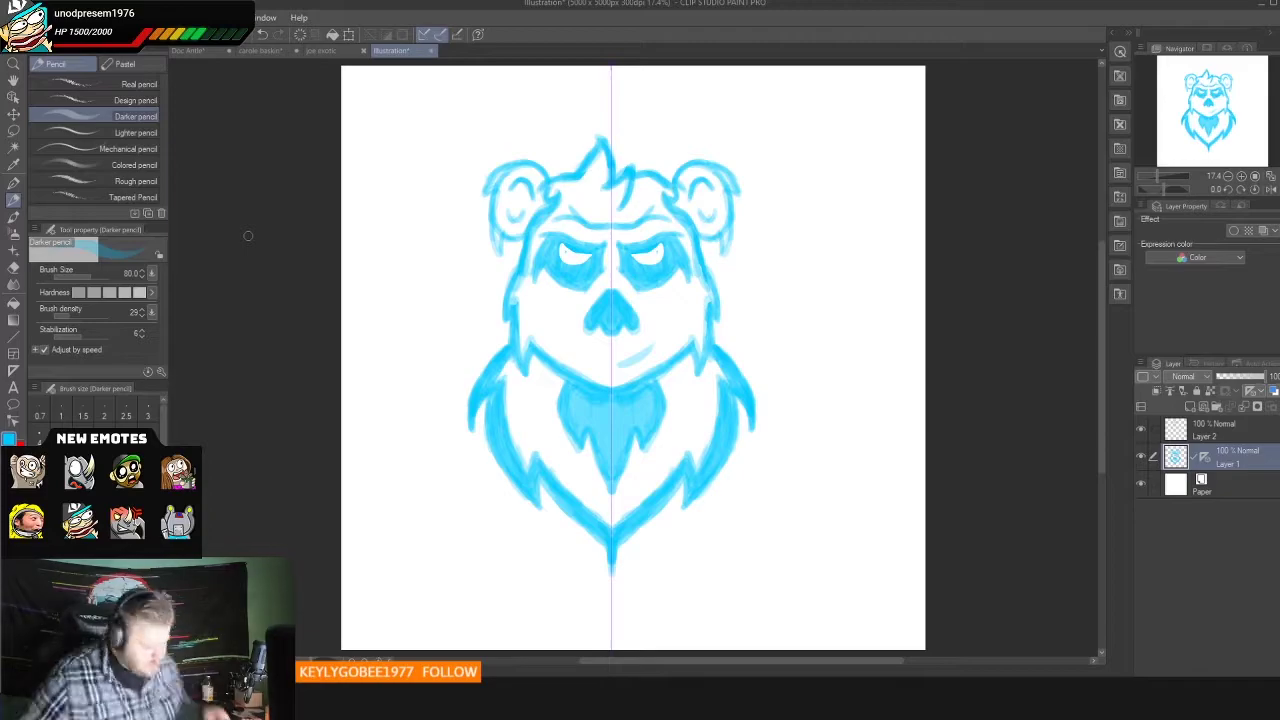
# Step: Touch up the ear tops and sketch a rough diagonal guide, then delete it
pyautogui.moveTo(520, 176); pyautogui.dragTo(545, 166)
pyautogui.click(1177, 437)
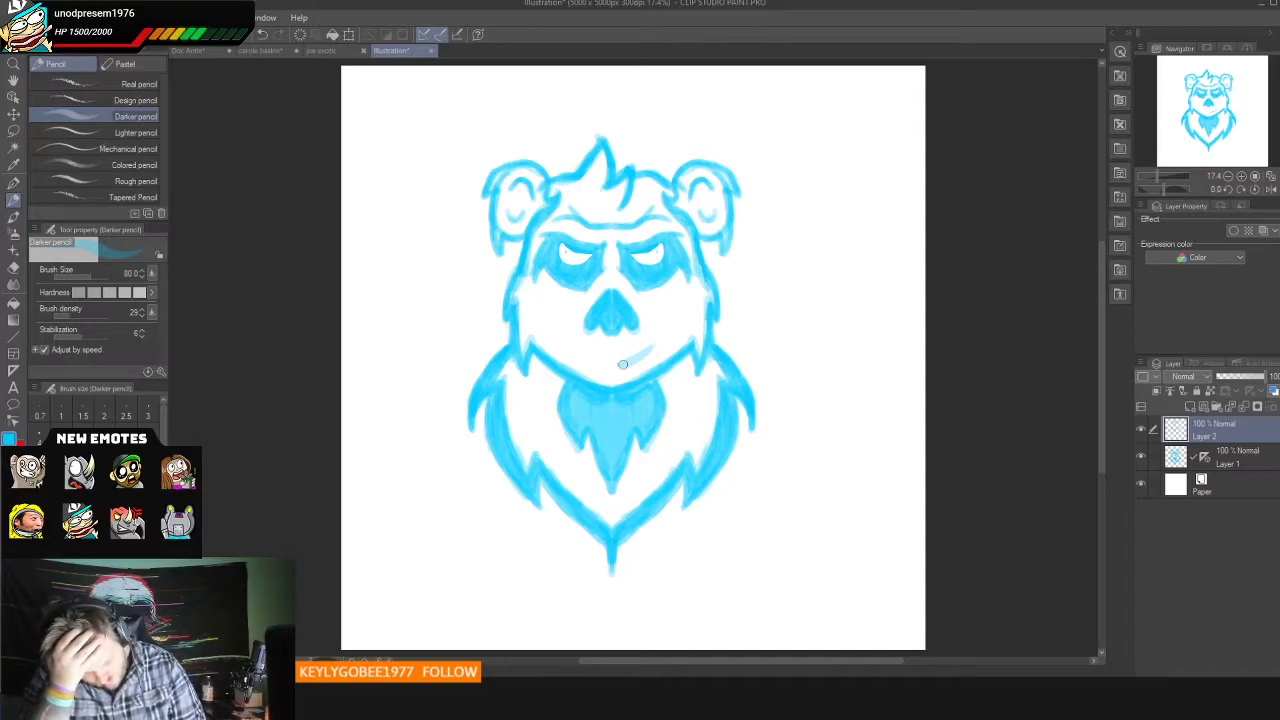
pyautogui.moveTo(430, 168)
pyautogui.mouseDown()
pyautogui.moveTo(488, 232)
pyautogui.moveTo(482, 190)
pyautogui.moveTo(518, 265)
pyautogui.moveTo(490, 236)
pyautogui.mouseUp()
pyautogui.moveTo(735, 450); pyautogui.dragTo(772, 487)
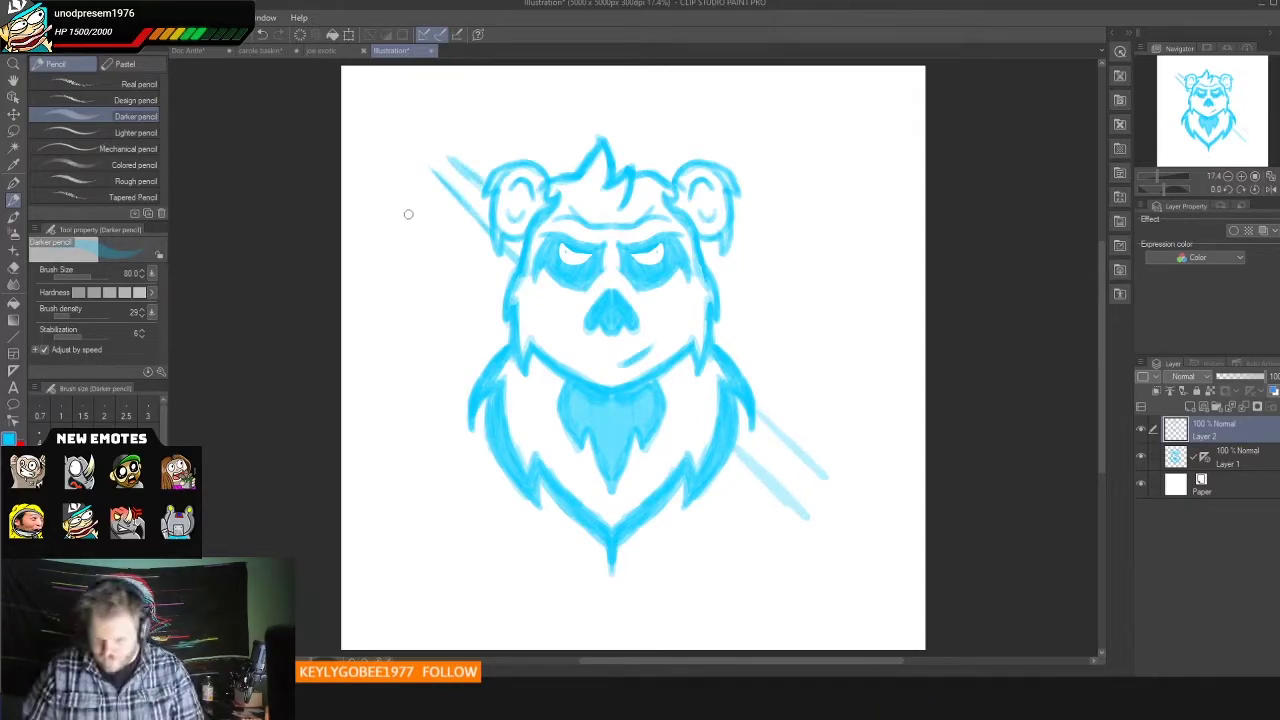
pyautogui.press('Delete')
# Step: Draw a diagonal stick on a new Layer 3 and erase where it crosses the face
pyautogui.hotkey('ctrl', 'shift', 'n')
pyautogui.moveTo(432, 158)
pyautogui.mouseDown()
pyautogui.moveTo(485, 205)
pyautogui.moveTo(483, 165)
pyautogui.moveTo(833, 478)
pyautogui.mouseUp()
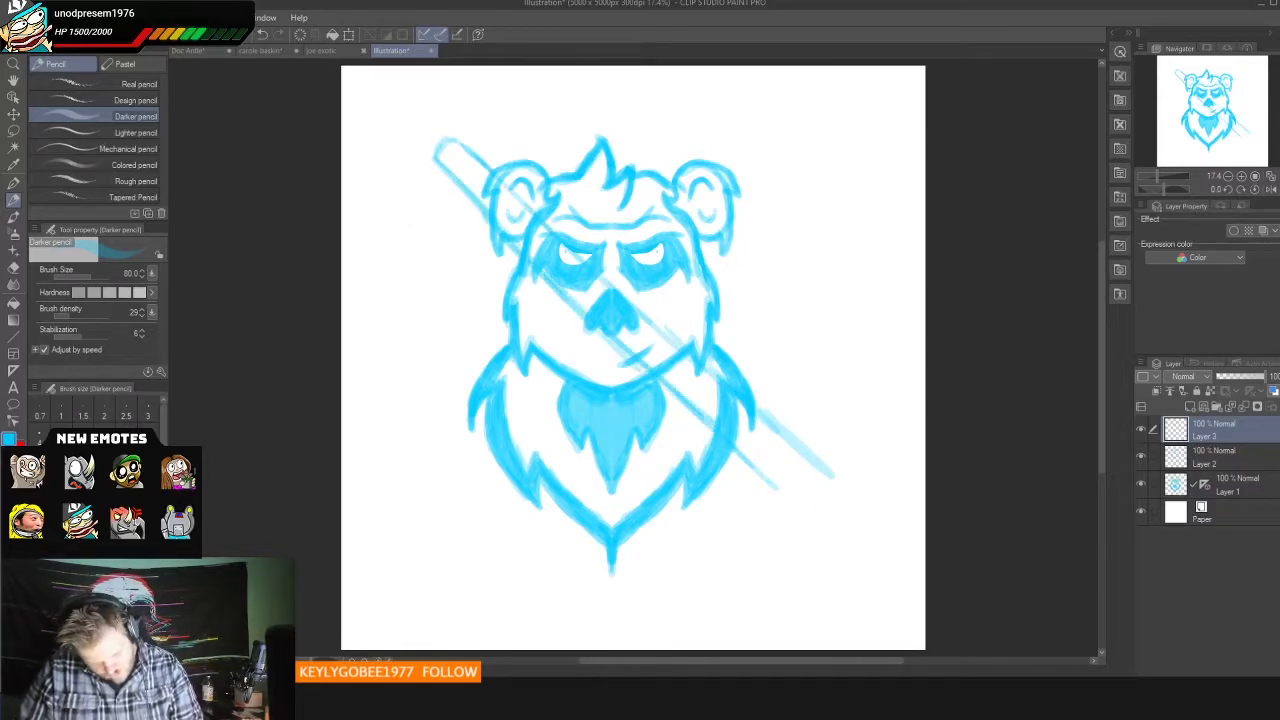
pyautogui.moveTo(698, 406); pyautogui.dragTo(806, 495)
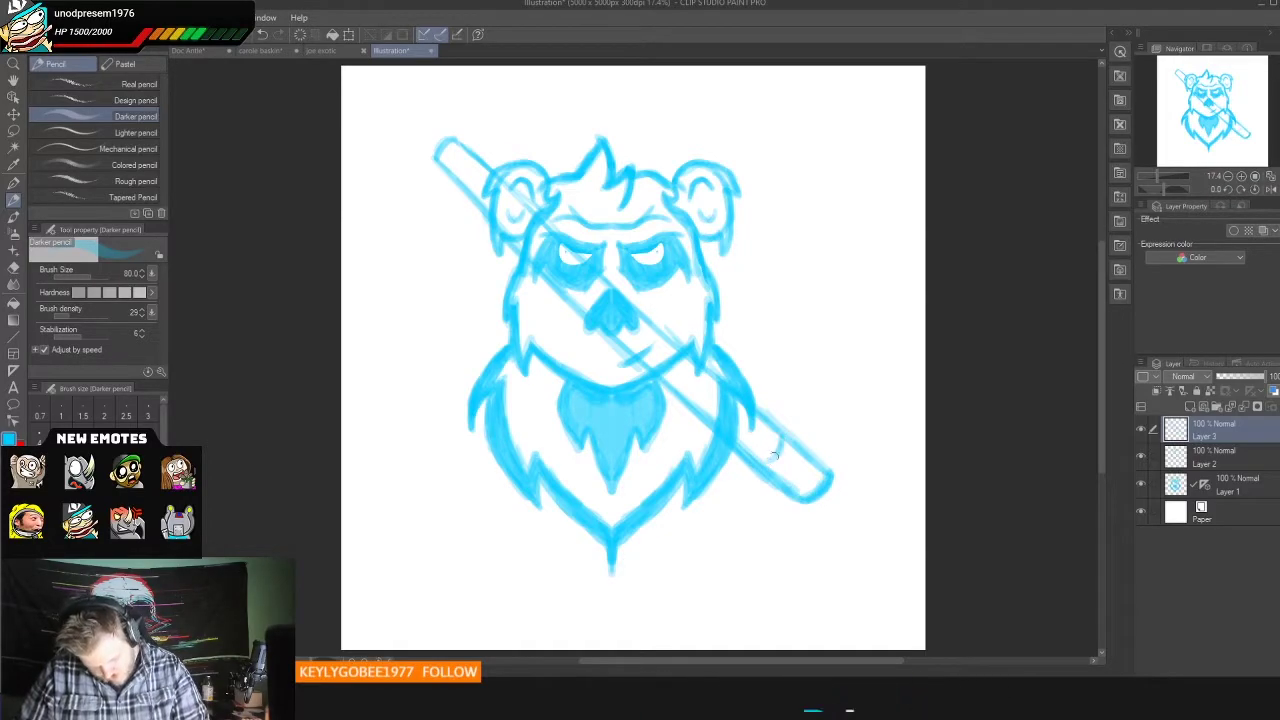
pyautogui.press('e')
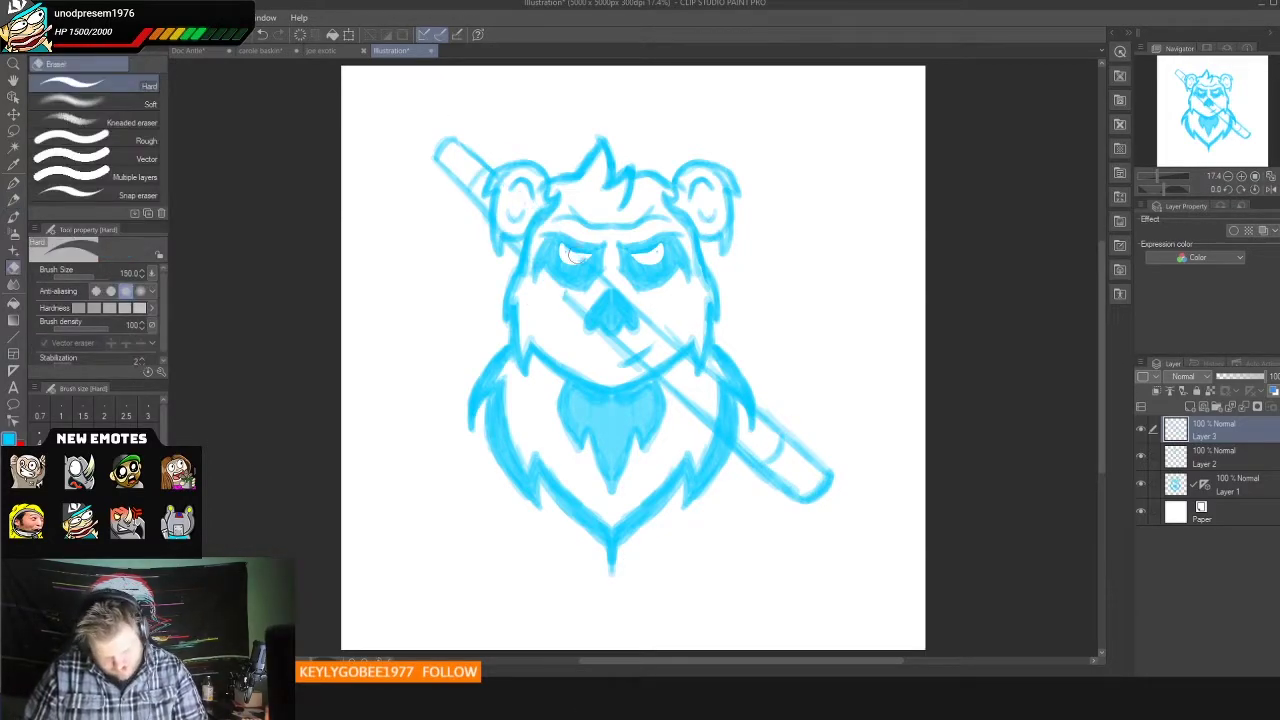
pyautogui.moveTo(578, 256); pyautogui.dragTo(700, 405)
# Step: Duplicate the stick layer, flip the copy horizontally and position it to form an X
pyautogui.rightClick(1215, 440)
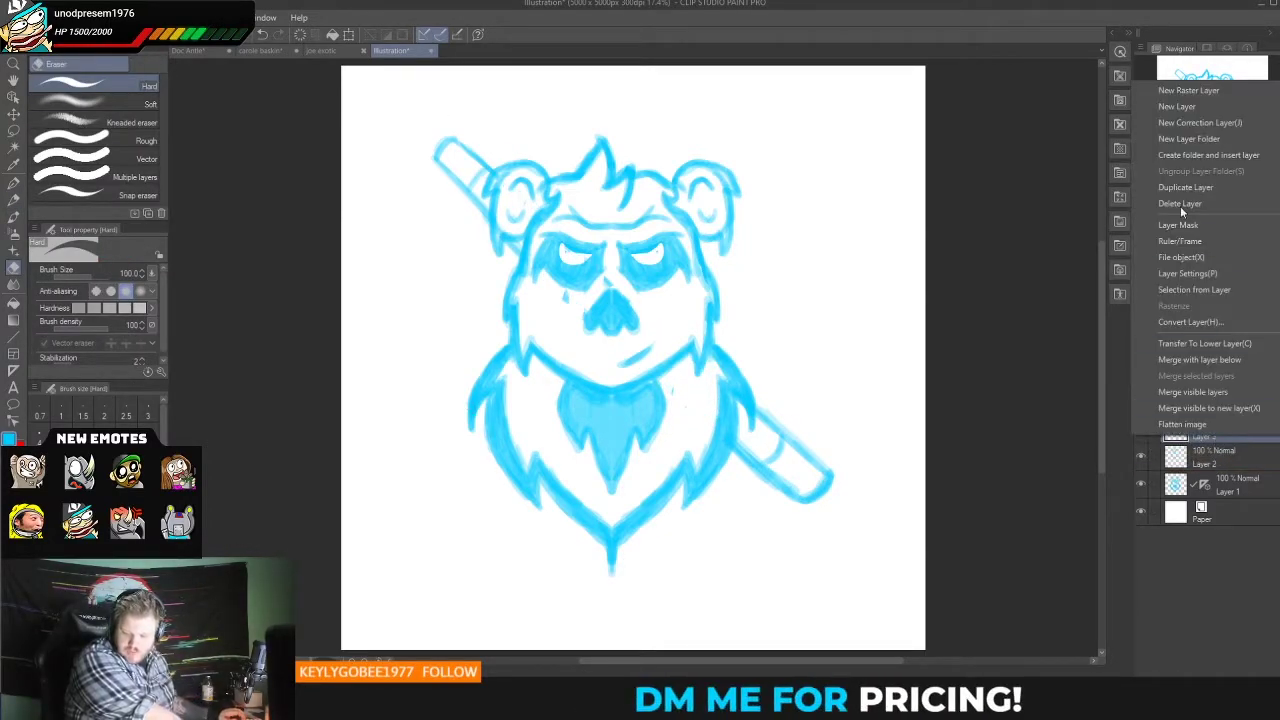
pyautogui.click(1170, 160)
pyautogui.hotkey('ctrl', 't')
pyautogui.moveTo(766, 422); pyautogui.dragTo(758, 395)
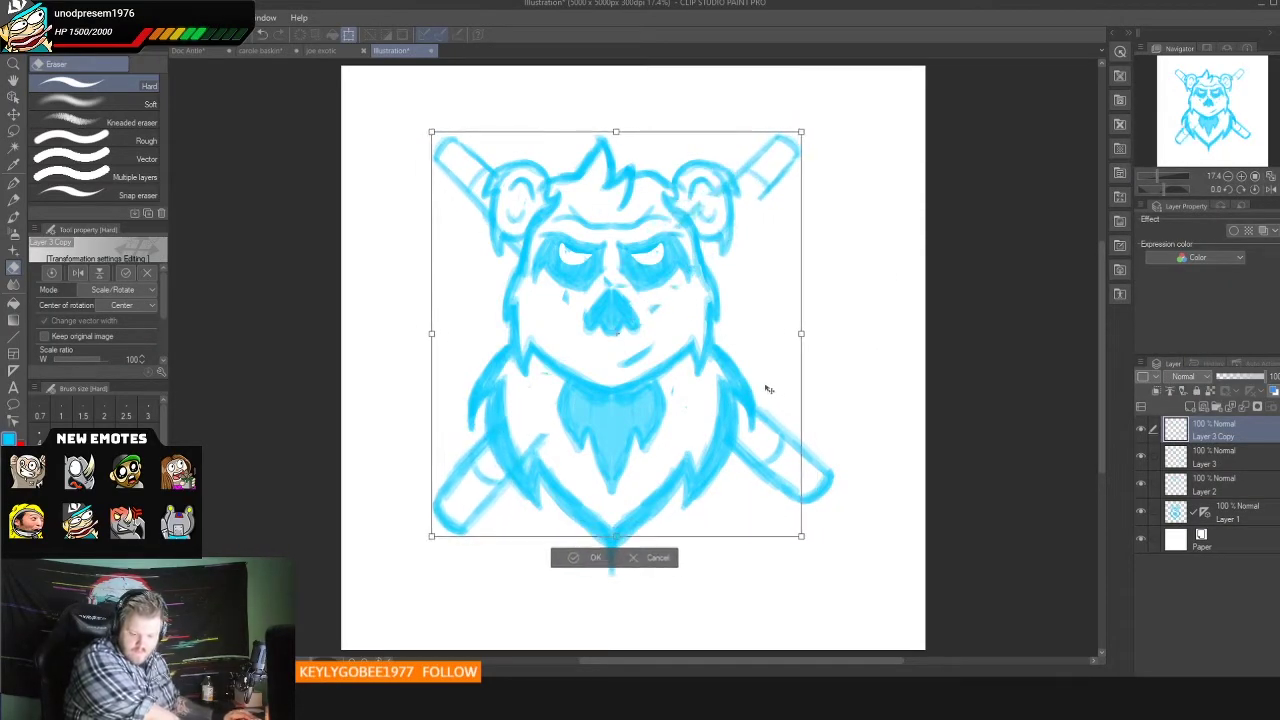
pyautogui.click(40, 17)
pyautogui.click(290, 452)
pyautogui.moveTo(755, 250)
pyautogui.mouseDown()
pyautogui.moveTo(734, 246)
pyautogui.moveTo(746, 223)
pyautogui.moveTo(730, 228)
pyautogui.mouseUp()
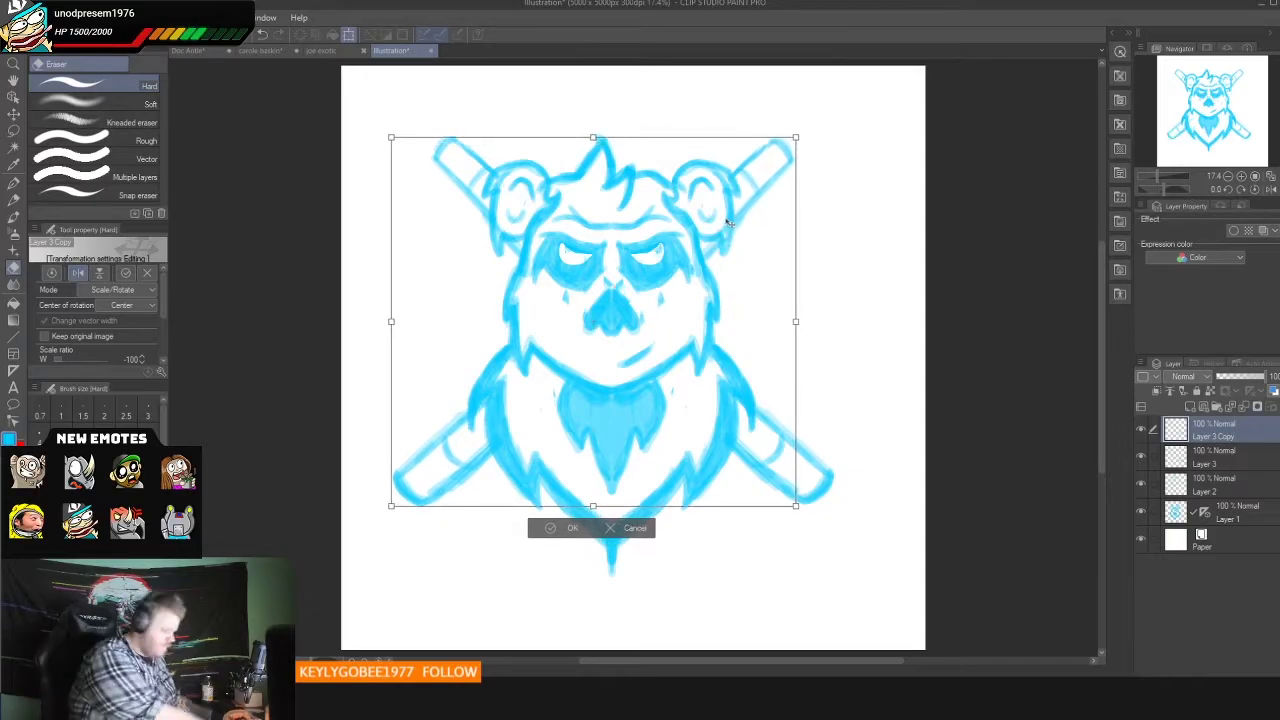
pyautogui.press('Return')
pyautogui.hotkey('ctrl', 'shift', 'n')
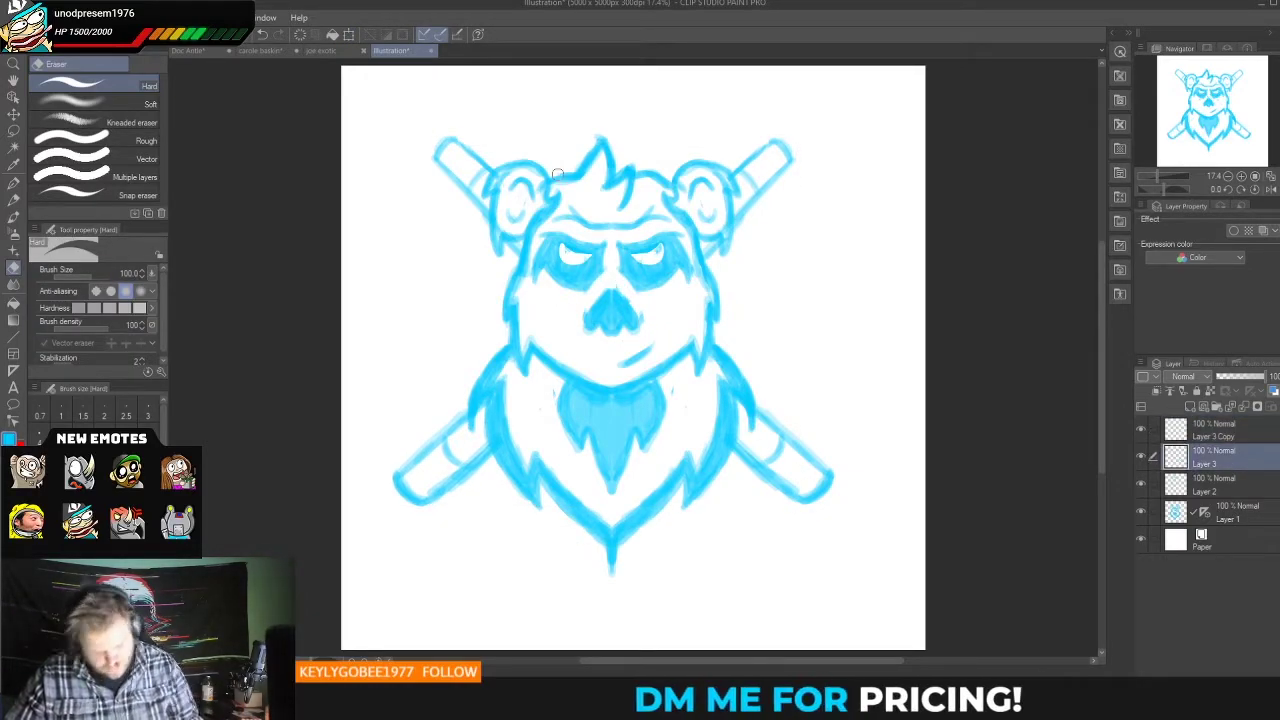
# Step: Draw the triangle's left diagonal edge beside the head on Layer 4
pyautogui.click(13, 200)
pyautogui.moveTo(500, 292); pyautogui.dragTo(475, 377)
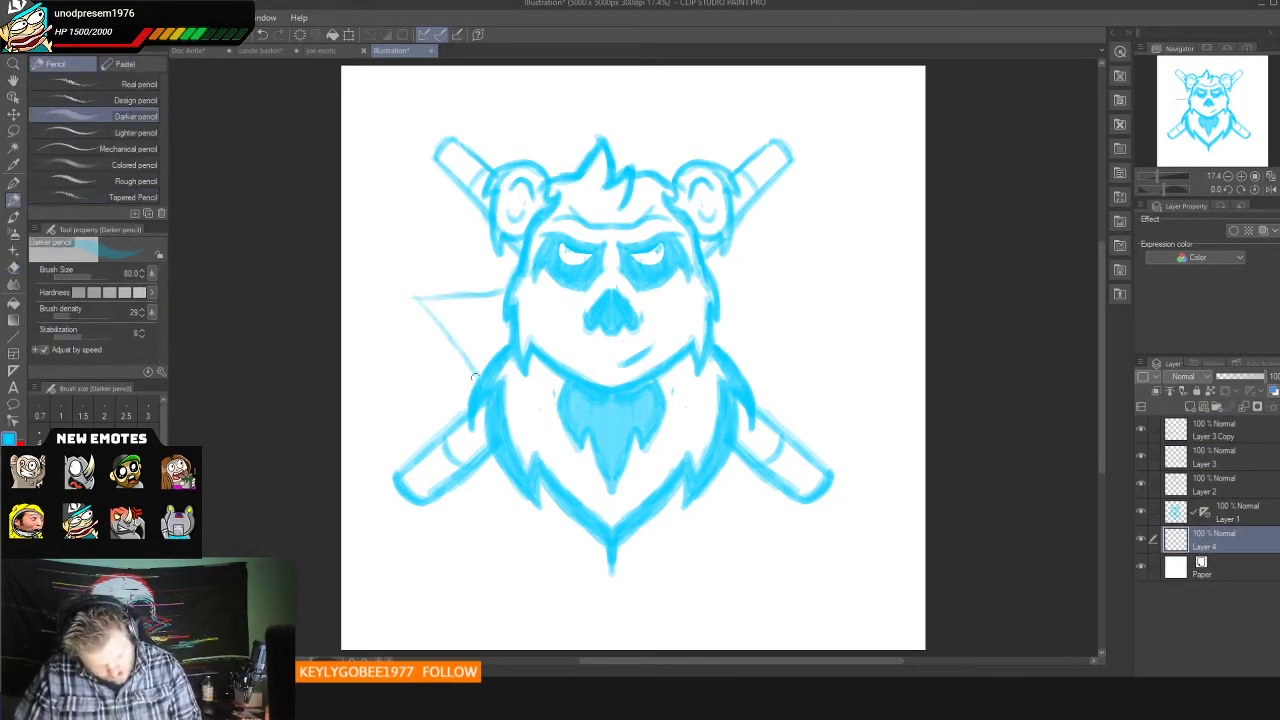
pyautogui.moveTo(424, 300); pyautogui.dragTo(478, 378)
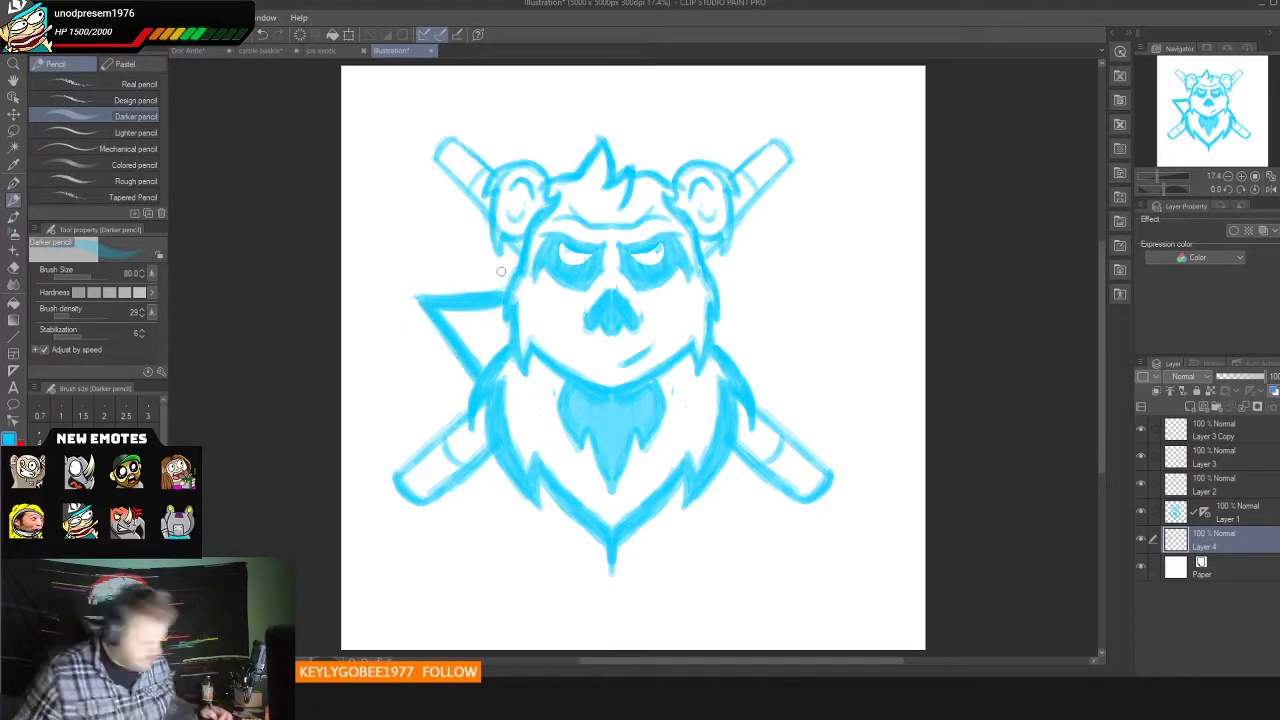
# Step: Duplicate the triangle edge layer to mirror it, then start saving the file
pyautogui.rightClick(1213, 540)
pyautogui.click(1170, 289)
pyautogui.click(38, 17)
pyautogui.press('Escape')
pyautogui.hotkey('ctrl', 't')
pyautogui.press('Return')
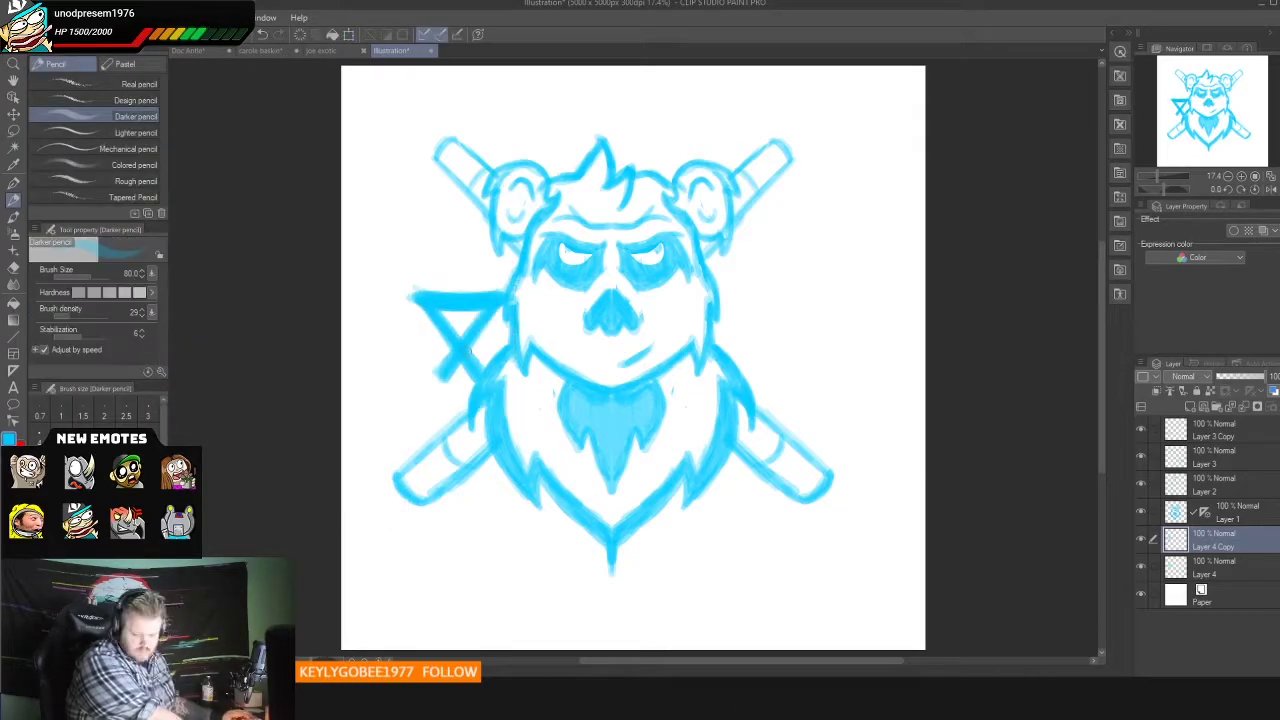
pyautogui.press('k')
pyautogui.hotkey('ctrl', 's')
# Step: Save the illustration as 'panda' inside a new 'Panda' folder
pyautogui.rightClick(263, 149)
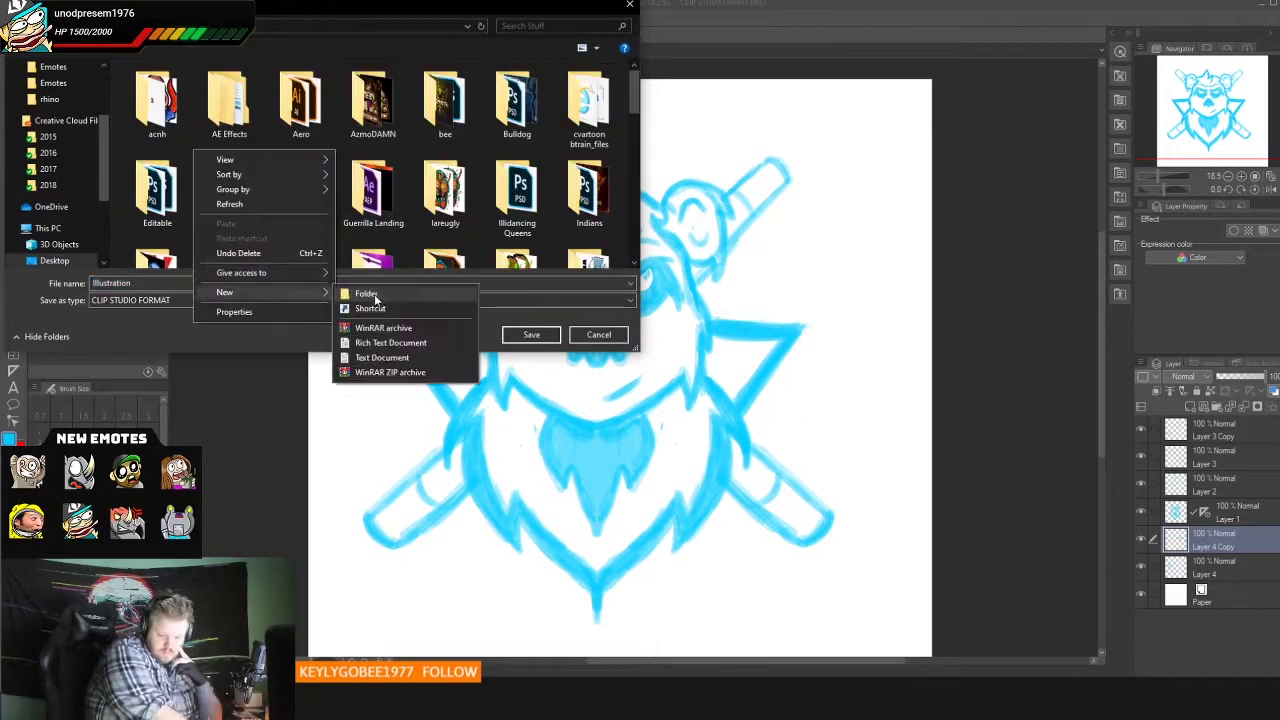
pyautogui.click(357, 292)
pyautogui.write('Panda')
pyautogui.press('Return')
pyautogui.doubleClick(443, 110)
pyautogui.write('panda')
pyautogui.press('Return')
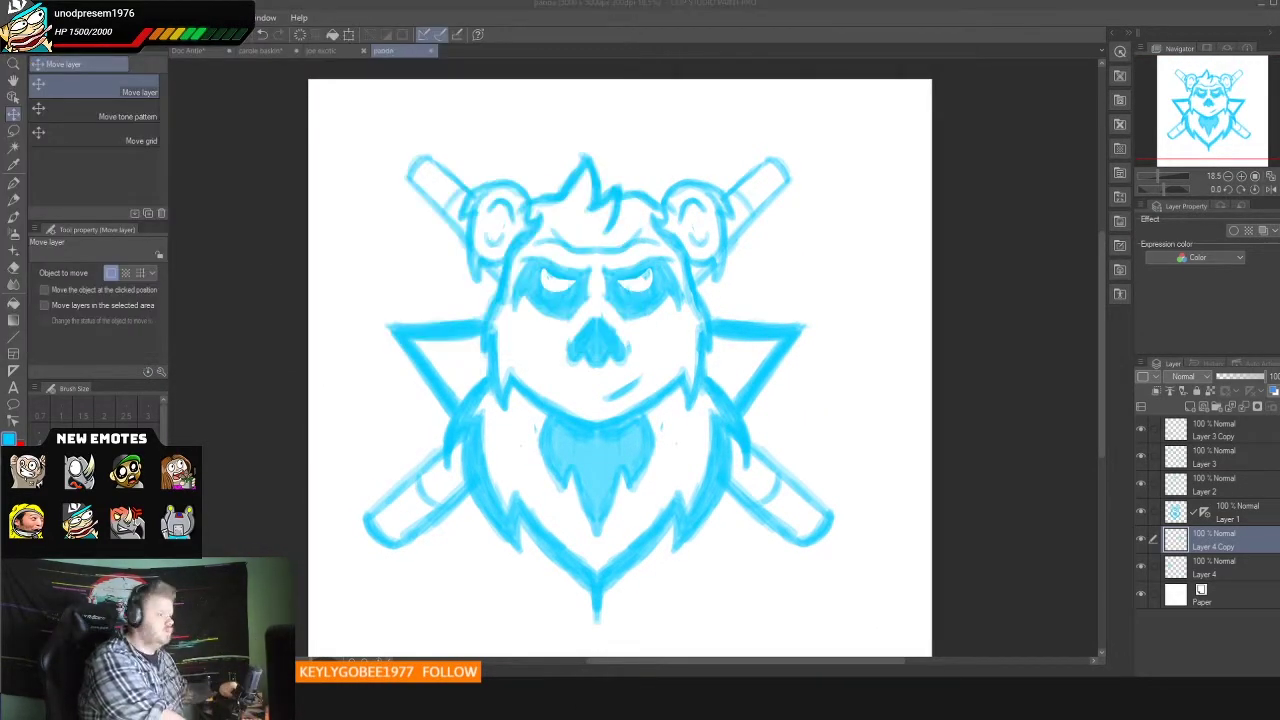
# Step: Export the illustration as a JPEG
pyautogui.click(16, 17)
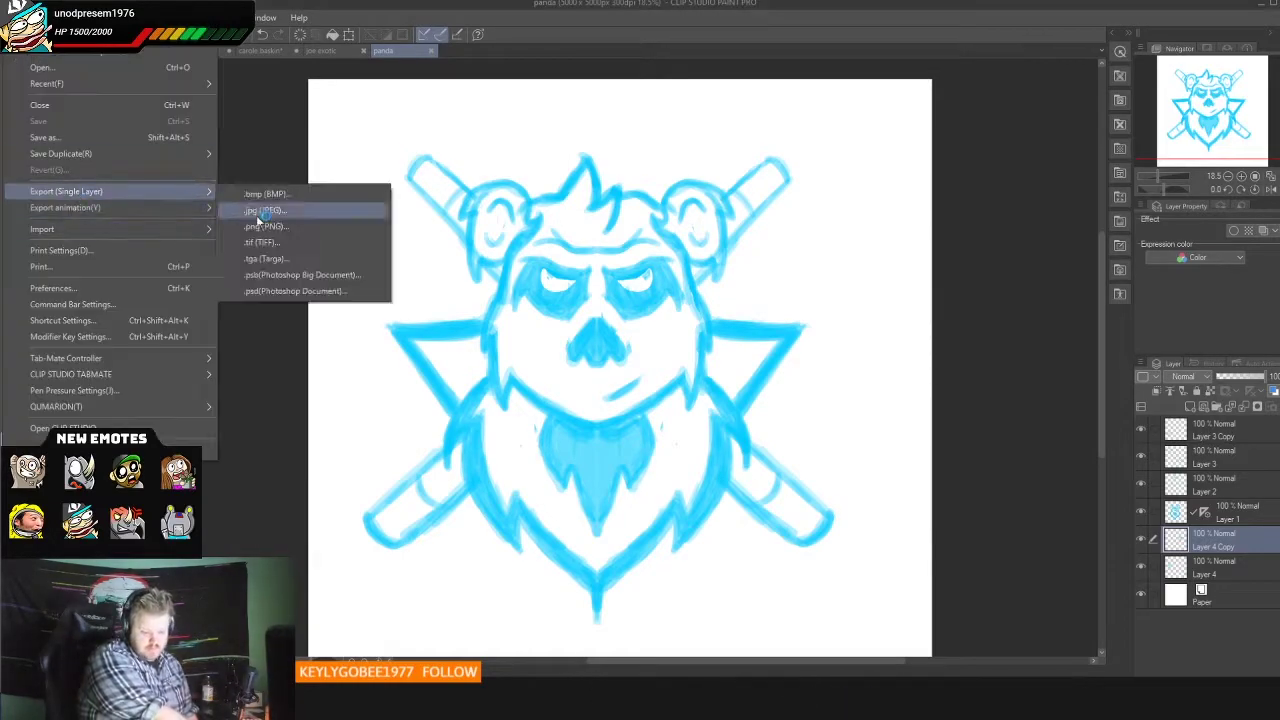
pyautogui.click(300, 209)
pyautogui.press('Return')
pyautogui.click(810, 224)
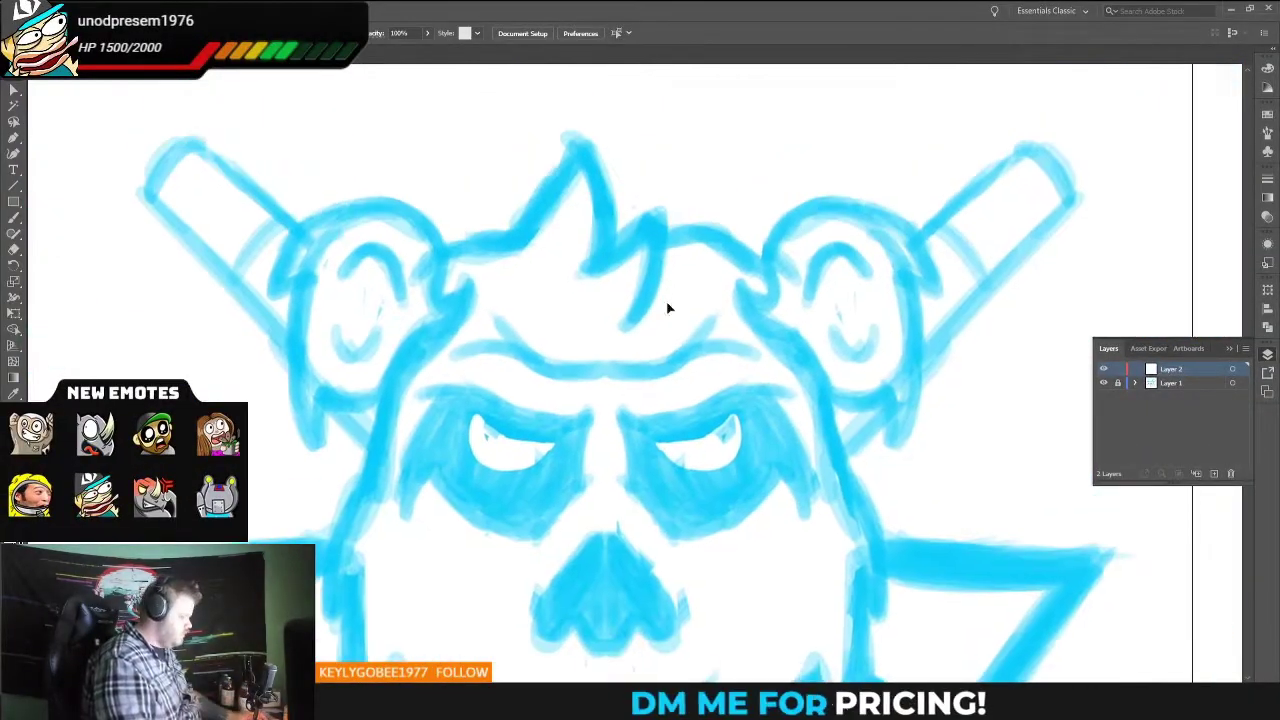
# Step: Trace the hair spike and left side of the head with the Pen tool
pyautogui.click(622, 328)
pyautogui.moveTo(660, 208); pyautogui.dragTo(646, 130)
pyautogui.moveTo(617, 240); pyautogui.dragTo(576, 135)
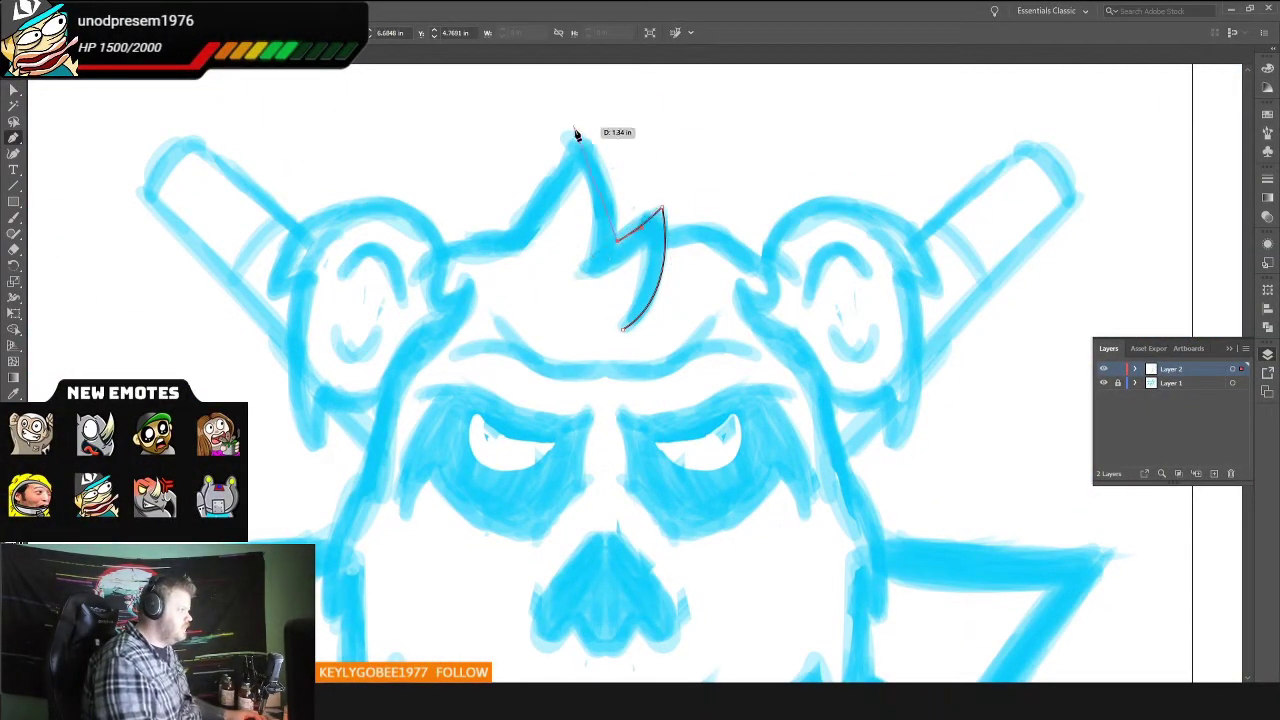
pyautogui.click(577, 133)
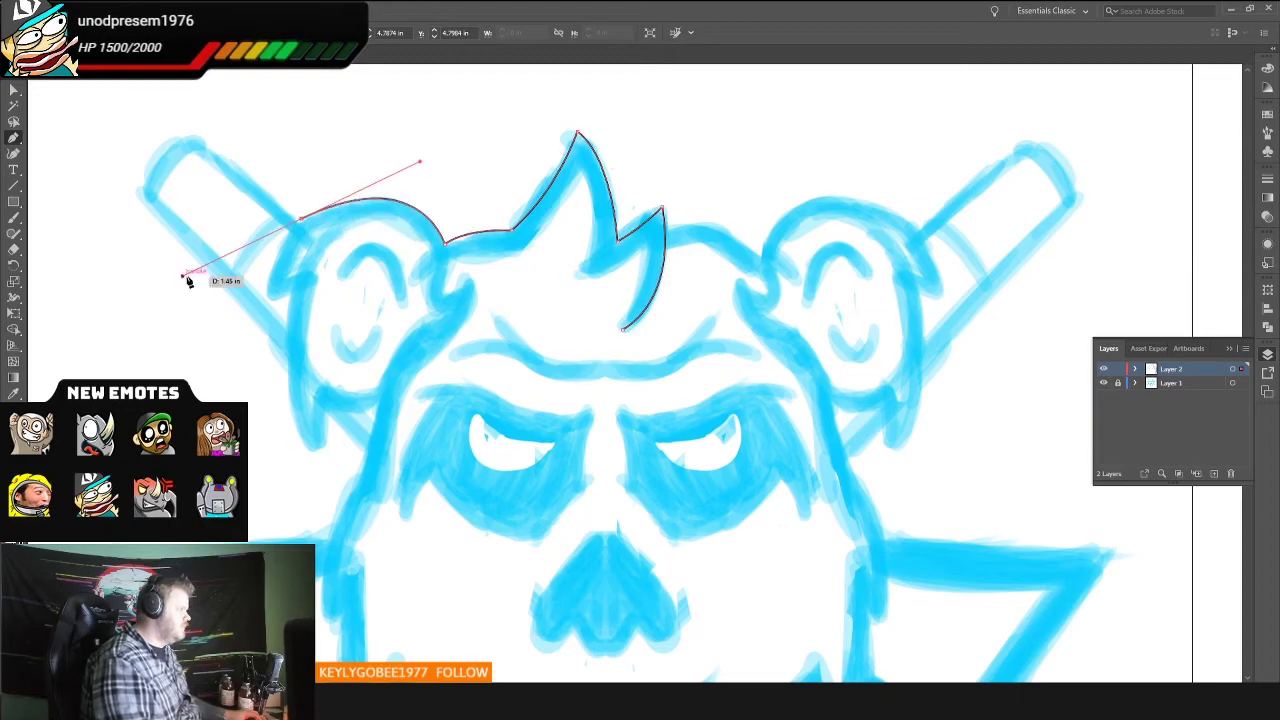
pyautogui.moveTo(188, 281); pyautogui.dragTo(190, 282)
pyautogui.click(318, 452)
pyautogui.click(378, 402)
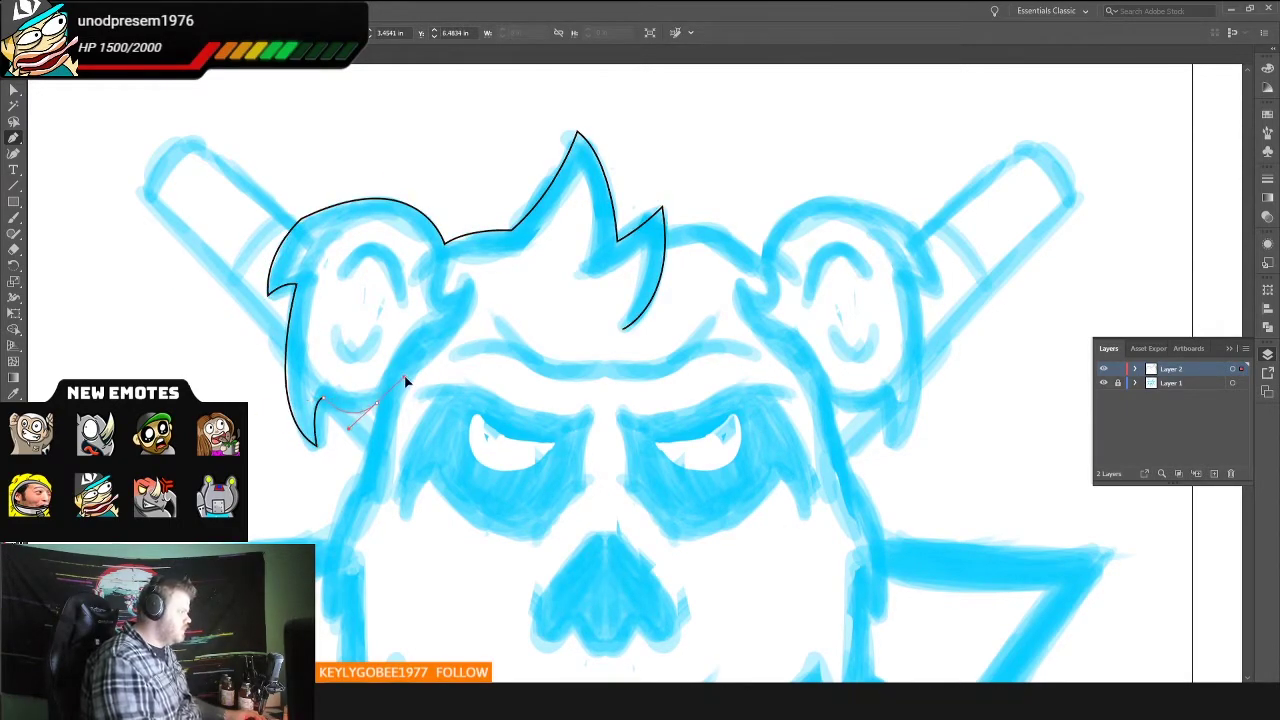
pyautogui.moveTo(330, 545); pyautogui.dragTo(380, 365)
# Step: Trace the cheek fur down to the chin and close the left ear outline
pyautogui.moveTo(397, 500); pyautogui.dragTo(437, 580)
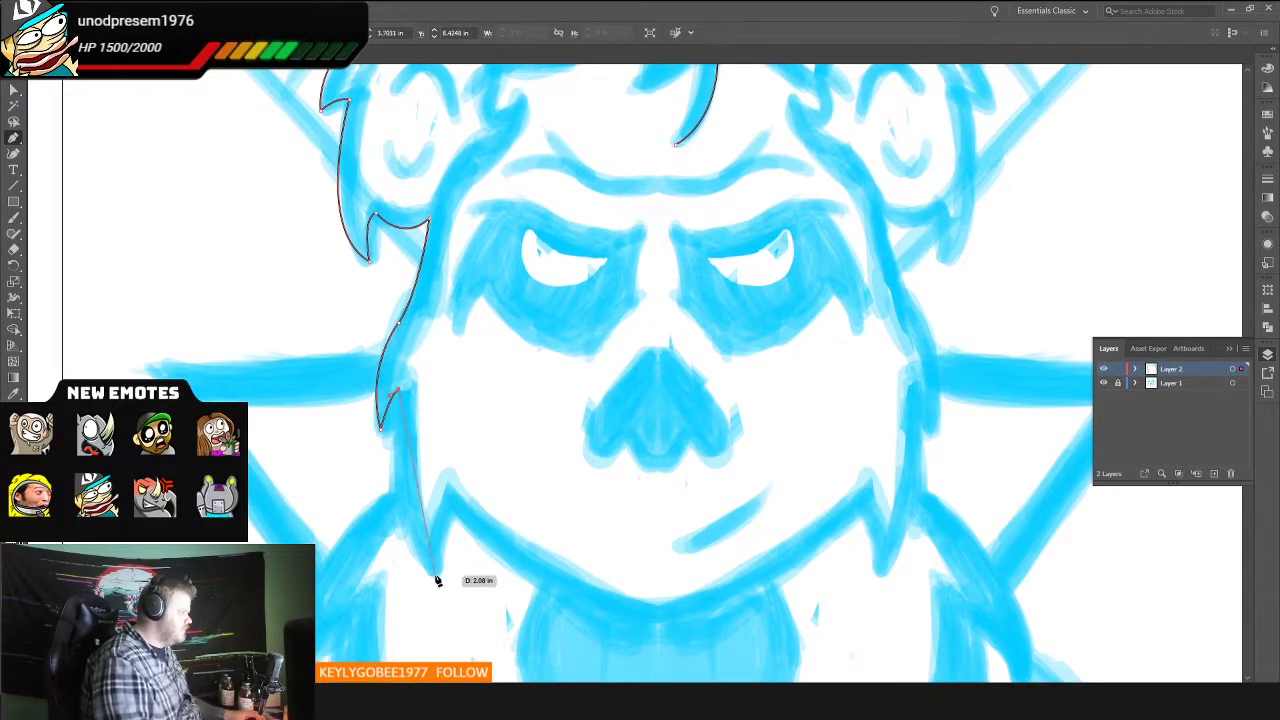
pyautogui.click(453, 515)
pyautogui.moveTo(738, 642); pyautogui.dragTo(603, 537)
pyautogui.click(519, 522)
pyautogui.click(519, 493)
pyautogui.click(313, 365)
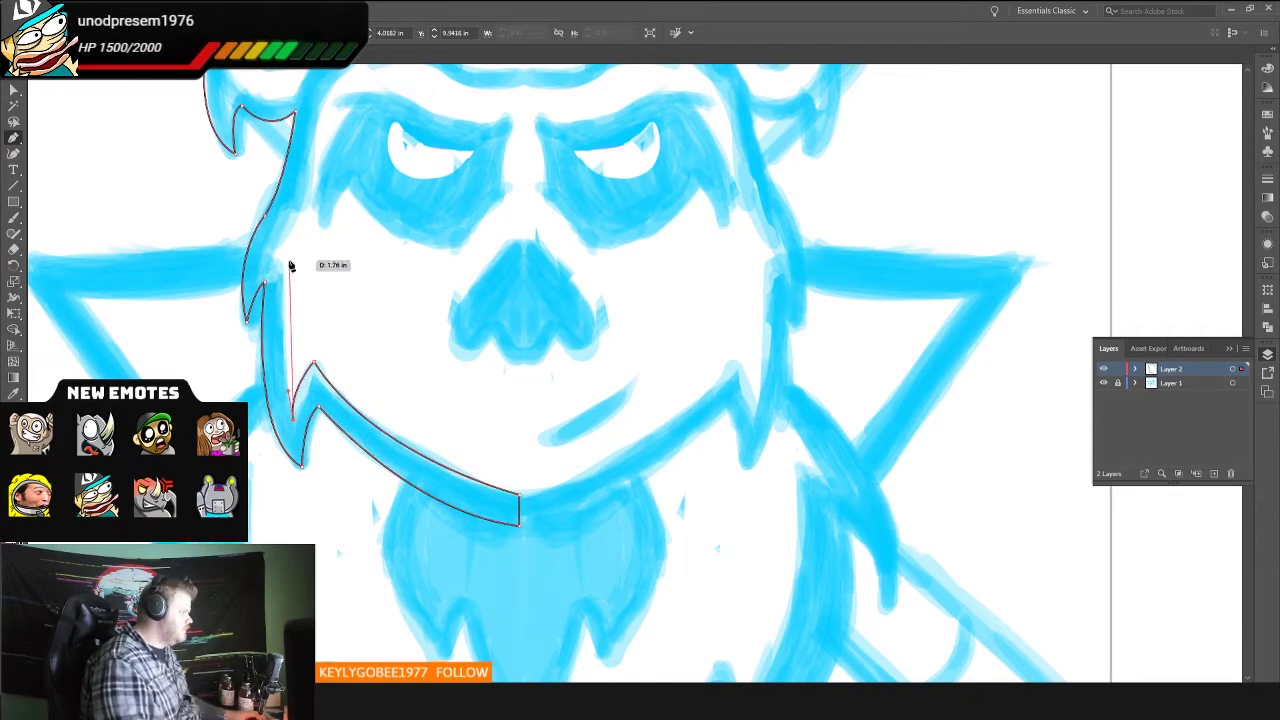
pyautogui.click(290, 265)
pyautogui.scroll(3, 297, 300)
pyautogui.scroll(3, 294, 309)
pyautogui.moveTo(350, 345)
pyautogui.mouseDown()
pyautogui.moveTo(398, 308)
pyautogui.moveTo(362, 258)
pyautogui.mouseUp()
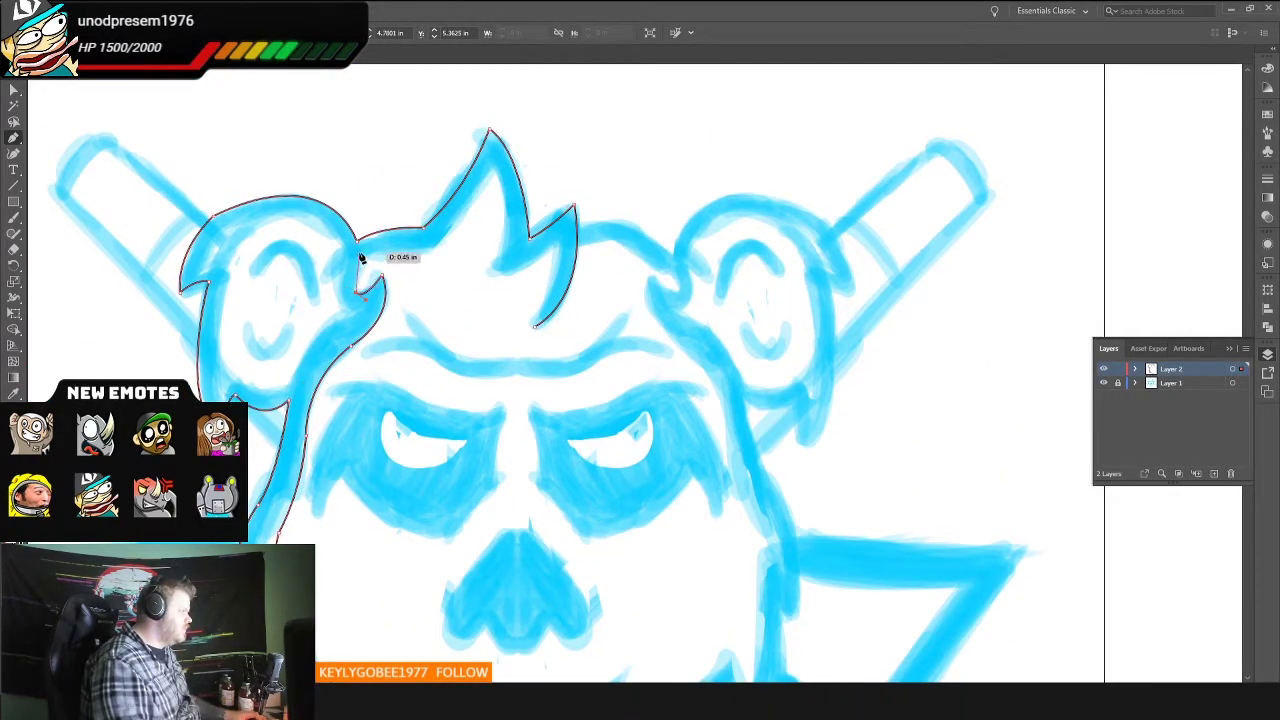
pyautogui.click(430, 232)
# Step: Draw a separate black shape for the hair spike
pyautogui.click(493, 280)
pyautogui.click(555, 258)
pyautogui.click(573, 224)
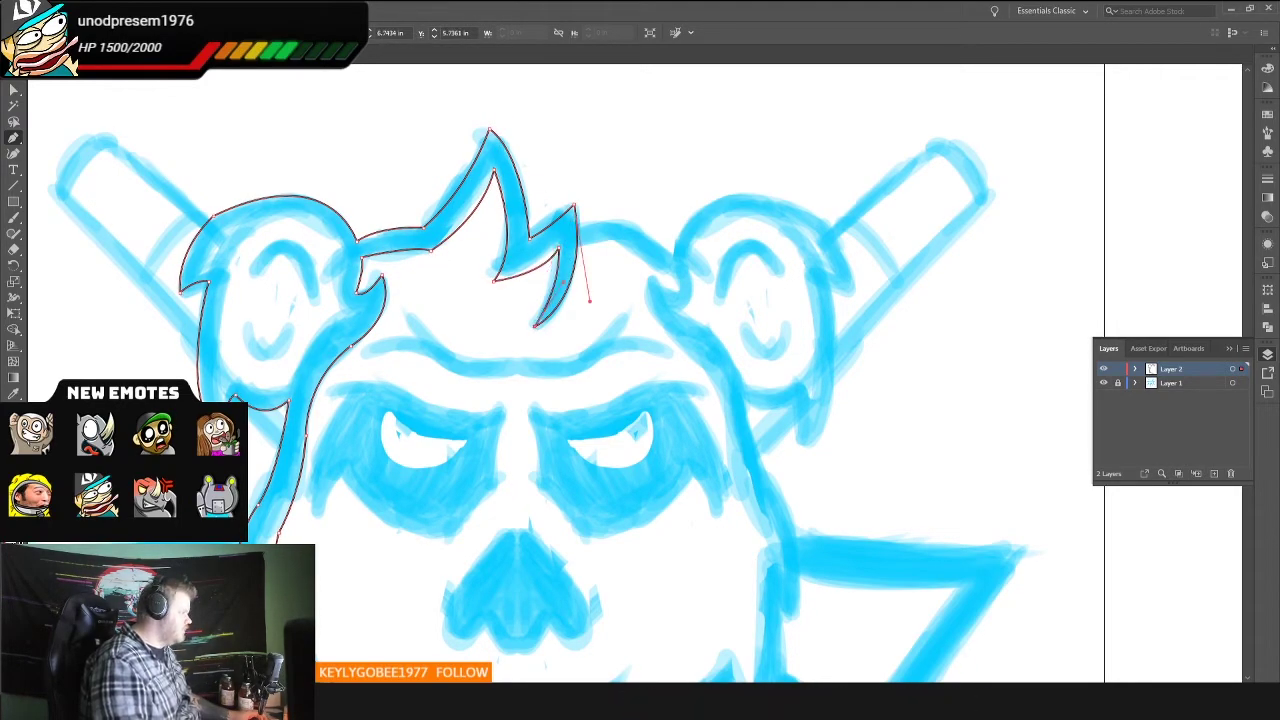
pyautogui.moveTo(282, 536); pyautogui.dragTo(167, 266)
# Step: Mirror the ear to the right side, delete extra parts and connect it to the spike
pyautogui.hotkey('ctrl', '-')
pyautogui.hotkey('ctrl', '-')
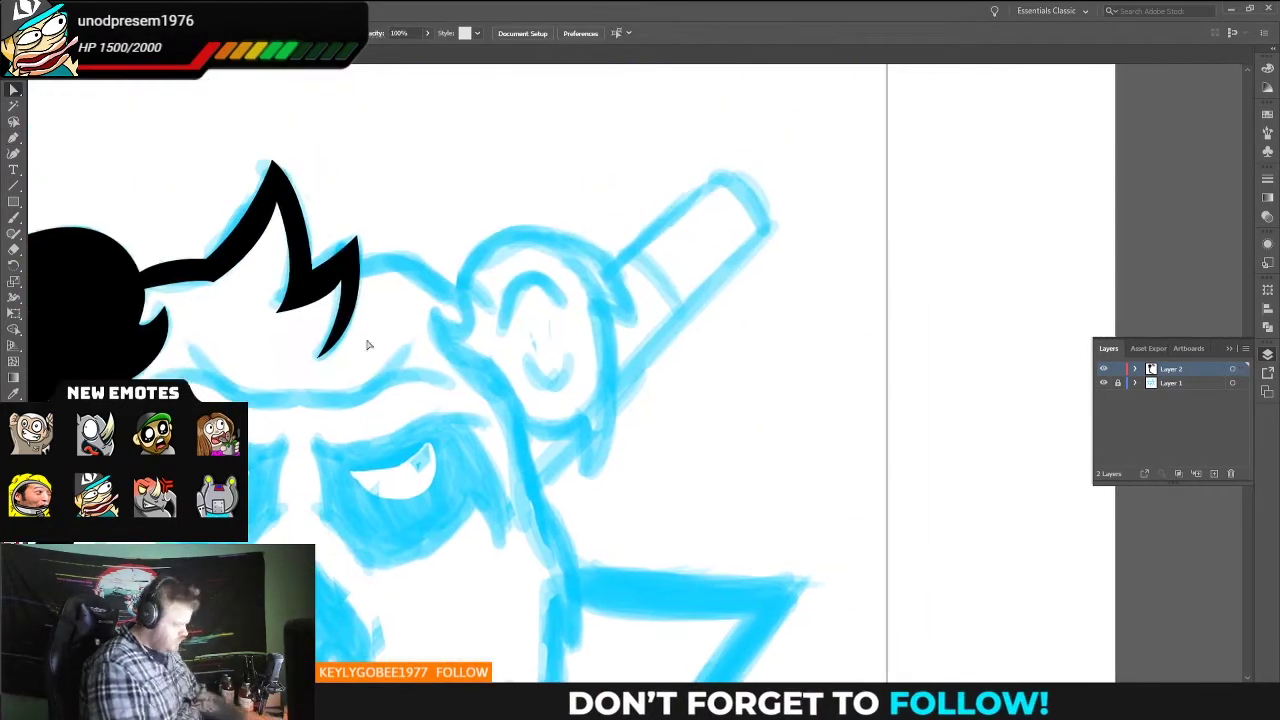
pyautogui.moveTo(714, 357); pyautogui.dragTo(765, 372)
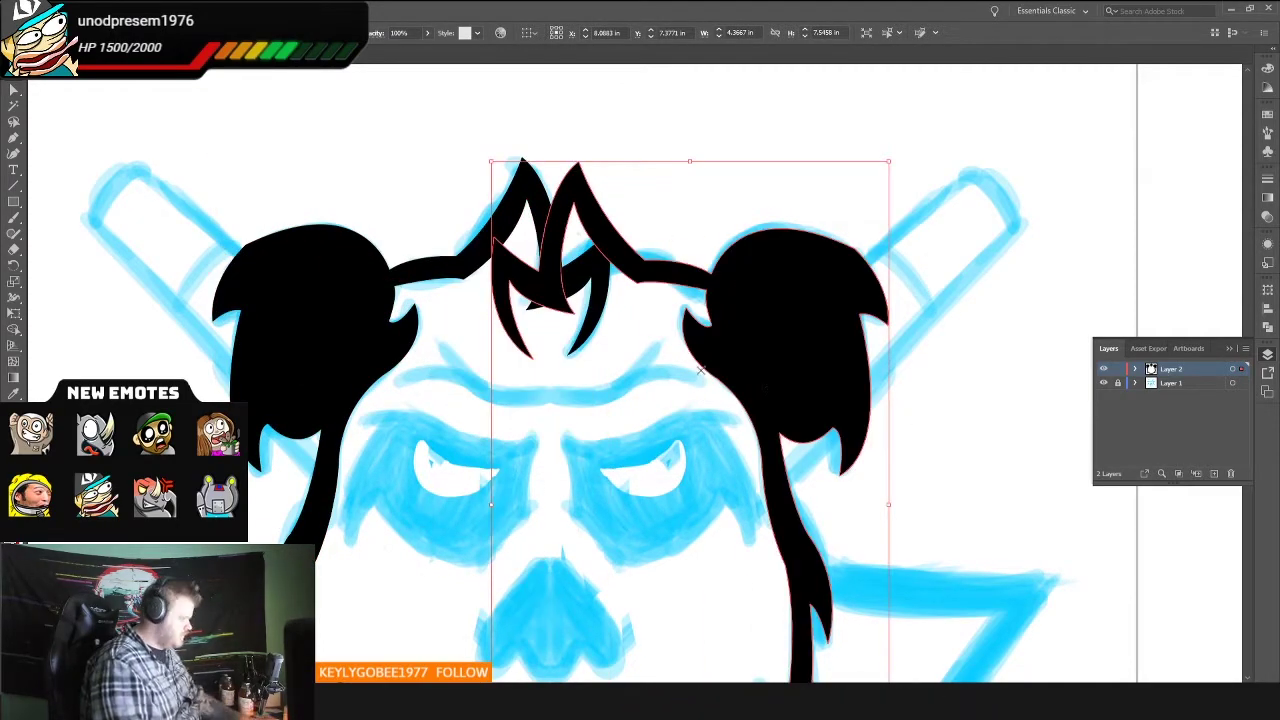
pyautogui.click(215, 251)
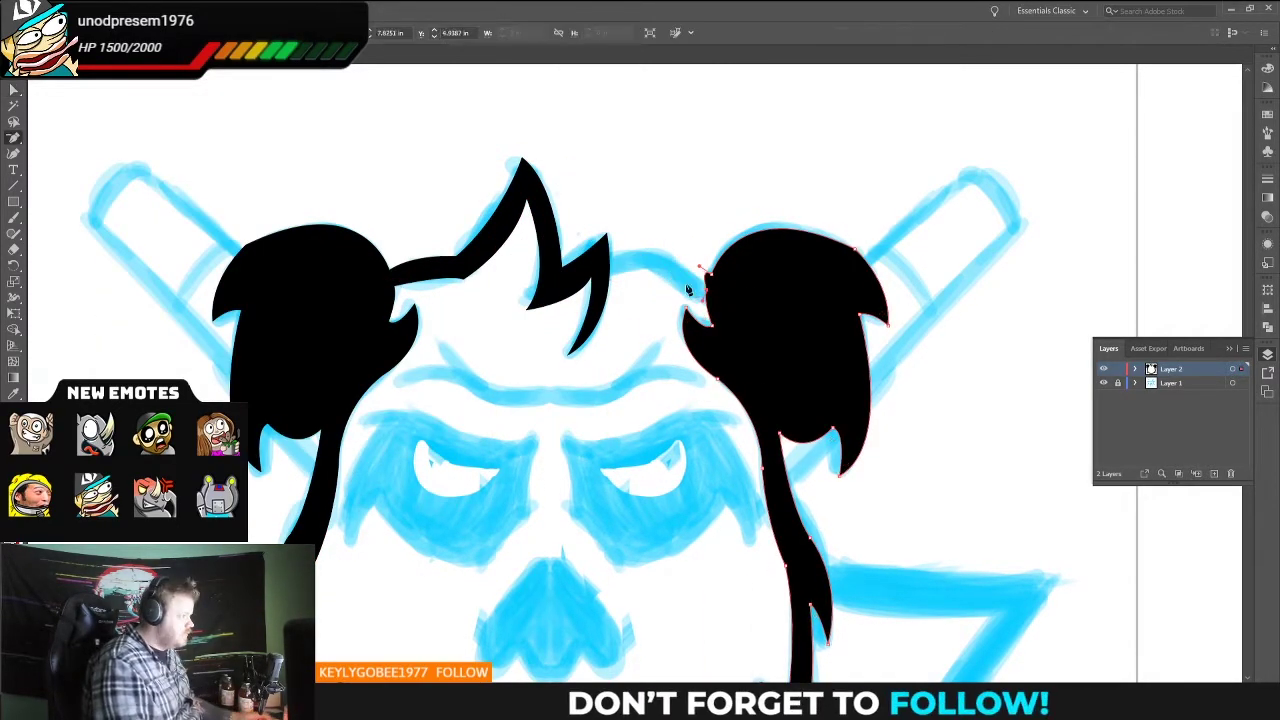
pyautogui.click(698, 280)
pyautogui.click(605, 259)
pyautogui.click(712, 289)
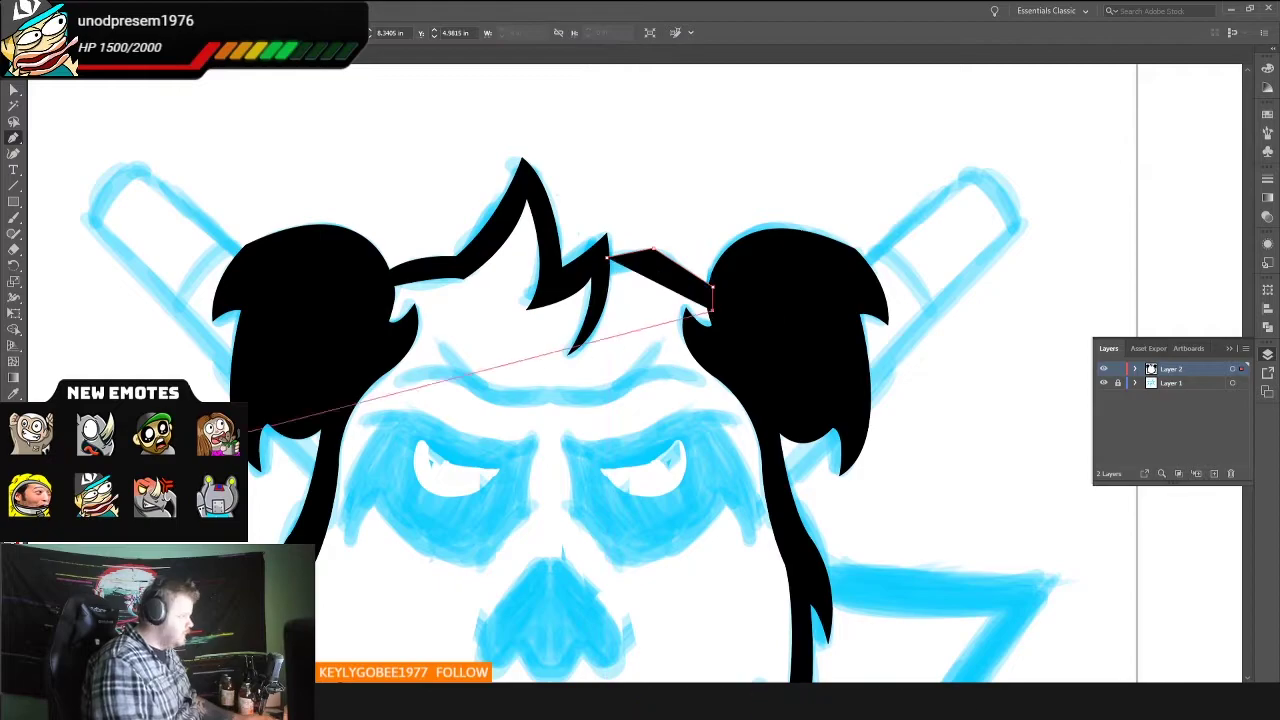
pyautogui.hotkey('ctrl', '0')
# Step: Draw the angry brow and black eye patch around the left eye
pyautogui.scroll(3, 680, 337)
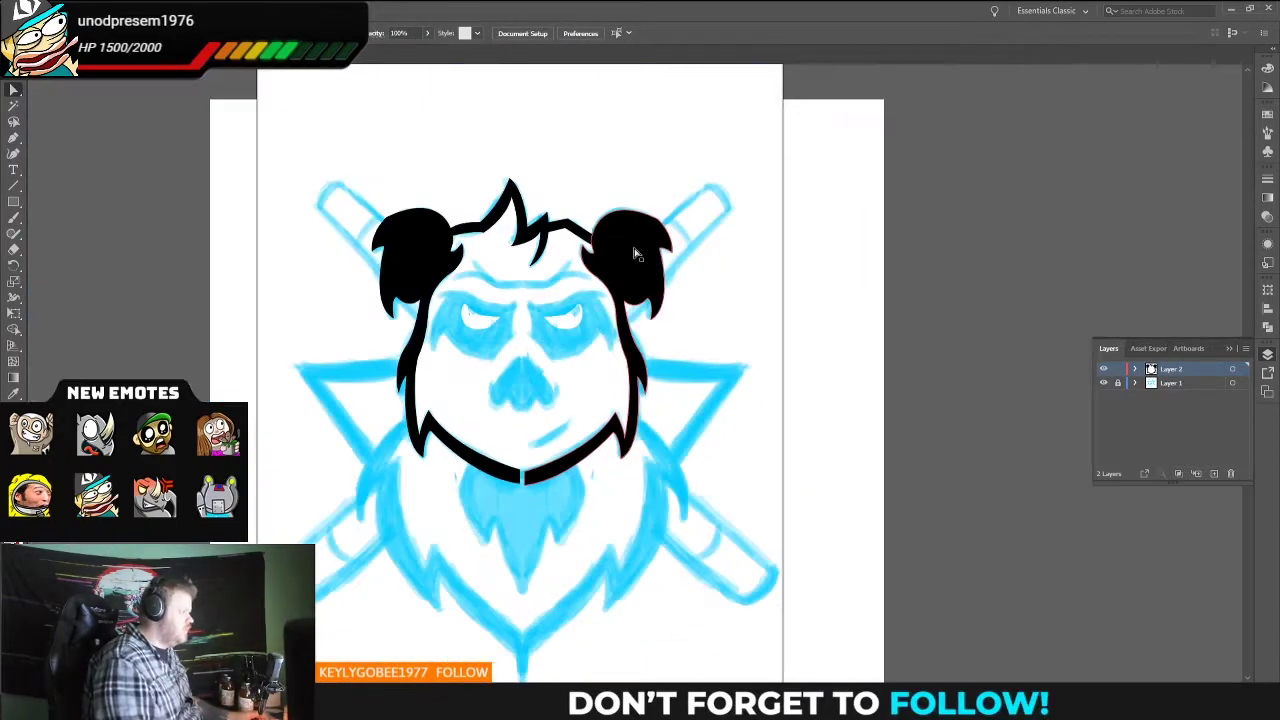
pyautogui.scroll(5, 680, 337)
pyautogui.scroll(-2, 669, 287)
pyautogui.press('p')
pyautogui.click(506, 203)
pyautogui.click(708, 318)
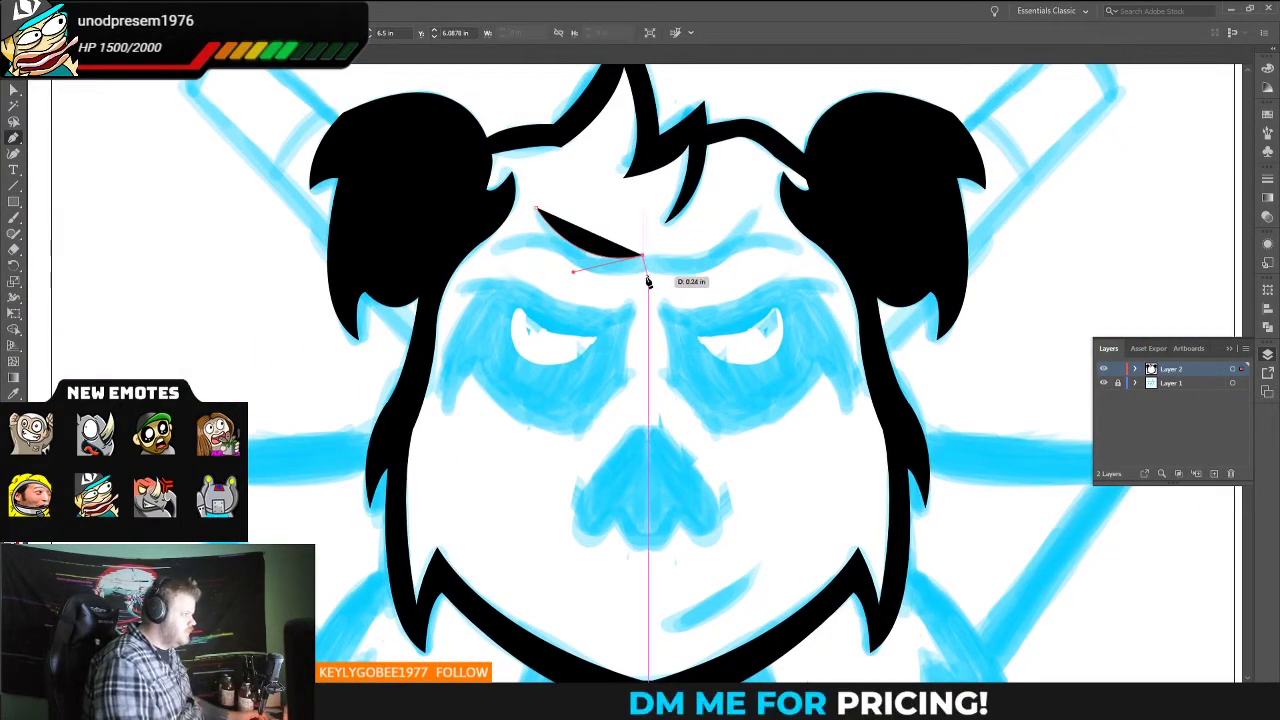
pyautogui.moveTo(648, 282); pyautogui.dragTo(709, 237)
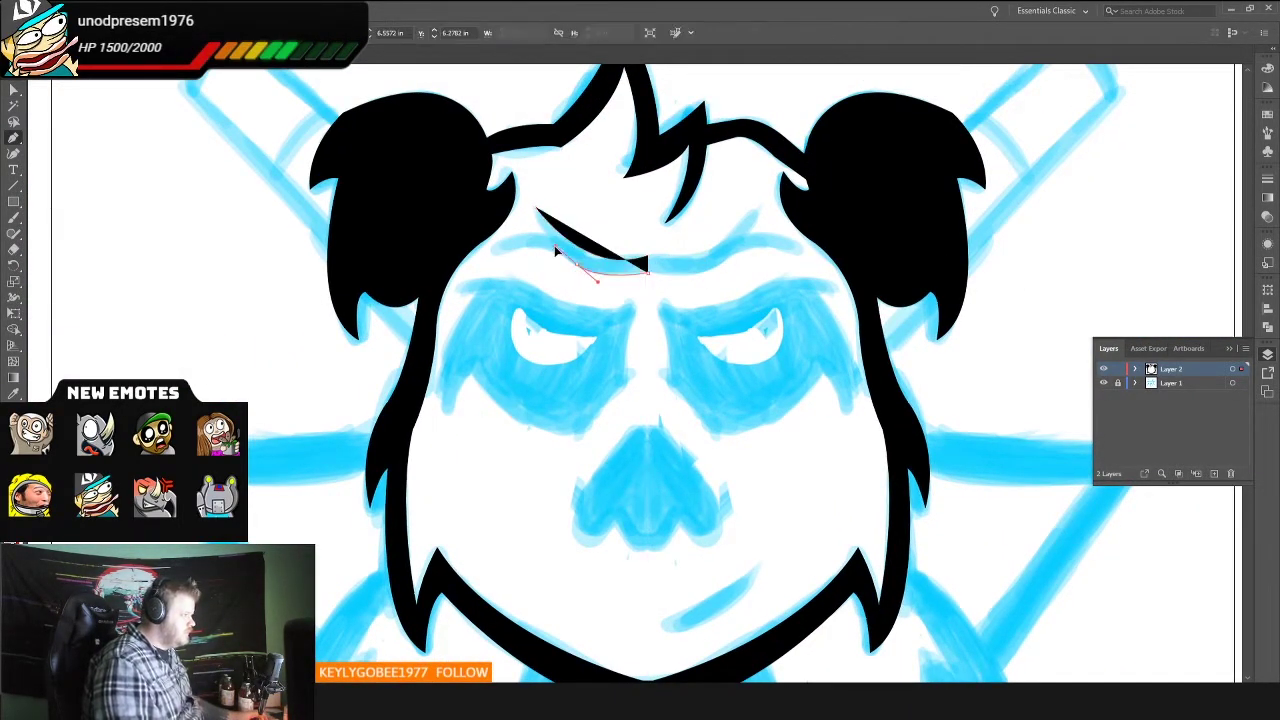
pyautogui.moveTo(437, 275); pyautogui.dragTo(440, 272)
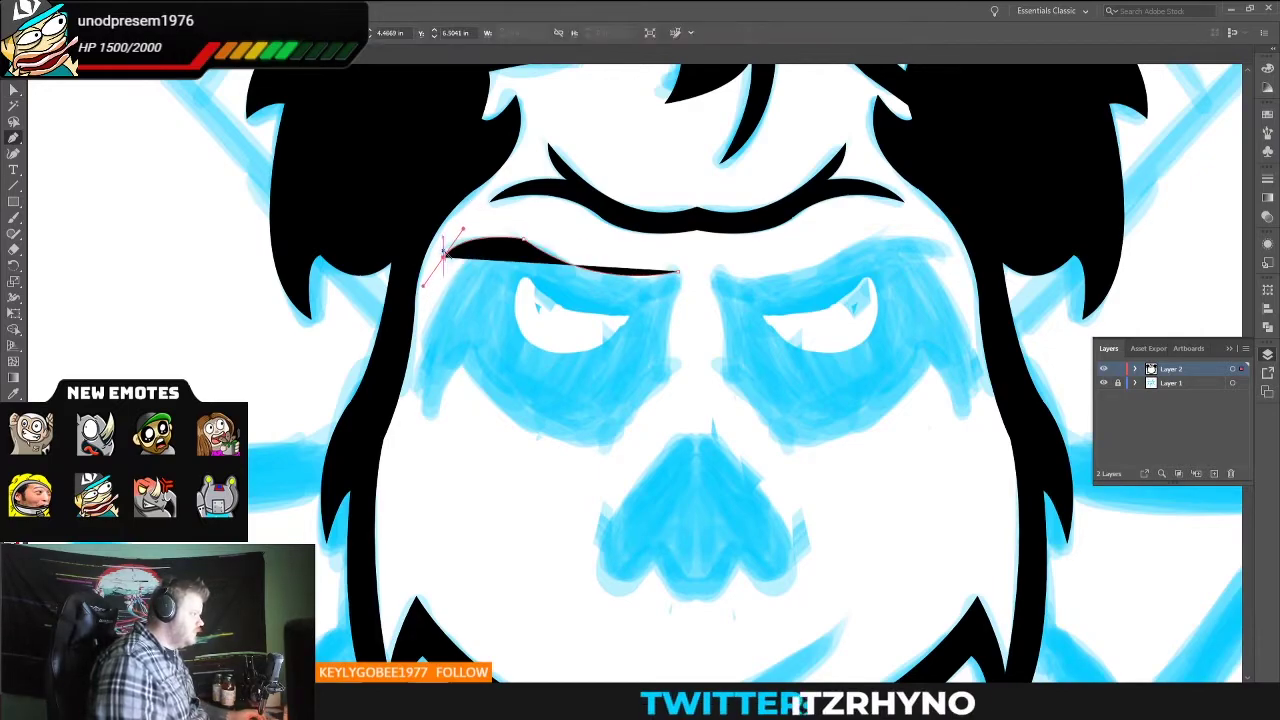
pyautogui.moveTo(474, 364); pyautogui.dragTo(476, 368)
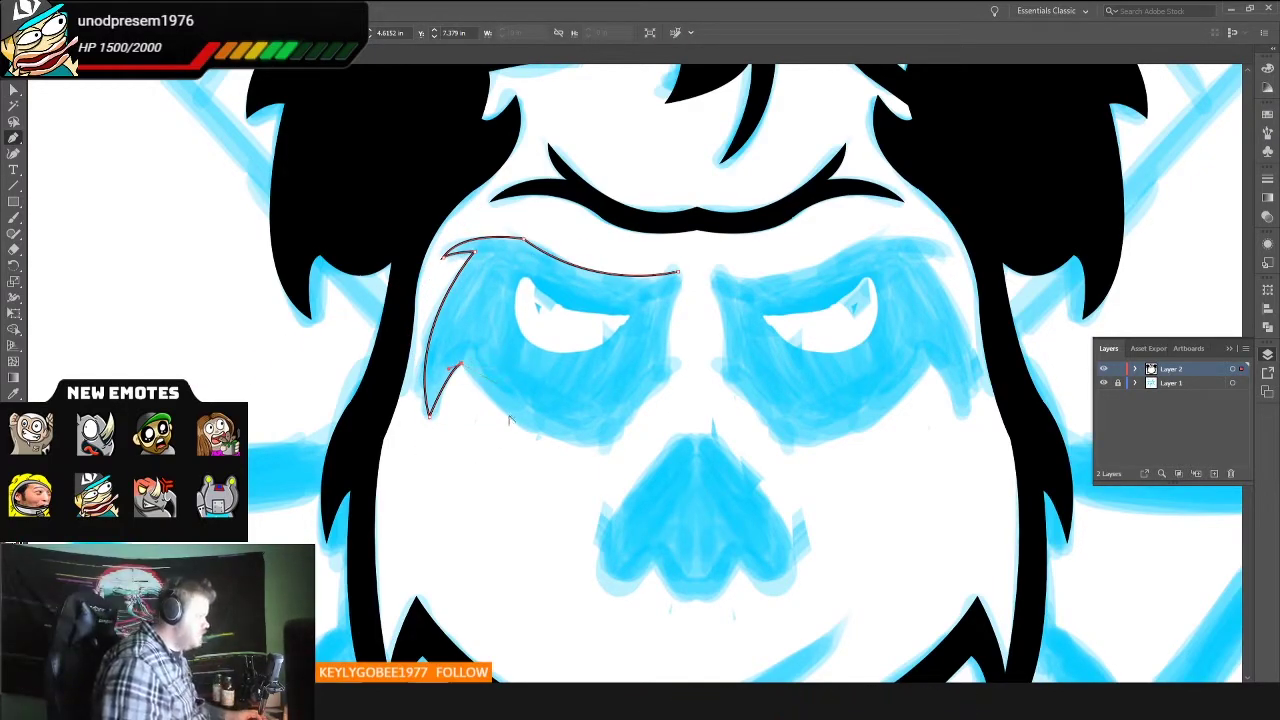
pyautogui.click(673, 268)
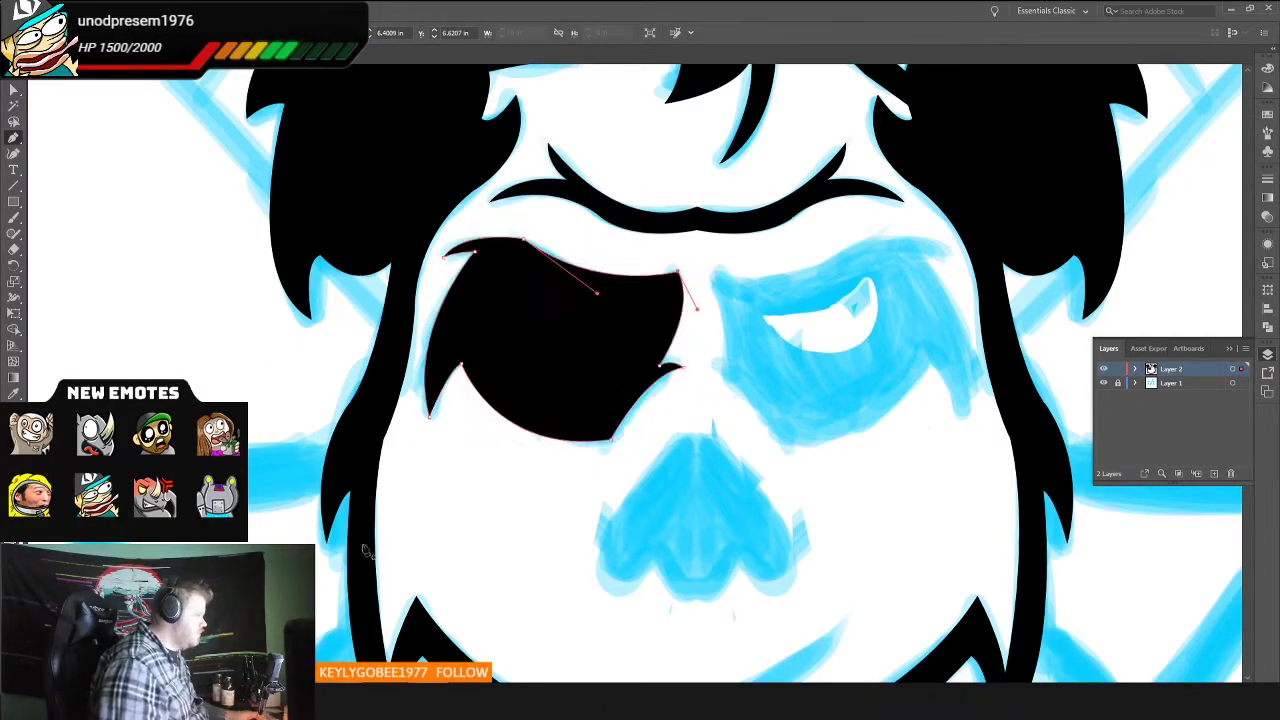
# Step: Reflect a copy of the eye patch onto the right eye
pyautogui.rightClick(514, 312)
pyautogui.click(766, 571)
pyautogui.moveTo(829, 357); pyautogui.dragTo(827, 516)
pyautogui.hotkey('ctrl', '-')
pyautogui.click(512, 370)
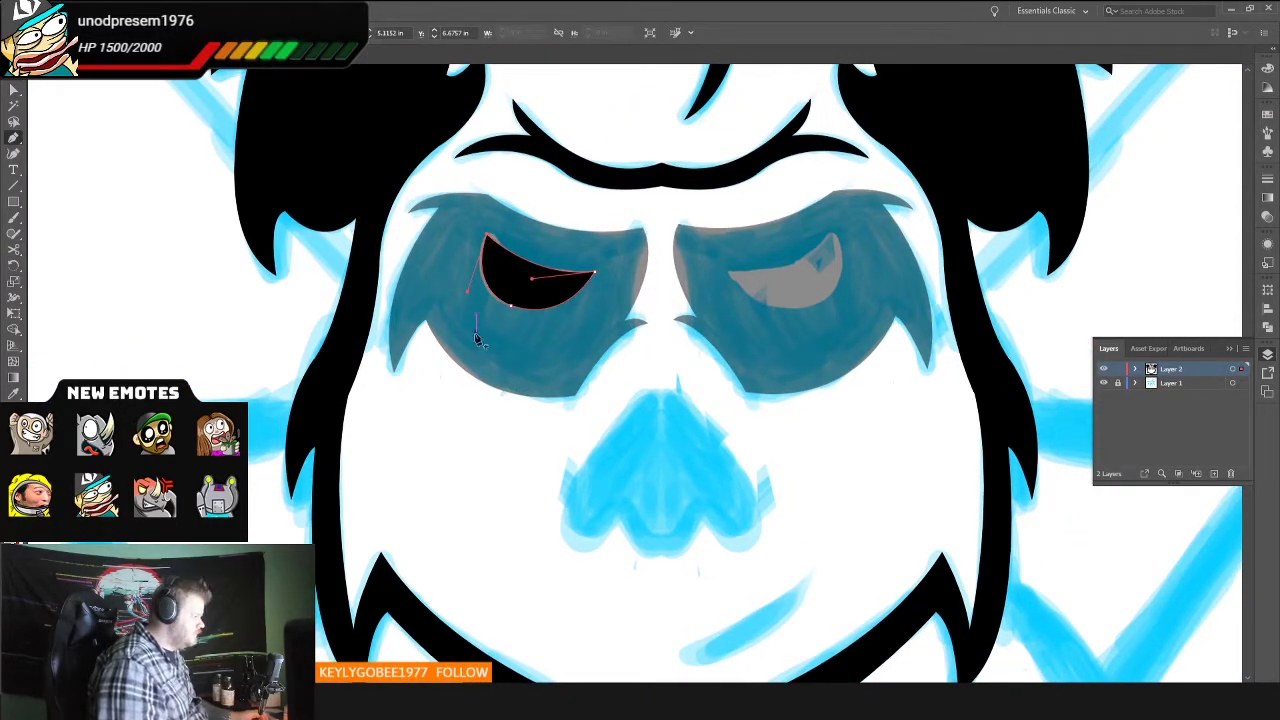
# Step: Reflect the white eye opening onto the right side
pyautogui.rightClick(545, 292)
pyautogui.rightClick(495, 262)
pyautogui.click(680, 526)
pyautogui.scroll(-3, 690, 463)
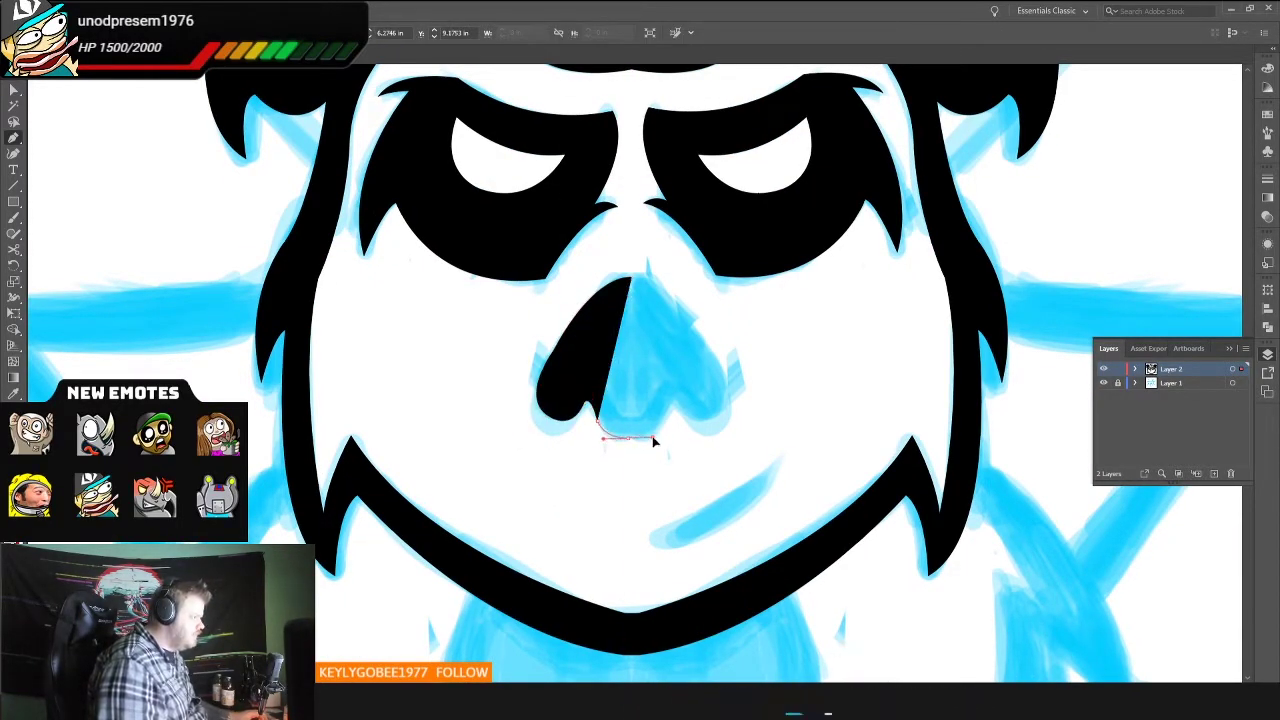
# Step: Mirror the left nose half to the right and draw the smirking mouth crescent
pyautogui.hotkey('ctrl', 'd')
pyautogui.scroll(5, 620, 365)
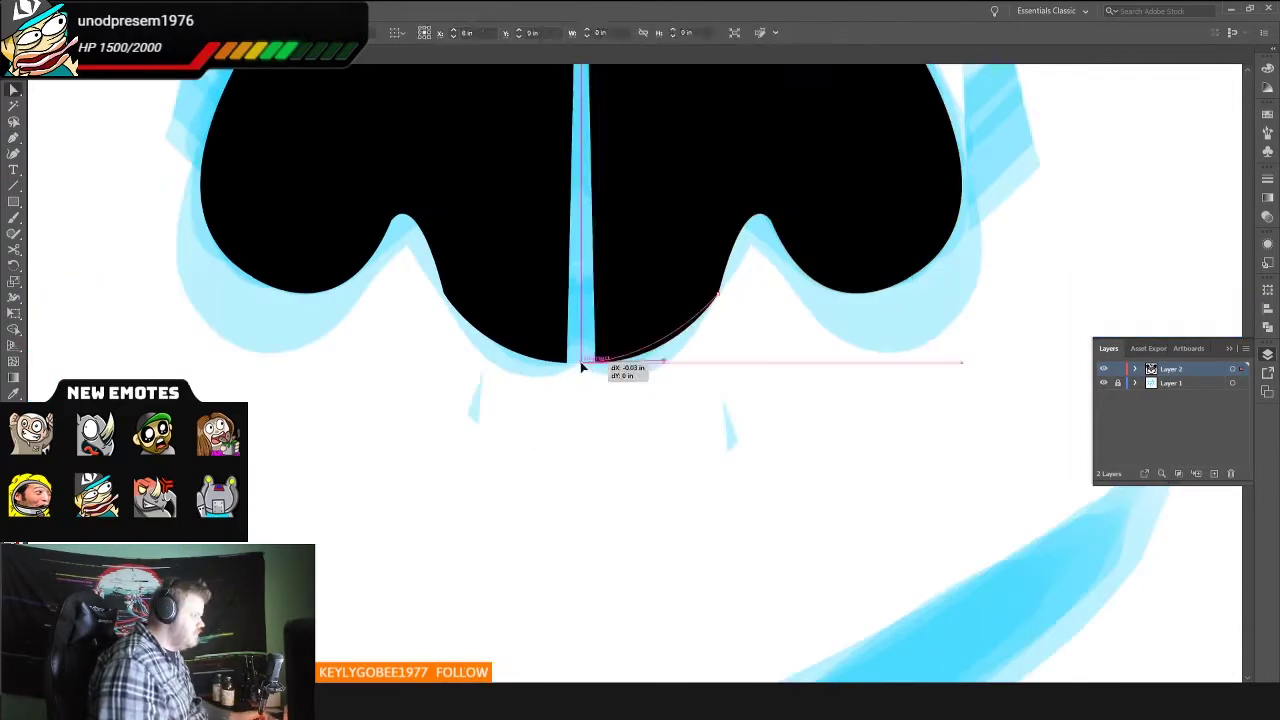
pyautogui.scroll(-2, 650, 420)
pyautogui.moveTo(765, 316); pyautogui.dragTo(814, 214)
pyautogui.click(468, 548)
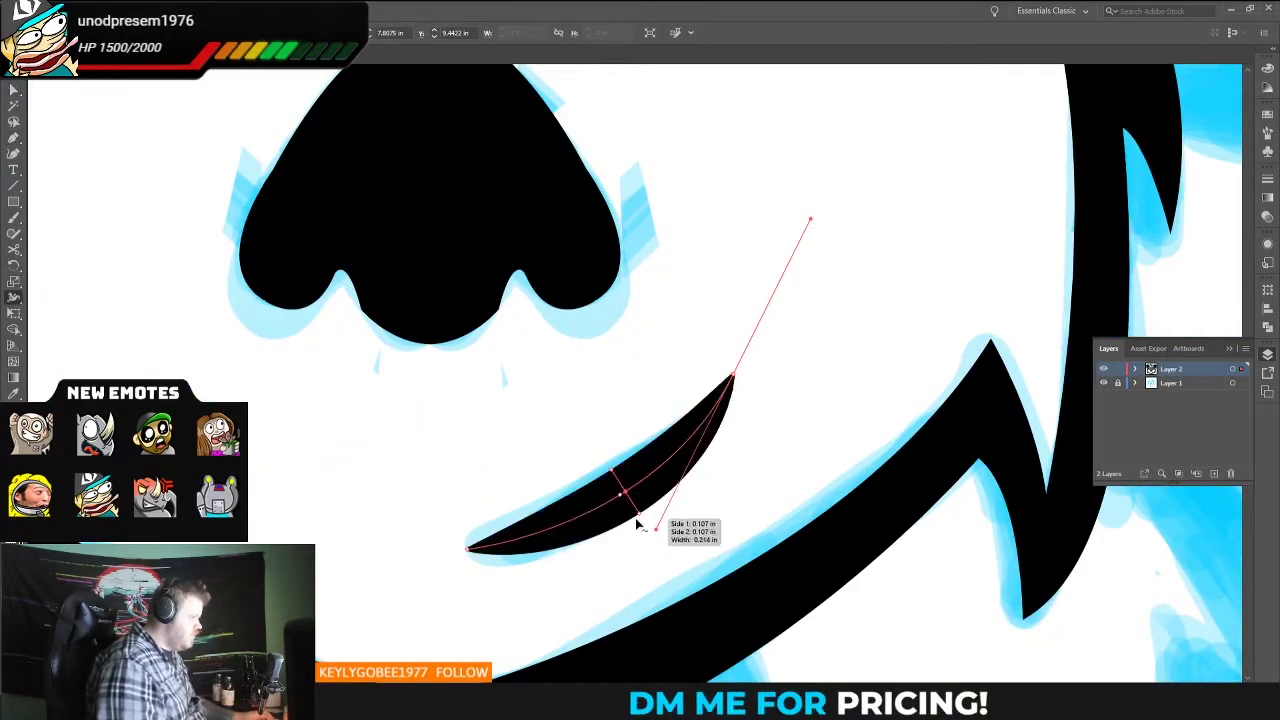
# Step: Finish the cheek fur outline and reflect a copy onto the right side of the face
pyautogui.hotkey('ctrl', '0')
pyautogui.scroll(5, 425, 393)
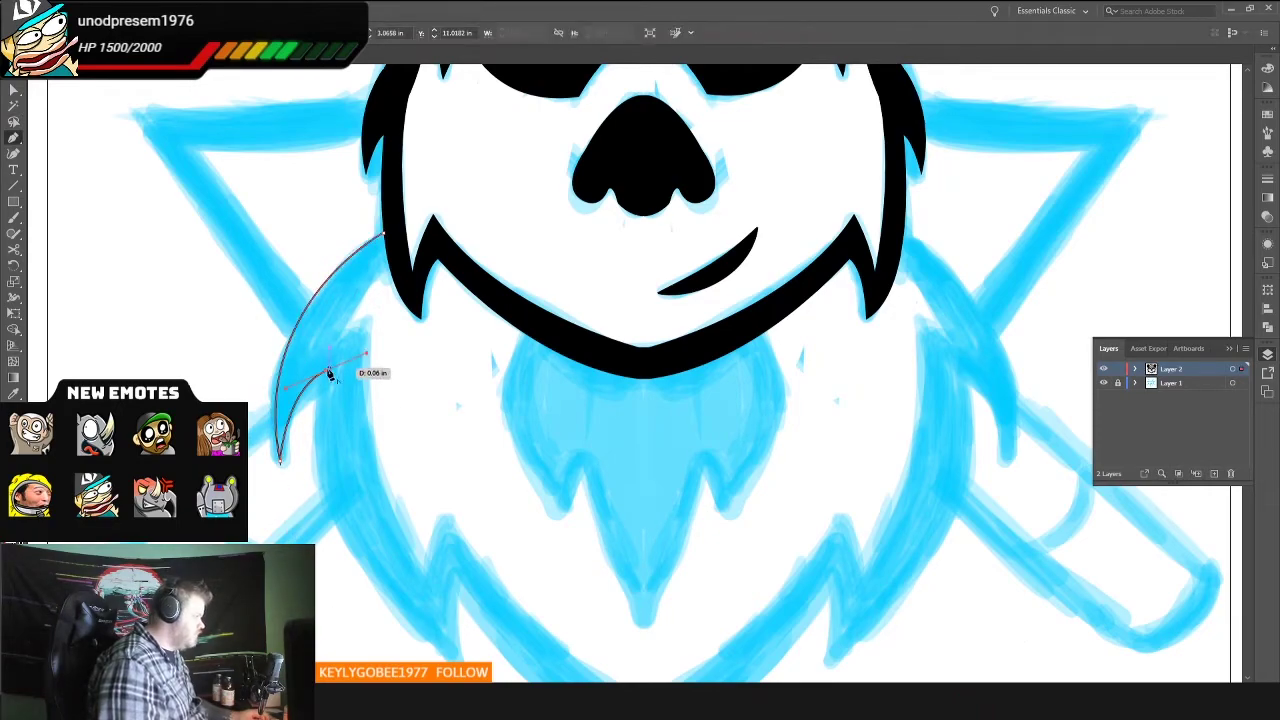
pyautogui.scroll(-4, 537, 577)
pyautogui.hscroll(2, 537, 577)
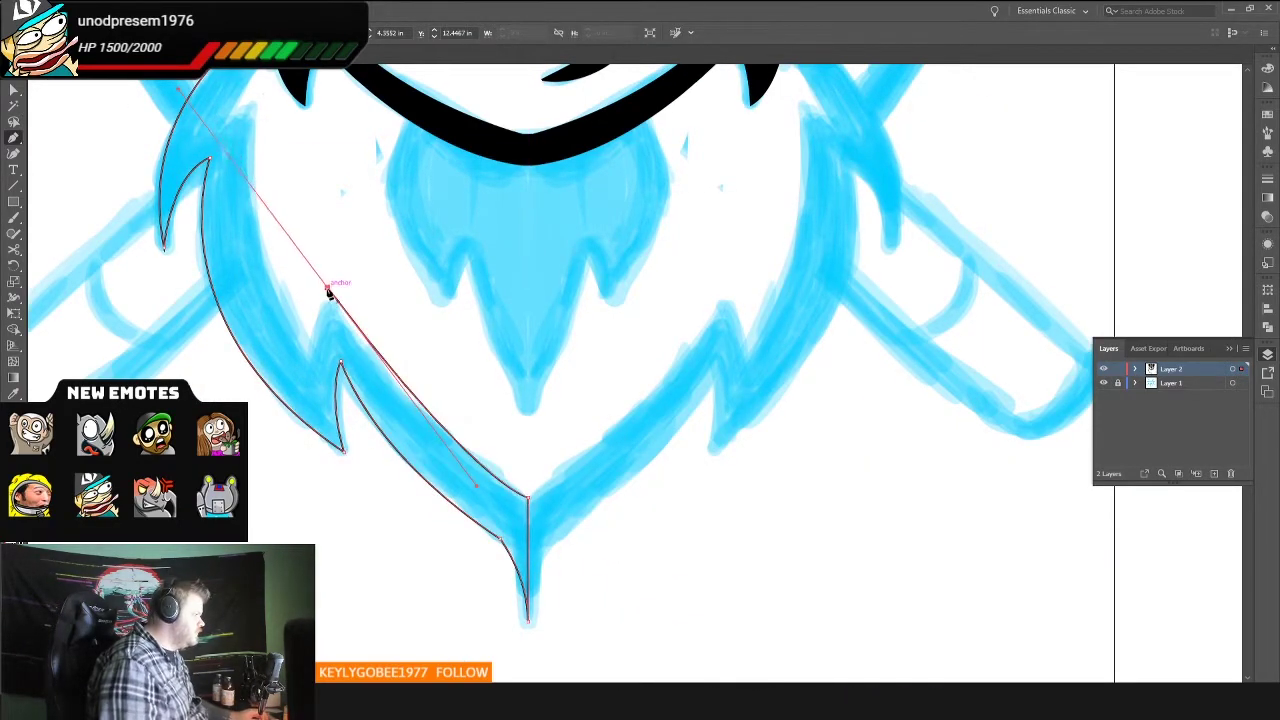
pyautogui.scroll(4, 323, 432)
pyautogui.hscroll(-1, 323, 432)
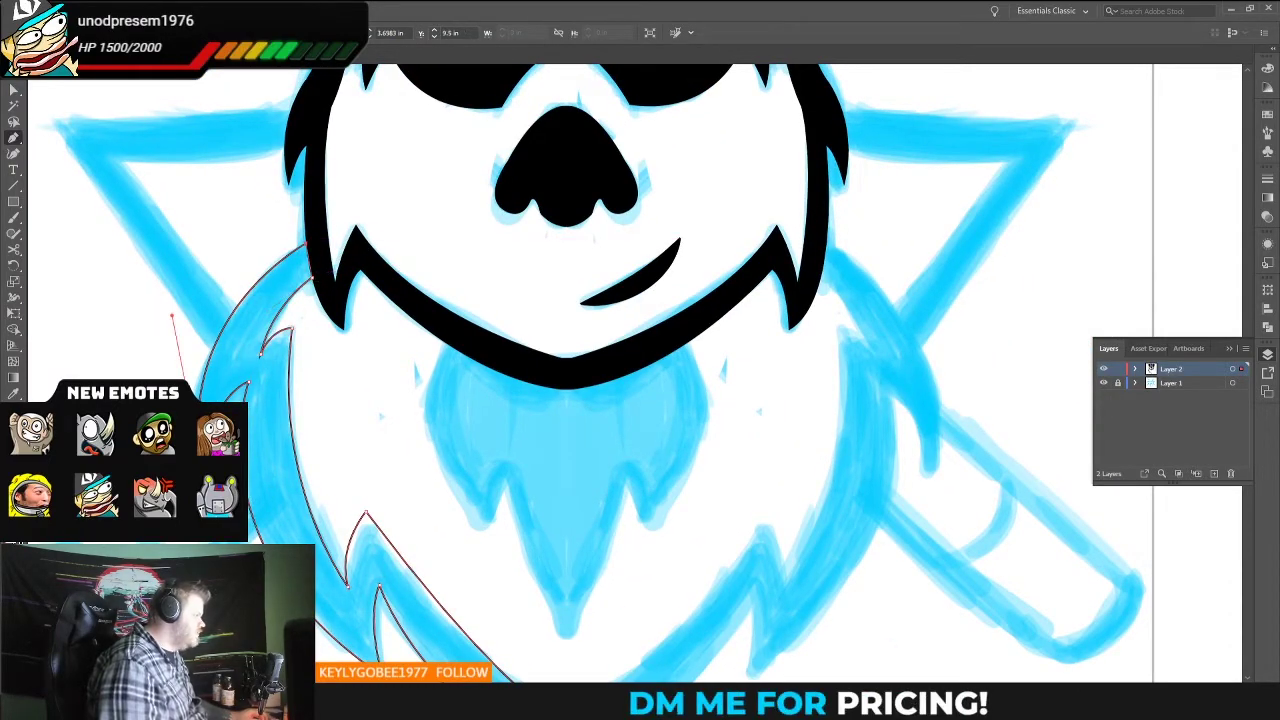
pyautogui.scroll(-3, 640, 400)
pyautogui.hotkey('ctrl', '0')
pyautogui.rightClick(429, 400)
pyautogui.moveTo(470, 405); pyautogui.dragTo(518, 405)
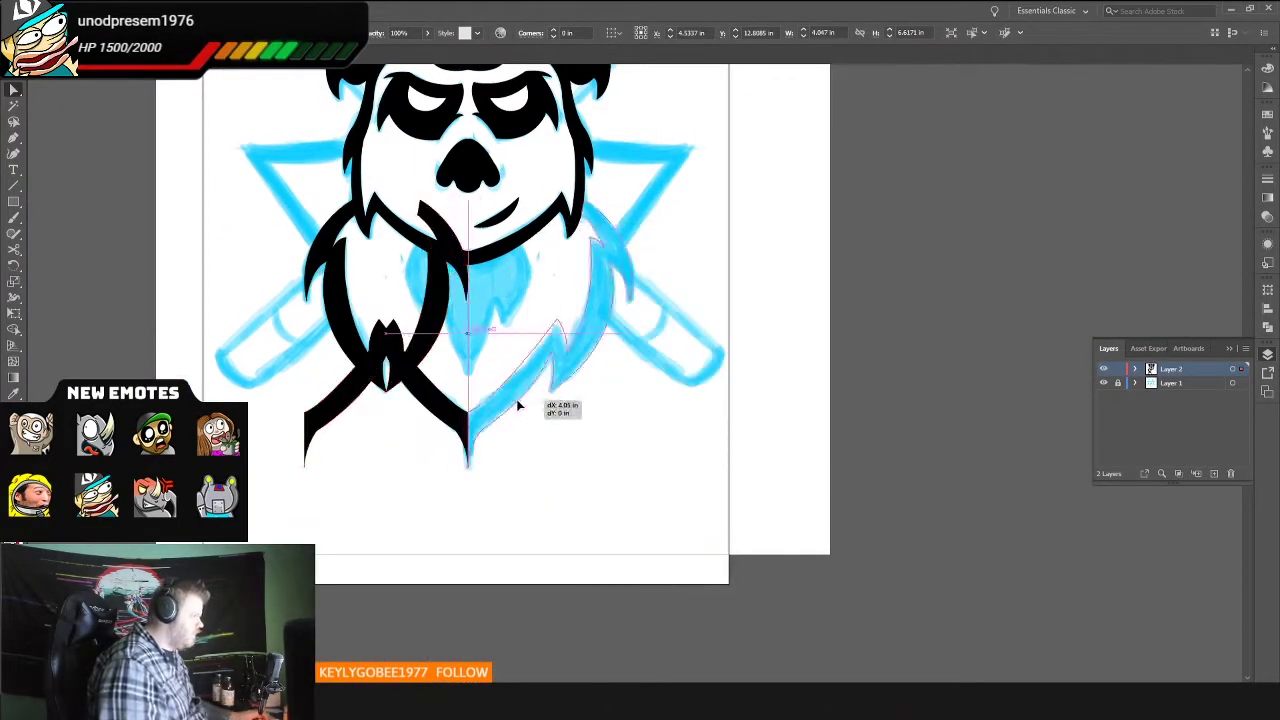
# Step: Draw a red rectangle covering the artboard and send it behind the linework
pyautogui.hotkey('ctrl', '0')
pyautogui.press('m')
pyautogui.moveTo(266, 123); pyautogui.dragTo(724, 578)
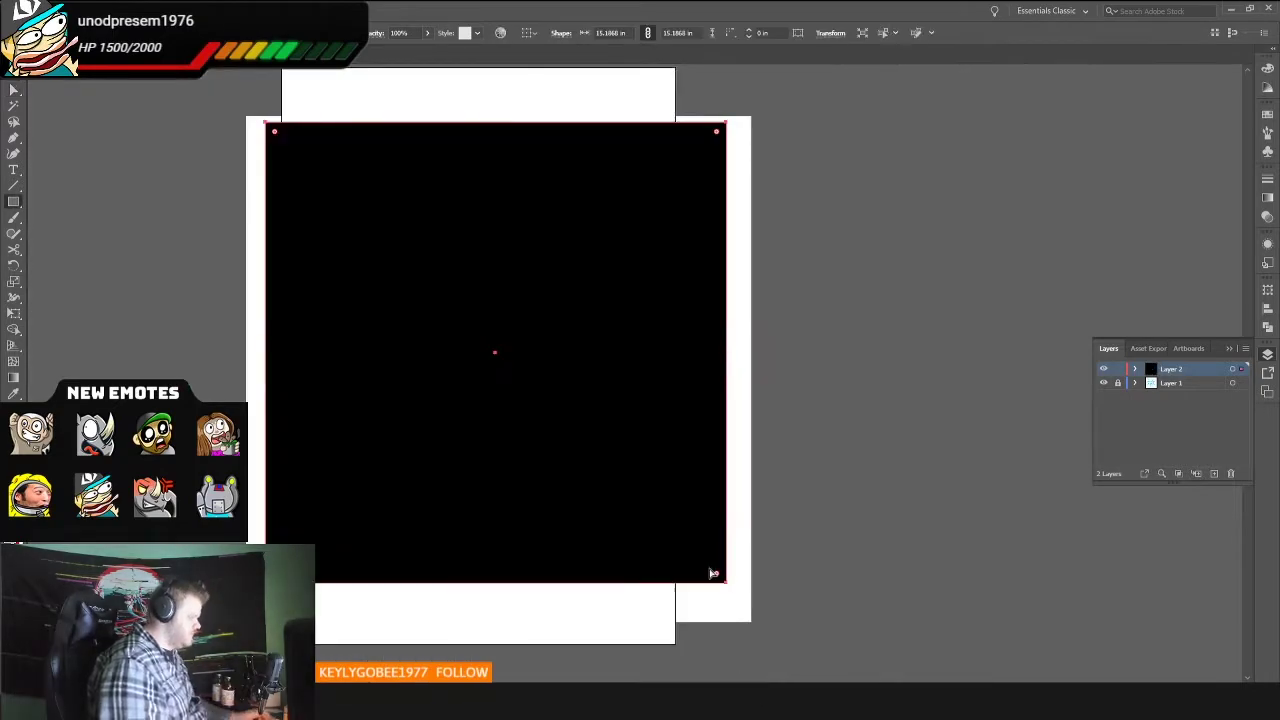
pyautogui.doubleClick(14, 378)
pyautogui.press('Return')
pyautogui.hotkey('ctrl', 'shift', '[')
pyautogui.scroll(5, 413, 540)
# Step: Draw the chest tuft below the chin and fill it black
pyautogui.click(355, 295)
pyautogui.moveTo(410, 533); pyautogui.dragTo(413, 540)
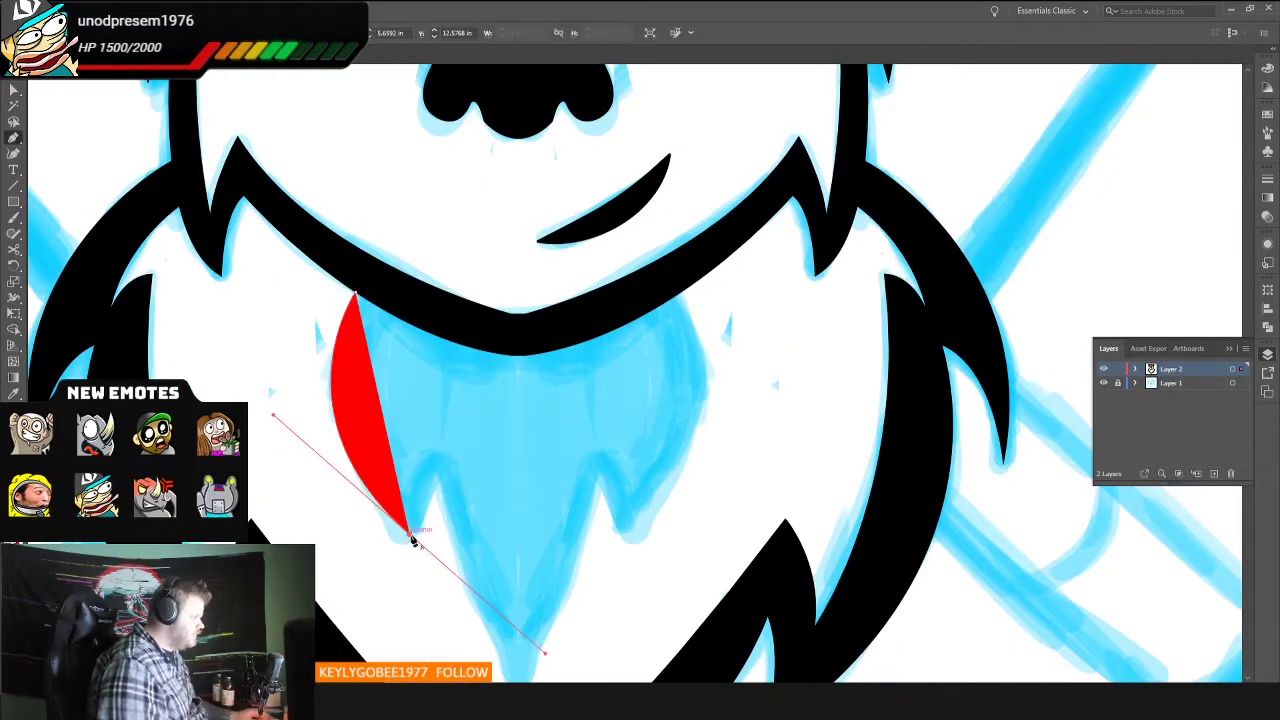
pyautogui.click(425, 470)
pyautogui.scroll(-3, 460, 440)
pyautogui.click(510, 578)
pyautogui.scroll(2, 516, 586)
pyautogui.hotkey('shift', 'x')
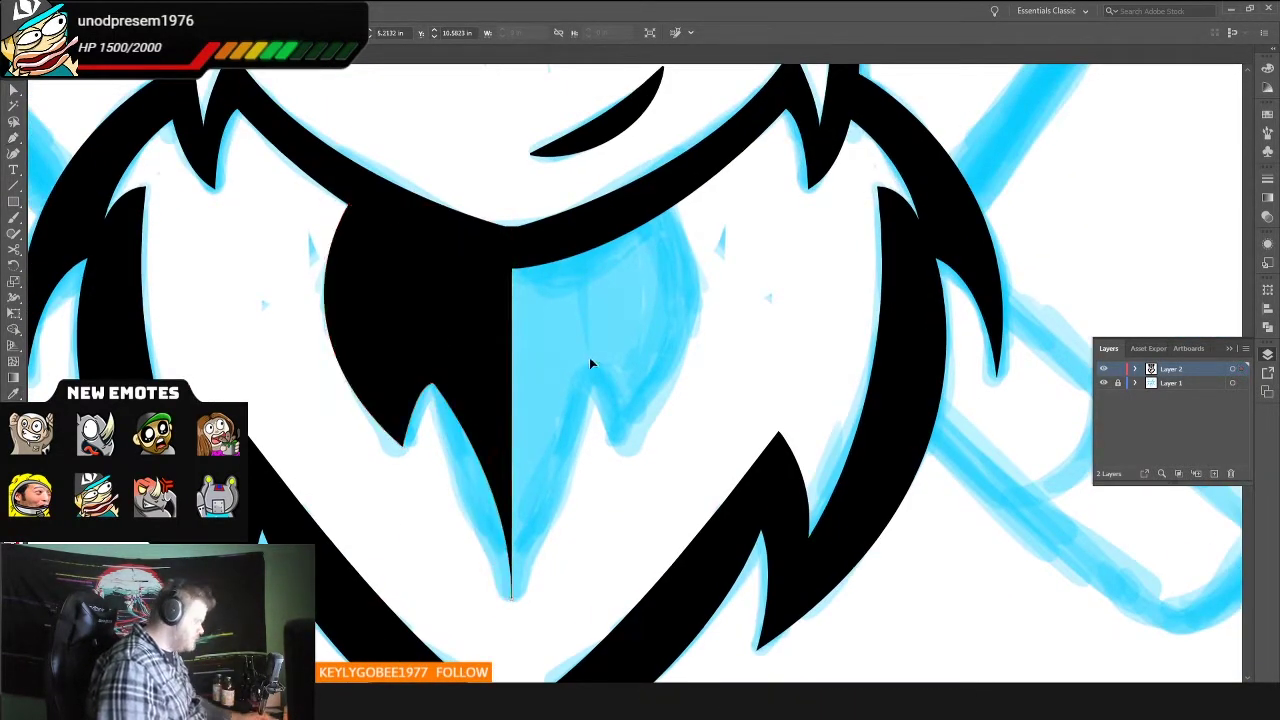
# Step: Reflect a mirrored copy of the chest tuft, then deselect and view the whole panda
pyautogui.press('o')
pyautogui.press('Return')
pyautogui.click(569, 437)
pyautogui.hotkey('ctrl', 'shift', 'a')
pyautogui.hotkey('ctrl', '0')
pyautogui.scroll(1, 589, 266)
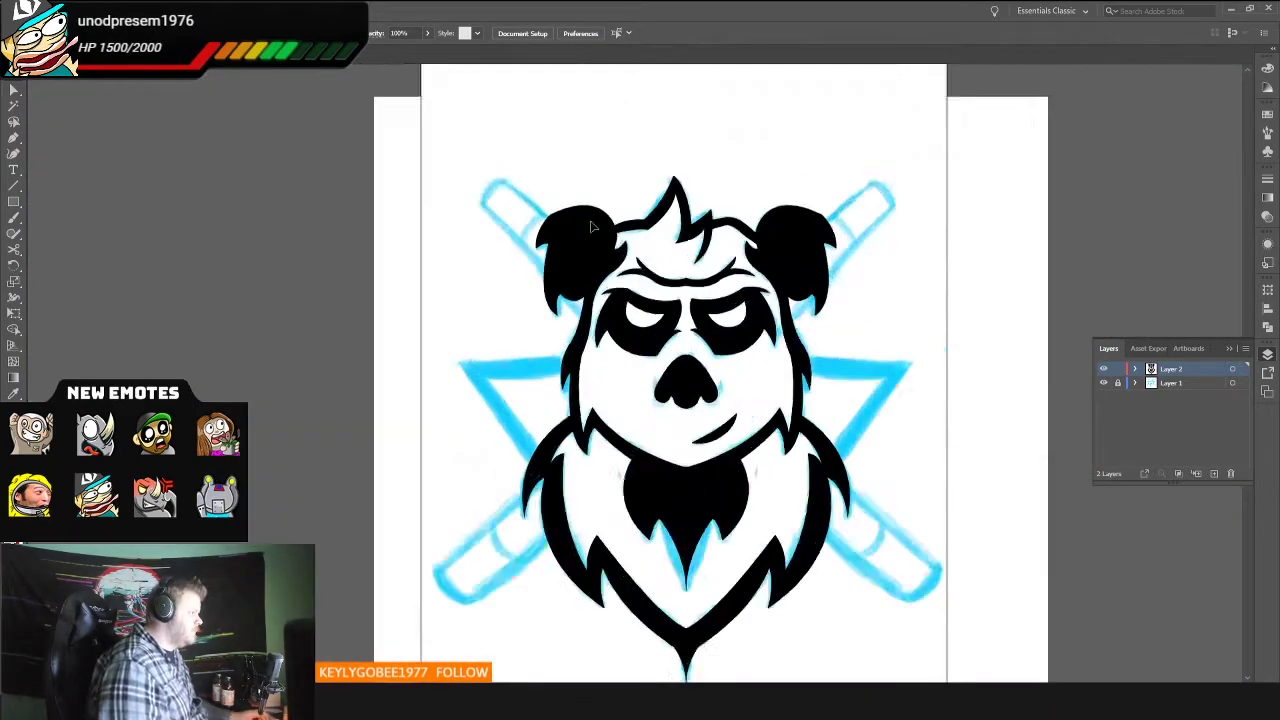
pyautogui.scroll(2, 589, 266)
pyautogui.press('p')
pyautogui.scroll(1, 527, 226)
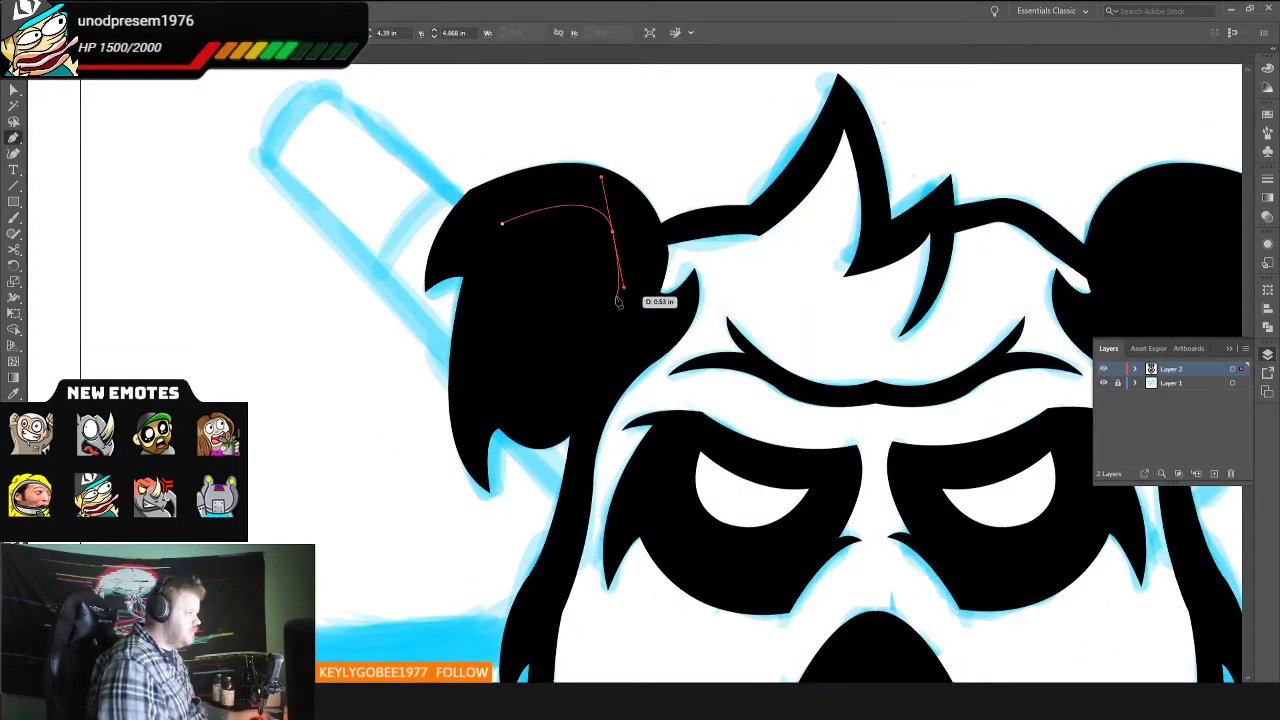
# Step: Close the ear highlight shape and reflect a copy onto the other ear
pyautogui.click(501, 222)
pyautogui.hotkey('ctrl', '0')
pyautogui.press('o')
pyautogui.press('Return')
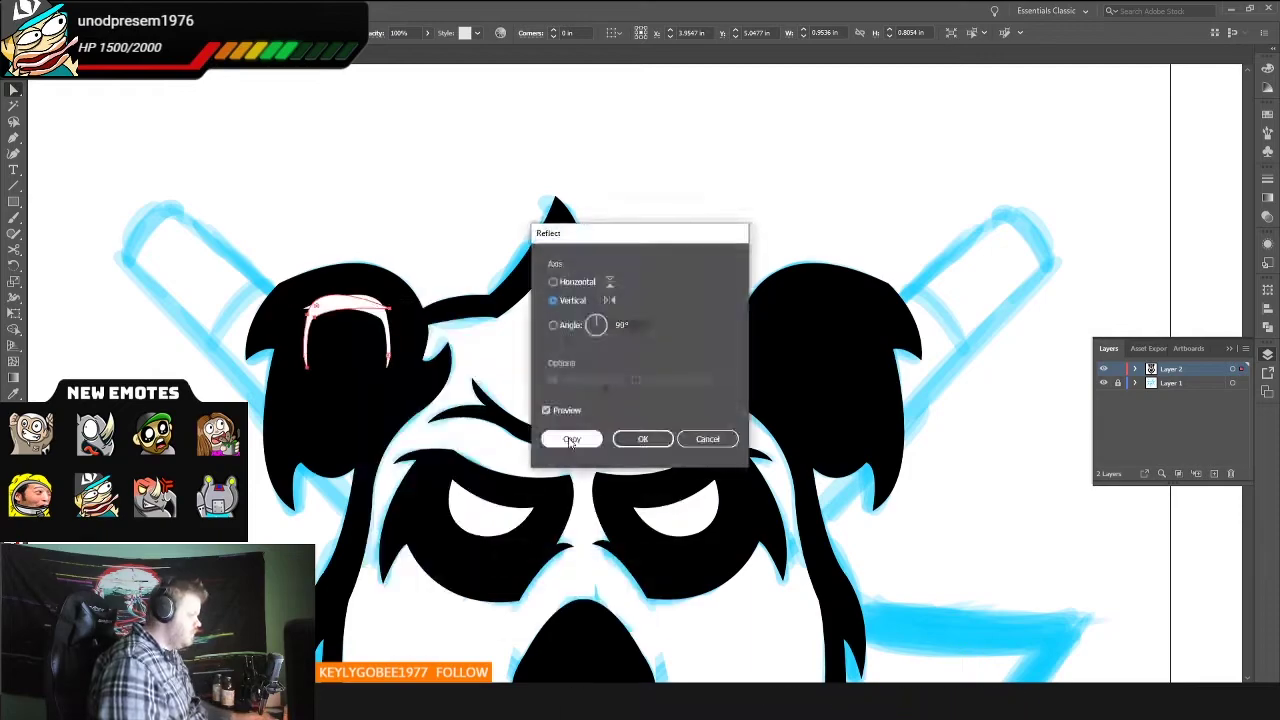
pyautogui.click(574, 437)
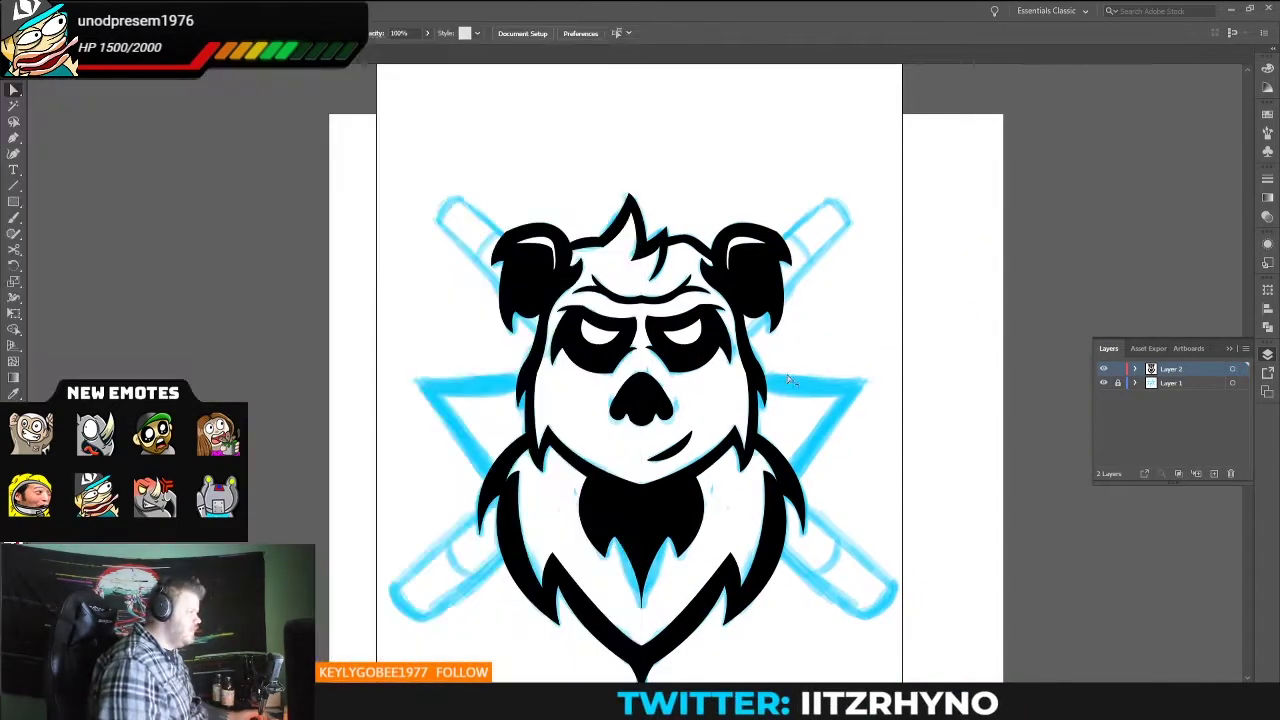
# Step: Draw a red rectangle over the panda and combine it with the artwork using Pathfinder
pyautogui.moveTo(337, 129); pyautogui.dragTo(783, 588)
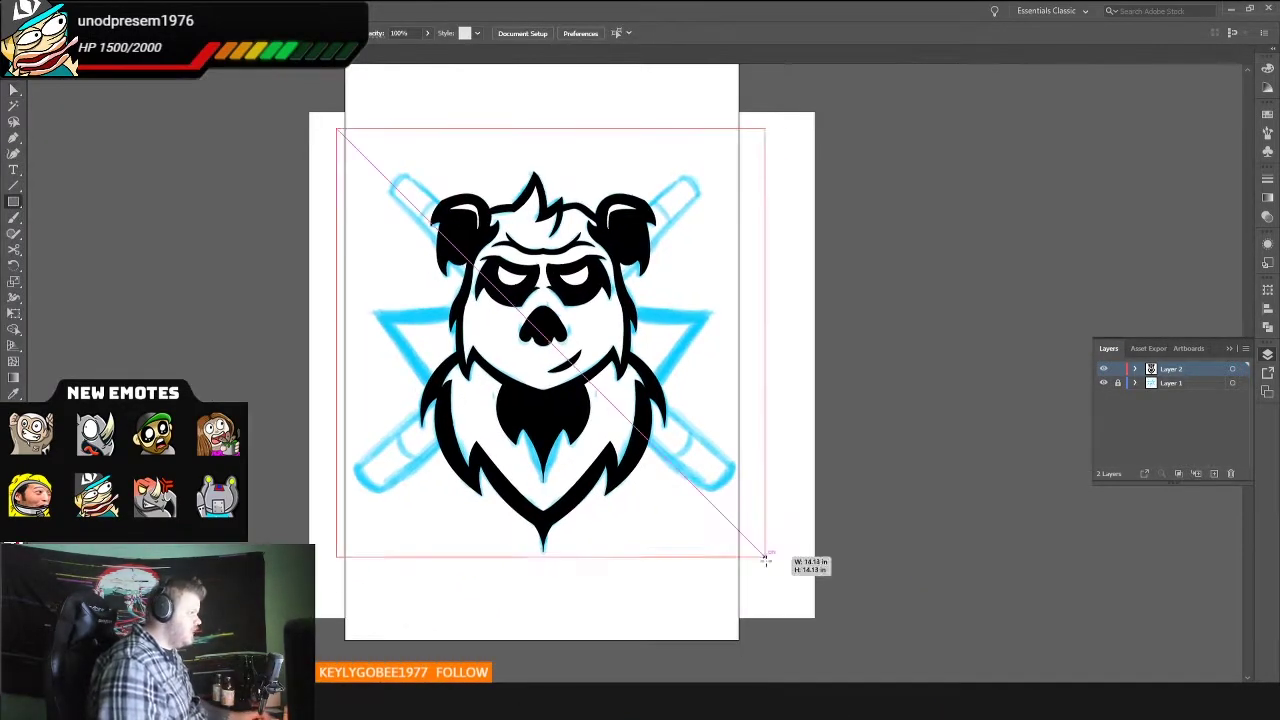
pyautogui.doubleClick(14, 377)
pyautogui.press('Return')
pyautogui.hotkey('ctrl', 'shift', 'F9')
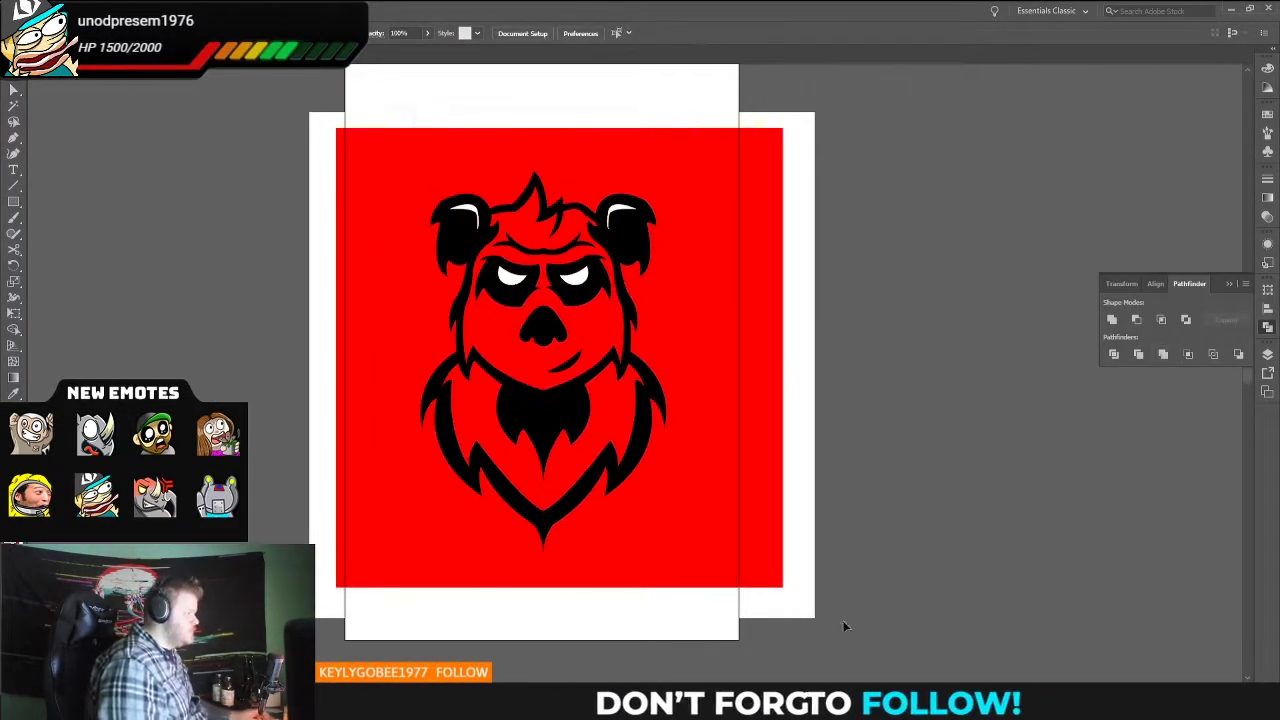
pyautogui.hotkey('ctrl', '7')
# Step: Recolour the fill inside the panda white behind the black linework
pyautogui.press('d')
pyautogui.click(856, 408)
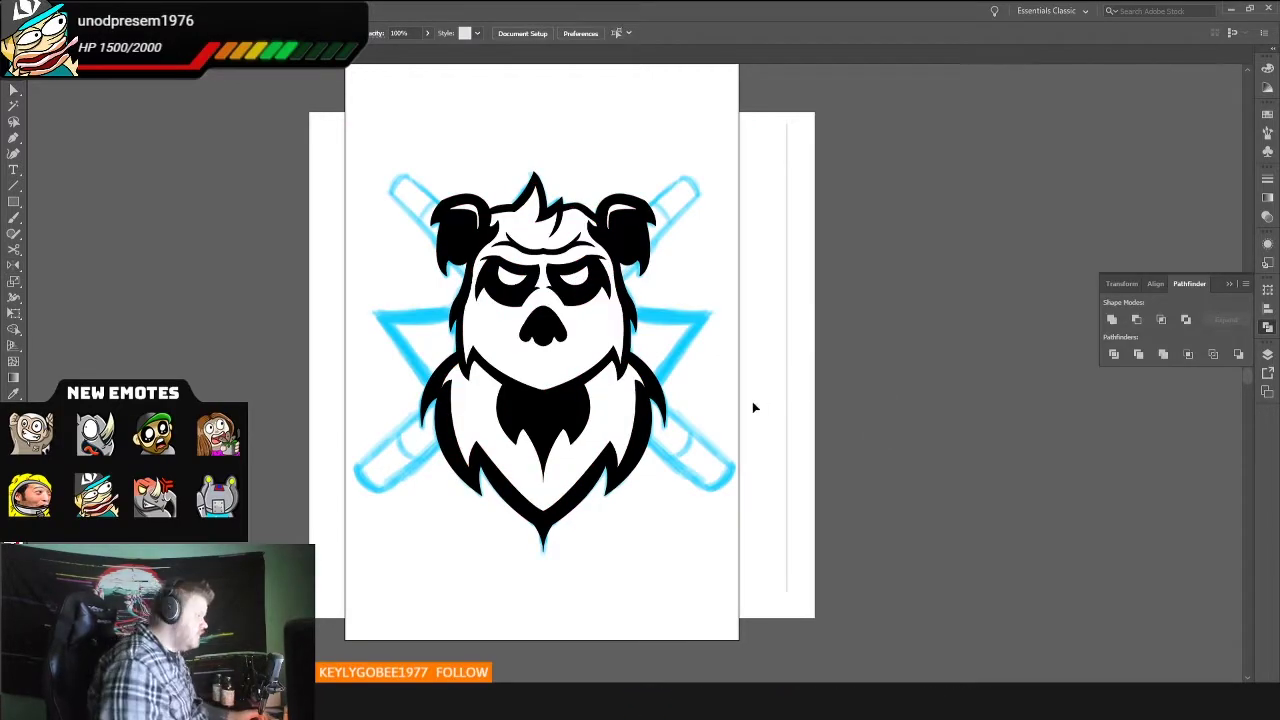
pyautogui.hotkey('ctrl', 'z')
pyautogui.click(110, 10)
pyautogui.click(170, 209)
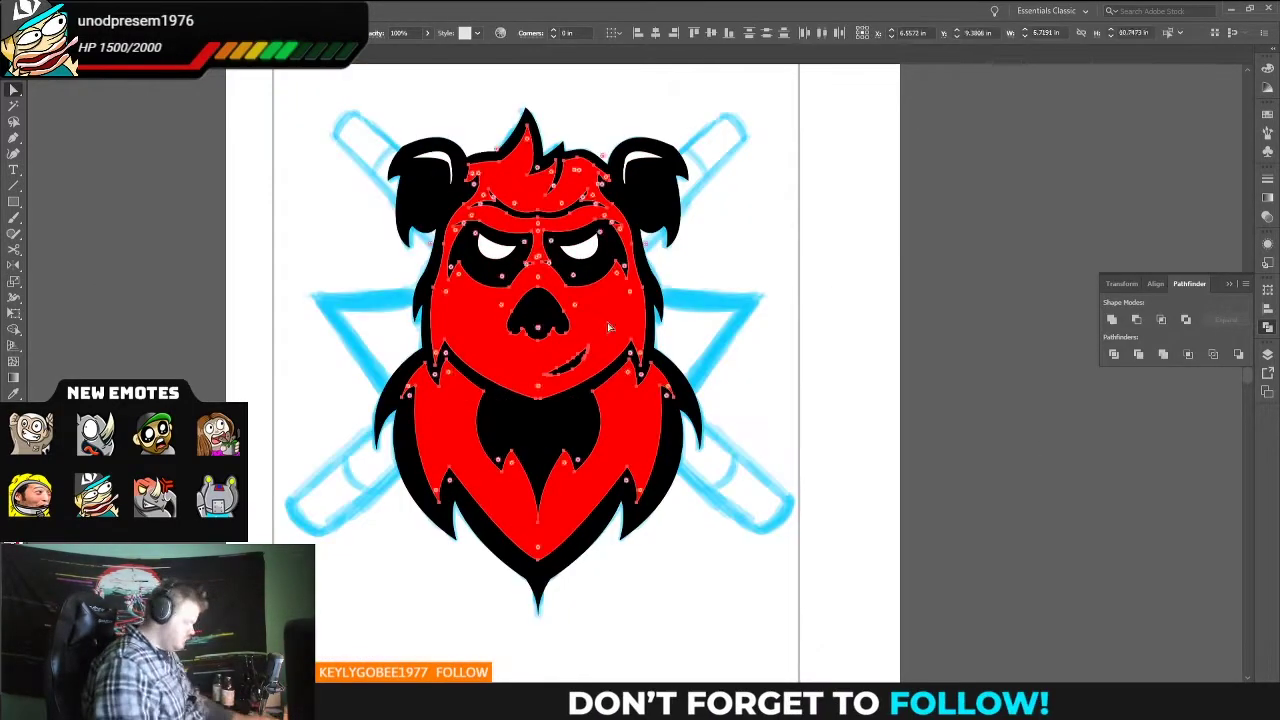
pyautogui.hotkey('ctrl', 'z')
pyautogui.keyDown('alt'); pyautogui.scroll(-3, 757, 334); pyautogui.keyUp('alt')
pyautogui.keyDown('alt'); pyautogui.scroll(3, 700, 300); pyautogui.keyUp('alt')
pyautogui.keyDown('alt'); pyautogui.scroll(2, 660, 300); pyautogui.keyUp('alt')
# Step: Close the triangle outline and give it a black stroke
pyautogui.press('p')
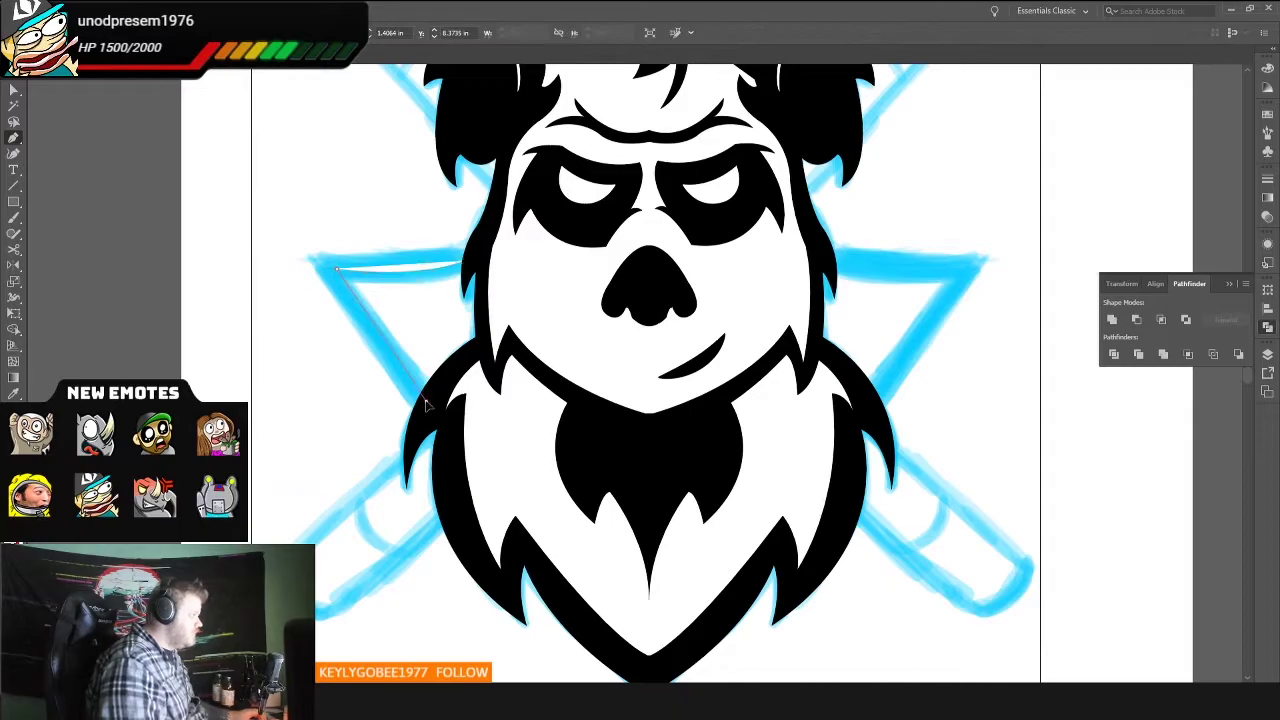
pyautogui.click(426, 405)
pyautogui.click(337, 268)
pyautogui.press('Return')
pyautogui.hotkey('ctrl', 'F10')
pyautogui.press('v')
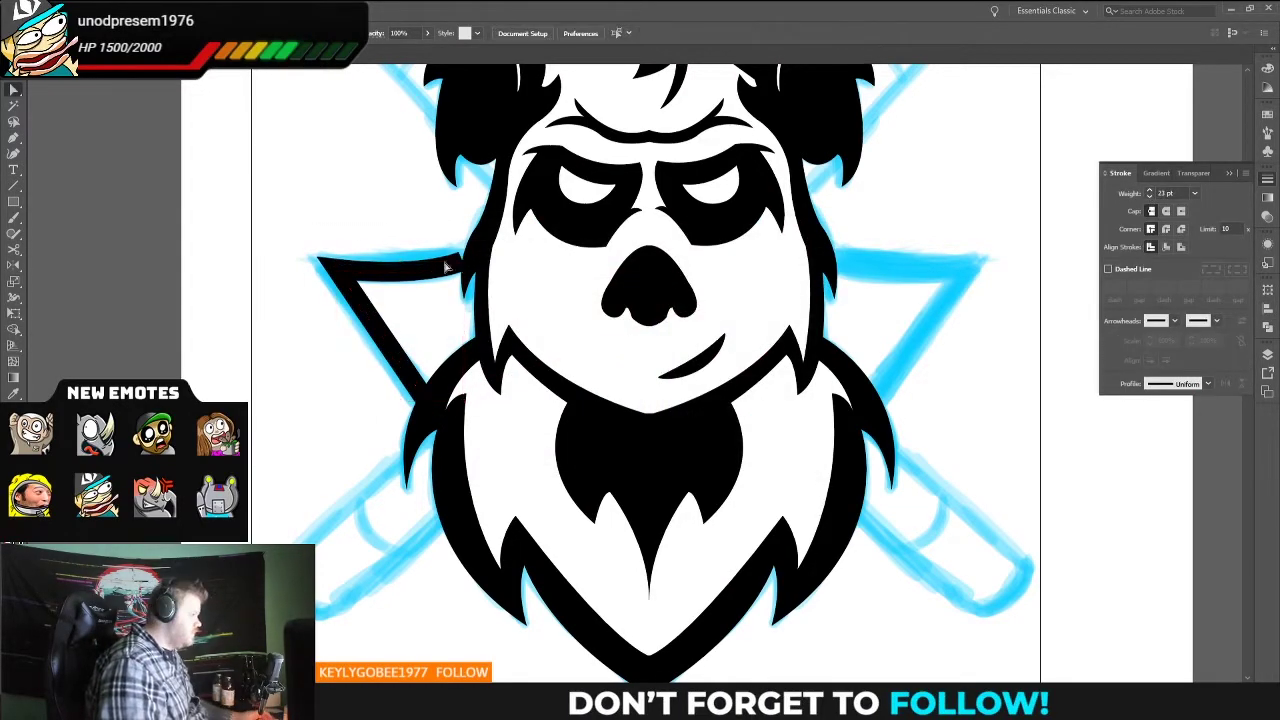
# Step: Reflect a copy of the triangle onto the right side and add a new layer
pyautogui.rightClick(408, 277)
pyautogui.moveTo(440, 300); pyautogui.dragTo(919, 326)
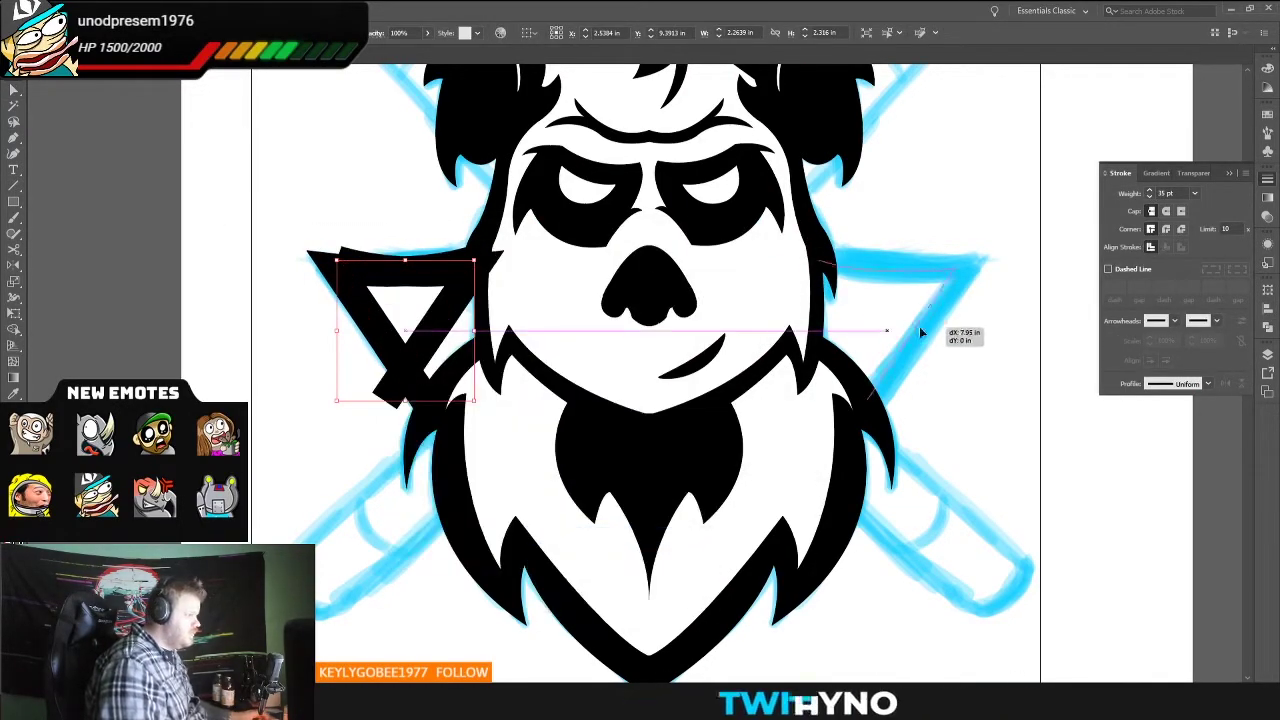
pyautogui.hotkey('ctrl', '0')
pyautogui.press('F7')
pyautogui.click(1215, 474)
# Step: Draw the first bamboo bat outline as a 19 pt black stroke on the new layer
pyautogui.press('p')
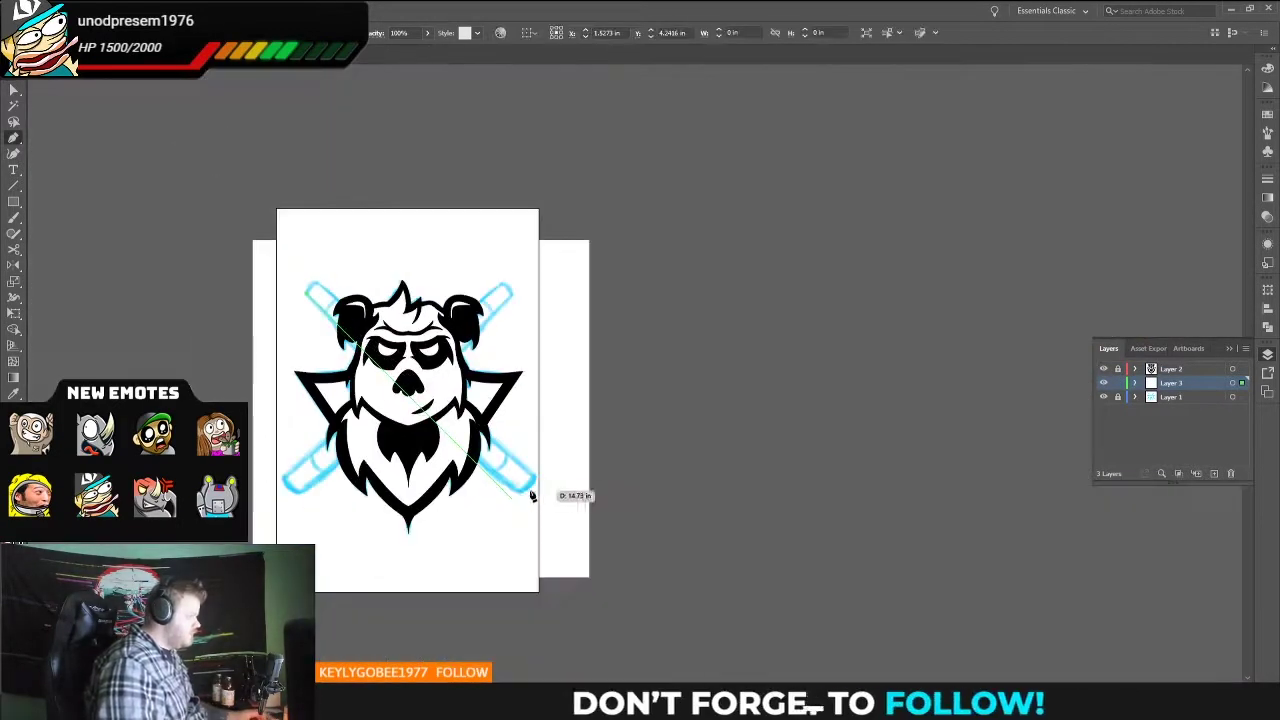
pyautogui.click(517, 503)
pyautogui.click(1267, 180)
pyautogui.click(307, 290)
pyautogui.scroll(2, 499, 496)
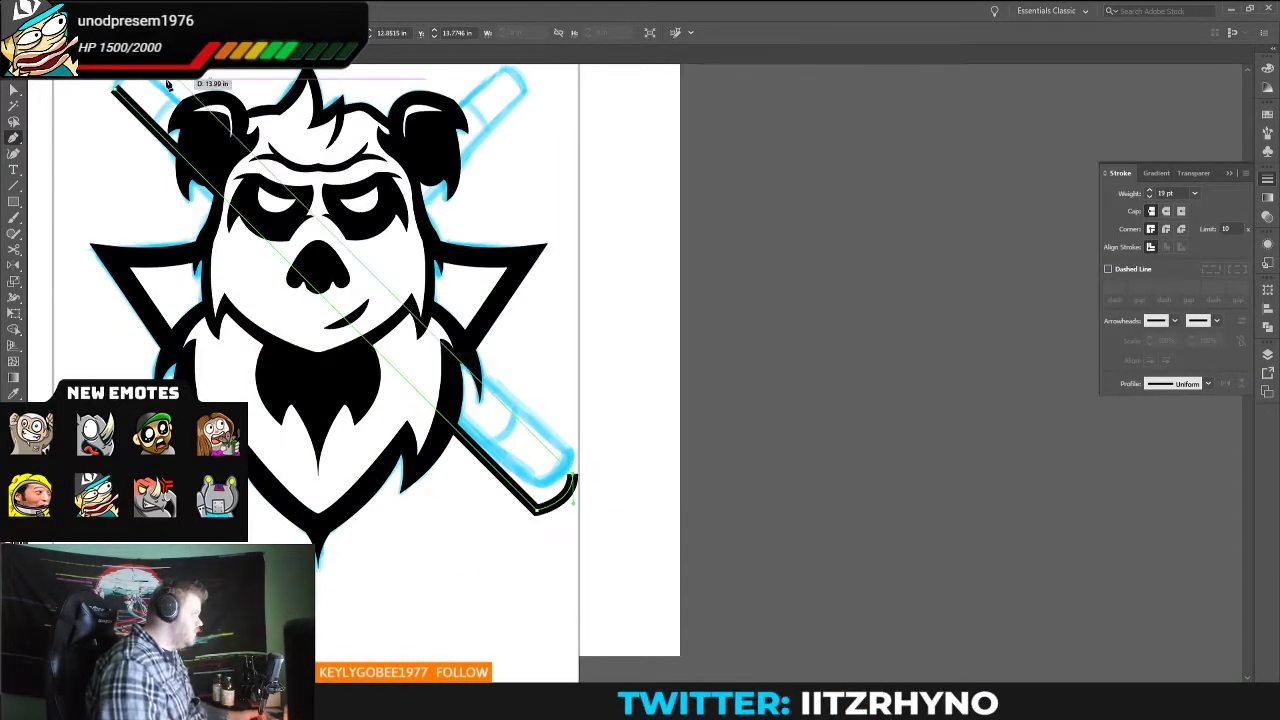
pyautogui.moveTo(168, 84); pyautogui.dragTo(238, 177)
# Step: Reflect a copy of the bat so the two bats cross behind the head
pyautogui.rightClick(561, 357)
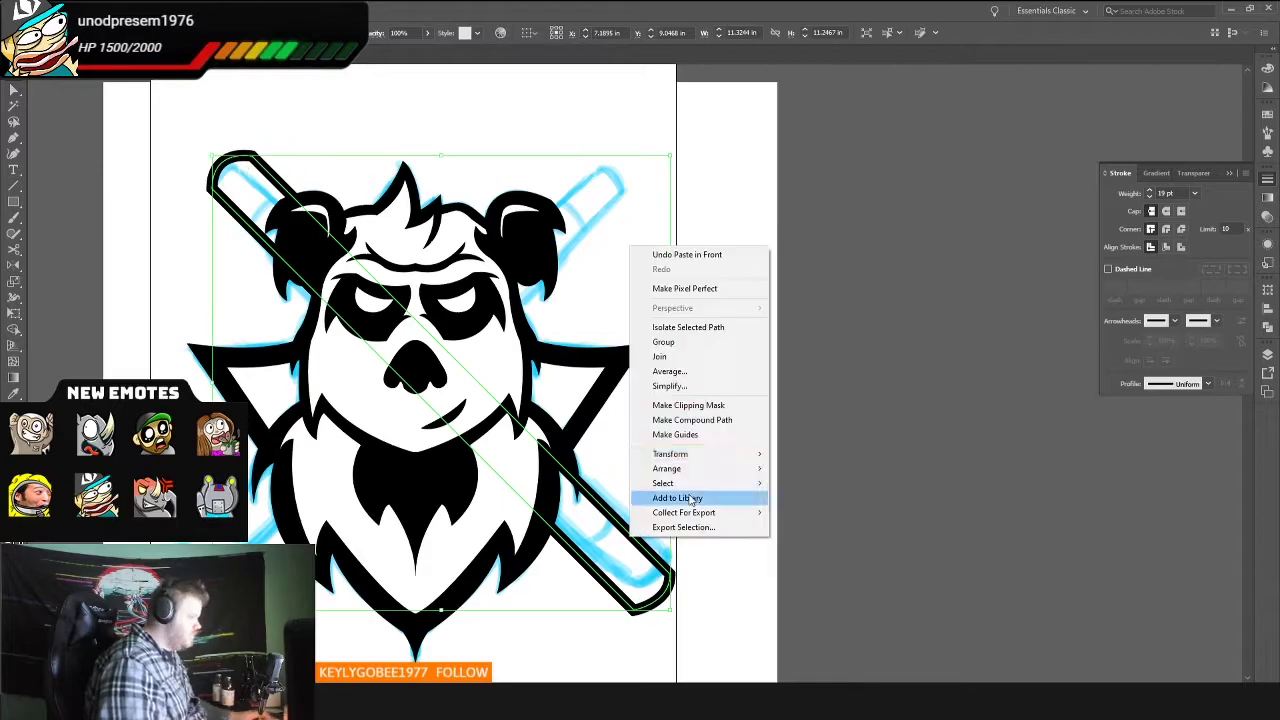
pyautogui.click(694, 500)
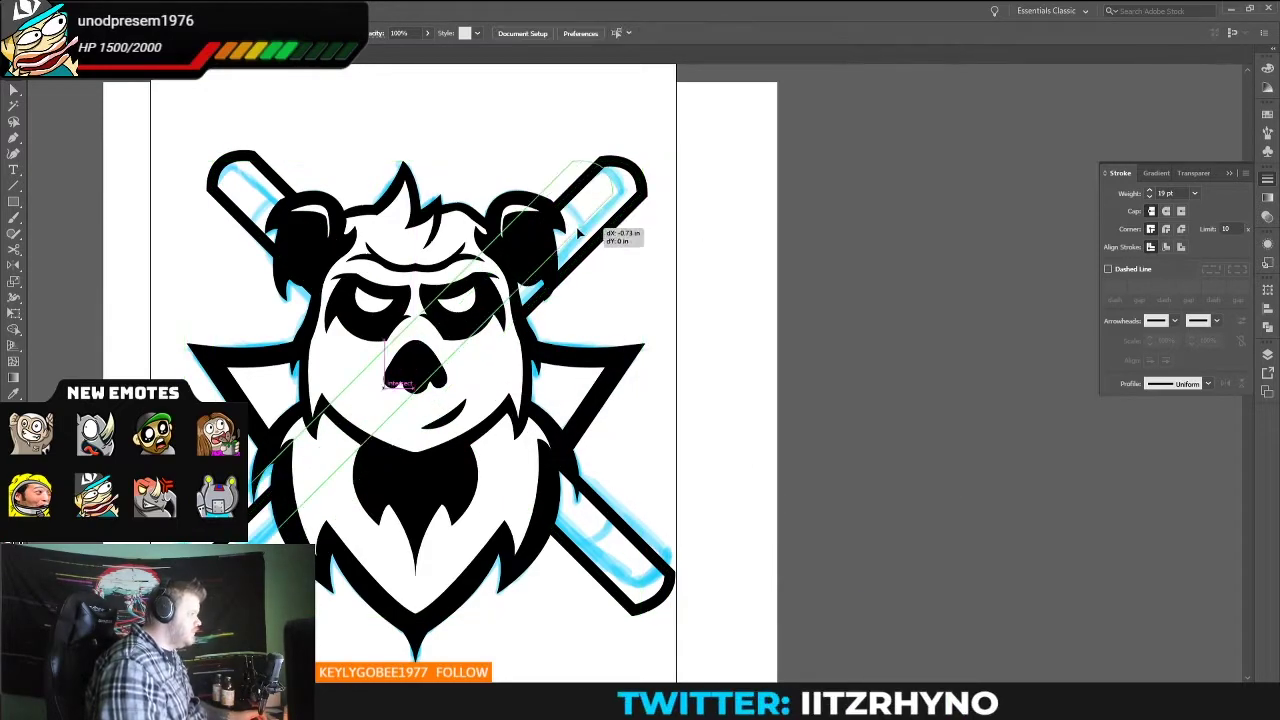
pyautogui.moveTo(613, 232); pyautogui.dragTo(604, 232)
pyautogui.click(686, 263)
pyautogui.scroll(3, 686, 263)
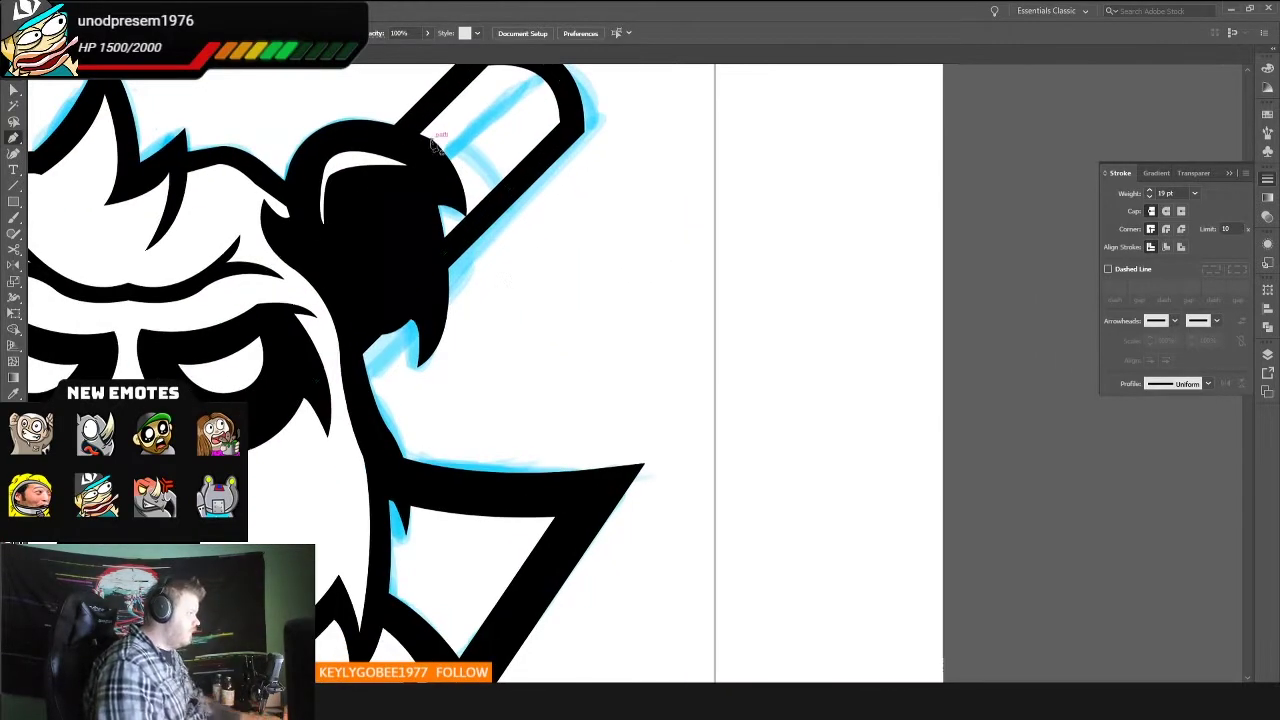
# Step: Reflect the bat end and move the mirrored copy into place
pyautogui.press('p')
pyautogui.scroll(2, 600, 277)
pyautogui.scroll(-5, 472, 378)
pyautogui.scroll(-3, 737, 171)
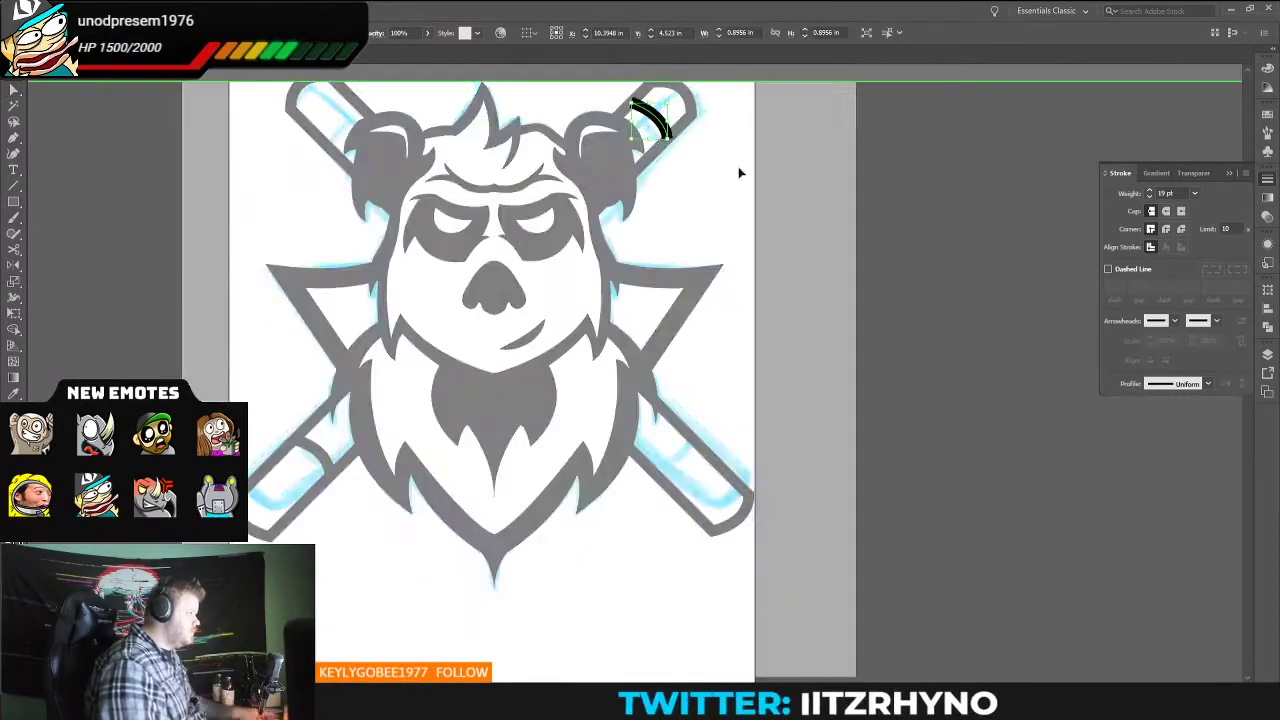
pyautogui.rightClick(337, 168)
pyautogui.moveTo(630, 455); pyautogui.dragTo(673, 455)
pyautogui.scroll(-3, 673, 455)
# Step: Select the logo artwork, then add new layers for the colour fills
pyautogui.hotkey('ctrl', '0')
pyautogui.press('F7')
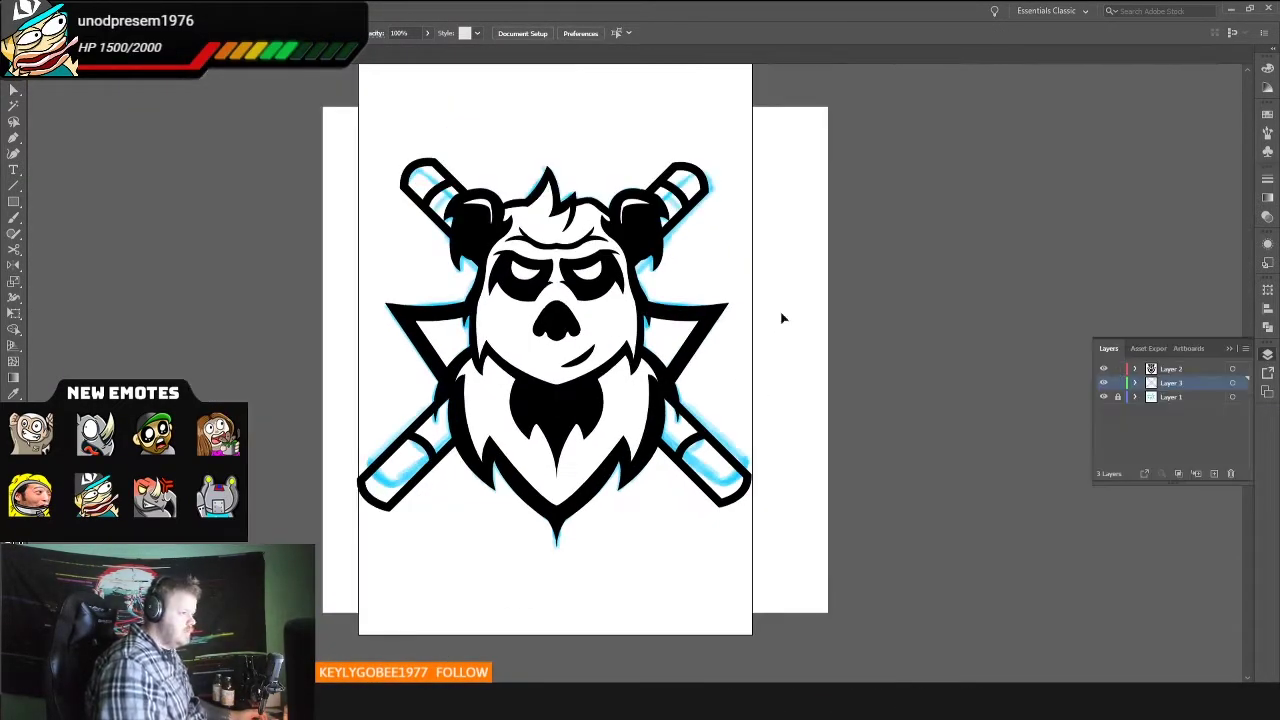
pyautogui.hotkey('ctrl', 'a')
pyautogui.click(115, 10)
pyautogui.press('Escape')
pyautogui.scroll(3, 640, 335)
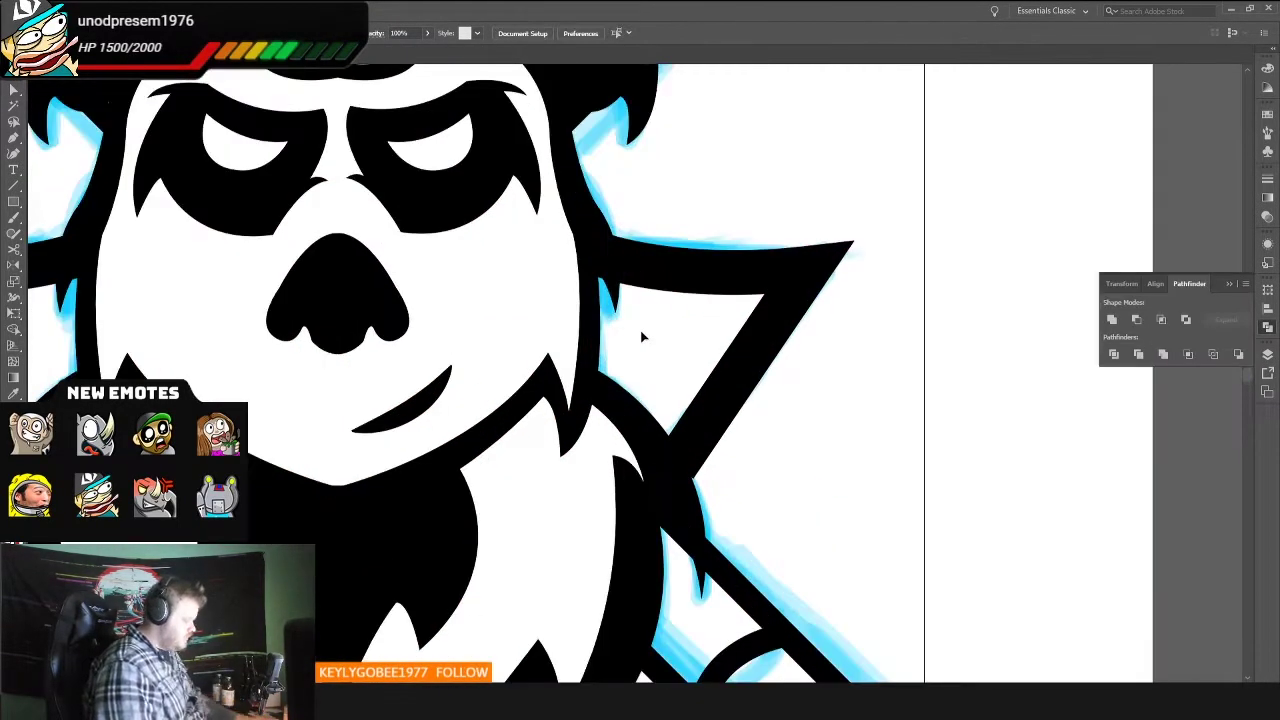
pyautogui.scroll(-3, 640, 335)
pyautogui.click(872, 413)
pyautogui.hotkey('ctrl', 'l')
pyautogui.hotkey('ctrl', 'l')
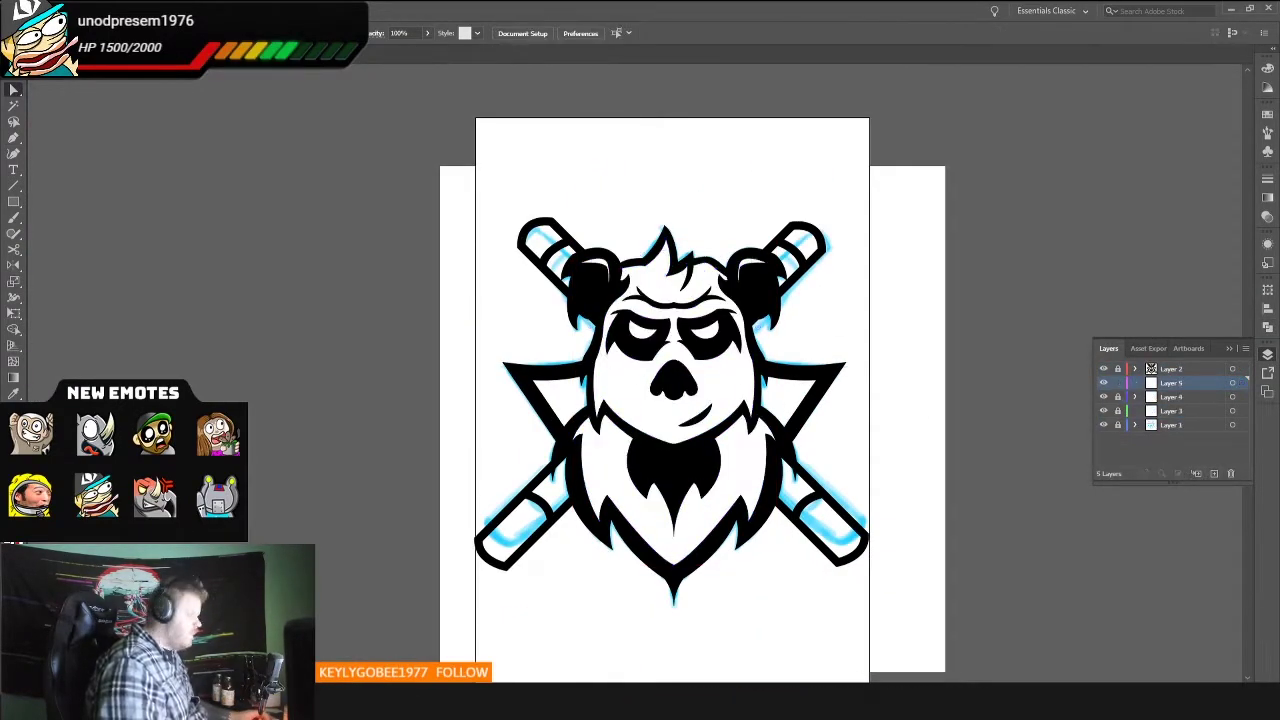
pyautogui.scroll(5, 786, 440)
# Step: Fill the right triangle wing with a green from a 'Green' Adobe Color theme search and mirror it left
pyautogui.moveTo(786, 440); pyautogui.dragTo(646, 390)
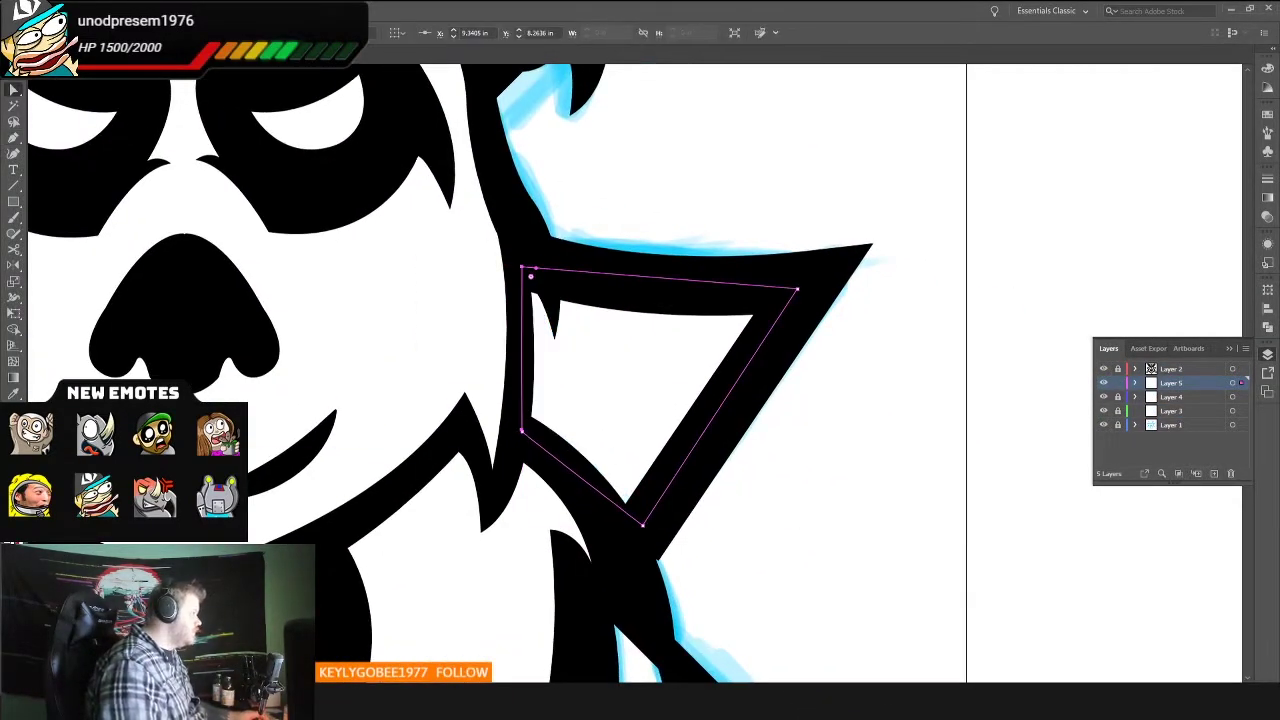
pyautogui.click(305, 10)
pyautogui.click(354, 266)
pyautogui.click(119, 126)
pyautogui.click(97, 151)
pyautogui.write('Green')
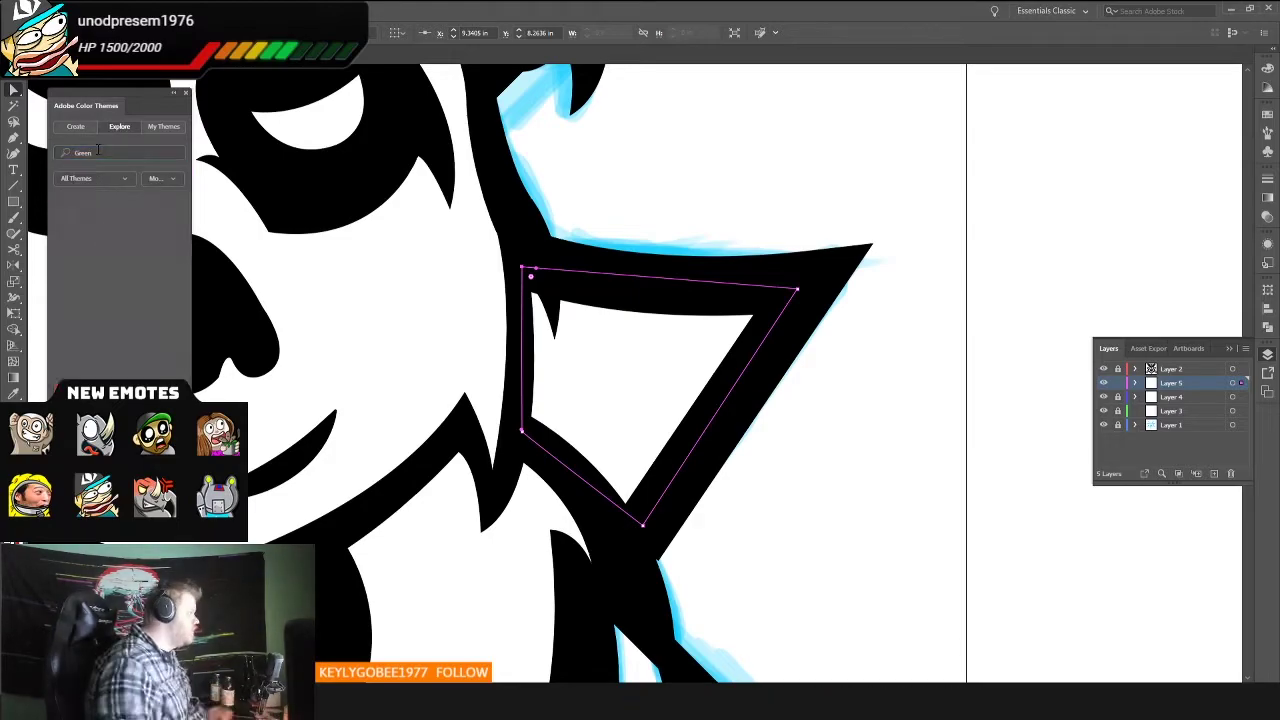
pyautogui.press('Return')
pyautogui.click(120, 259)
pyautogui.hotkey('ctrl', '0')
pyautogui.rightClick(768, 385)
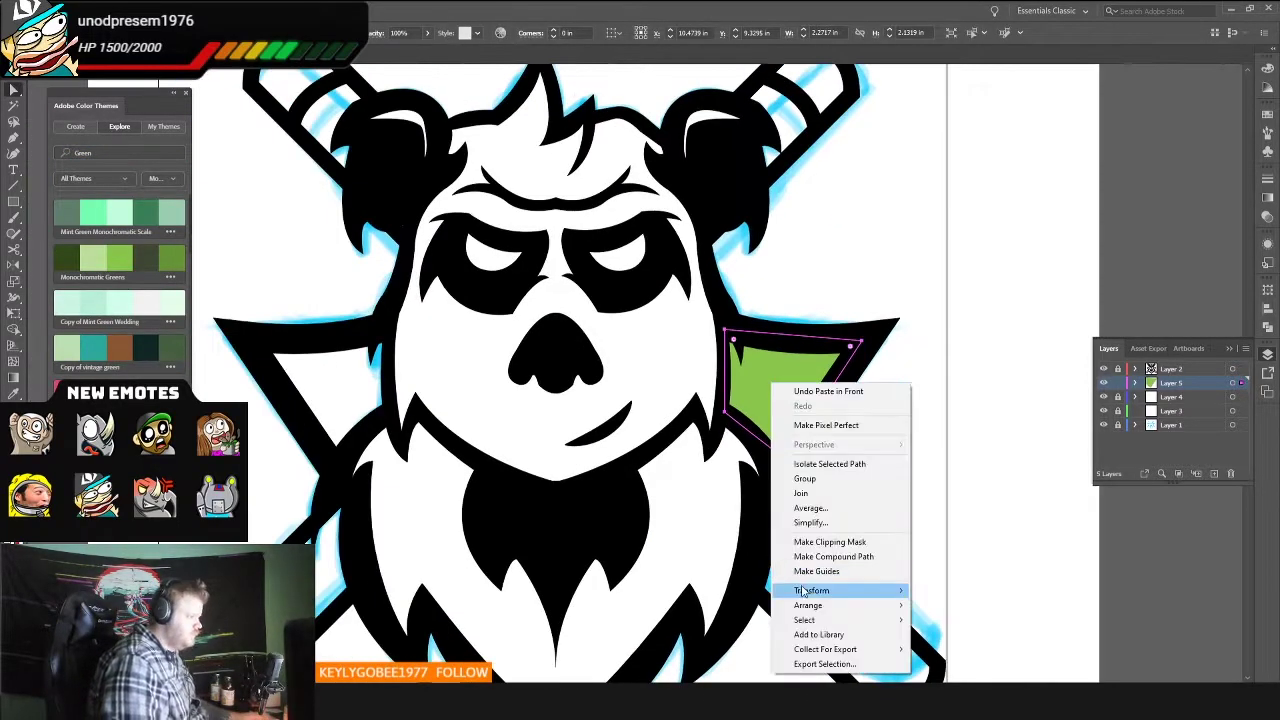
pyautogui.click(800, 585)
# Step: Trace a green fill inside the lower-left bat and mirror it onto the other bat
pyautogui.hotkey('ctrl', '+')
pyautogui.press('p')
pyautogui.click(382, 505)
pyautogui.moveTo(440, 550); pyautogui.dragTo(475, 546)
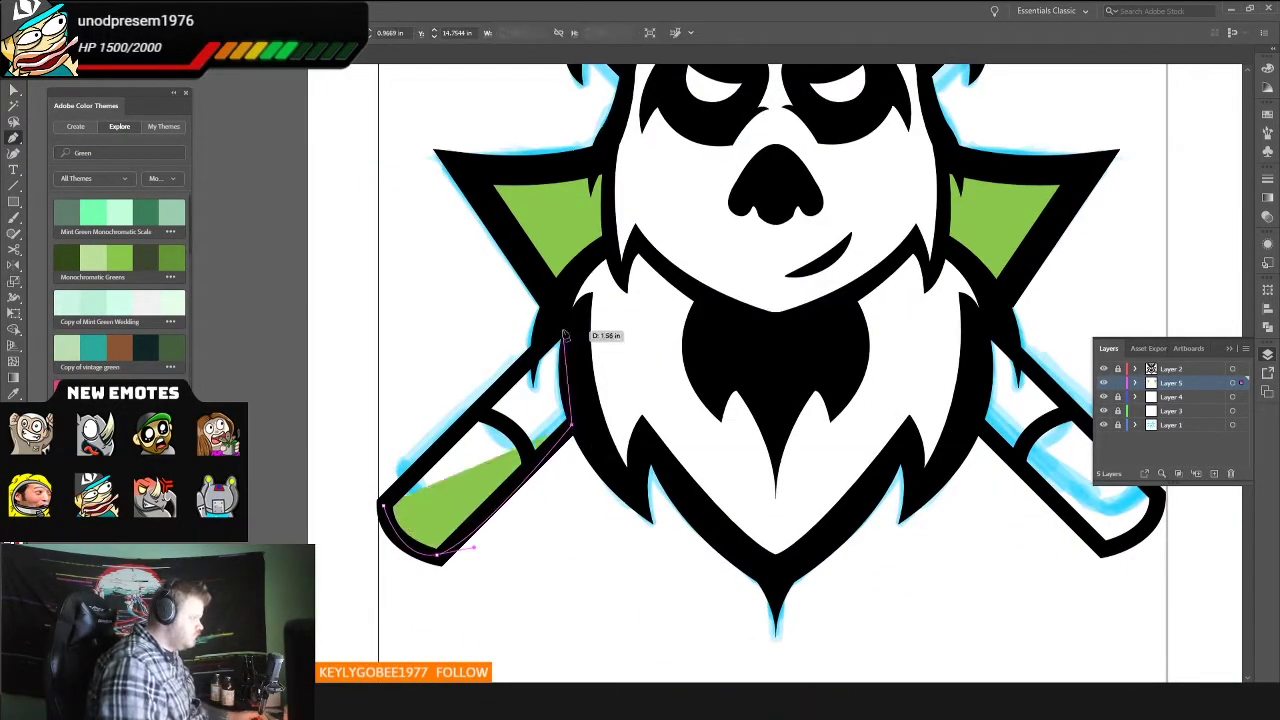
pyautogui.click(648, 647)
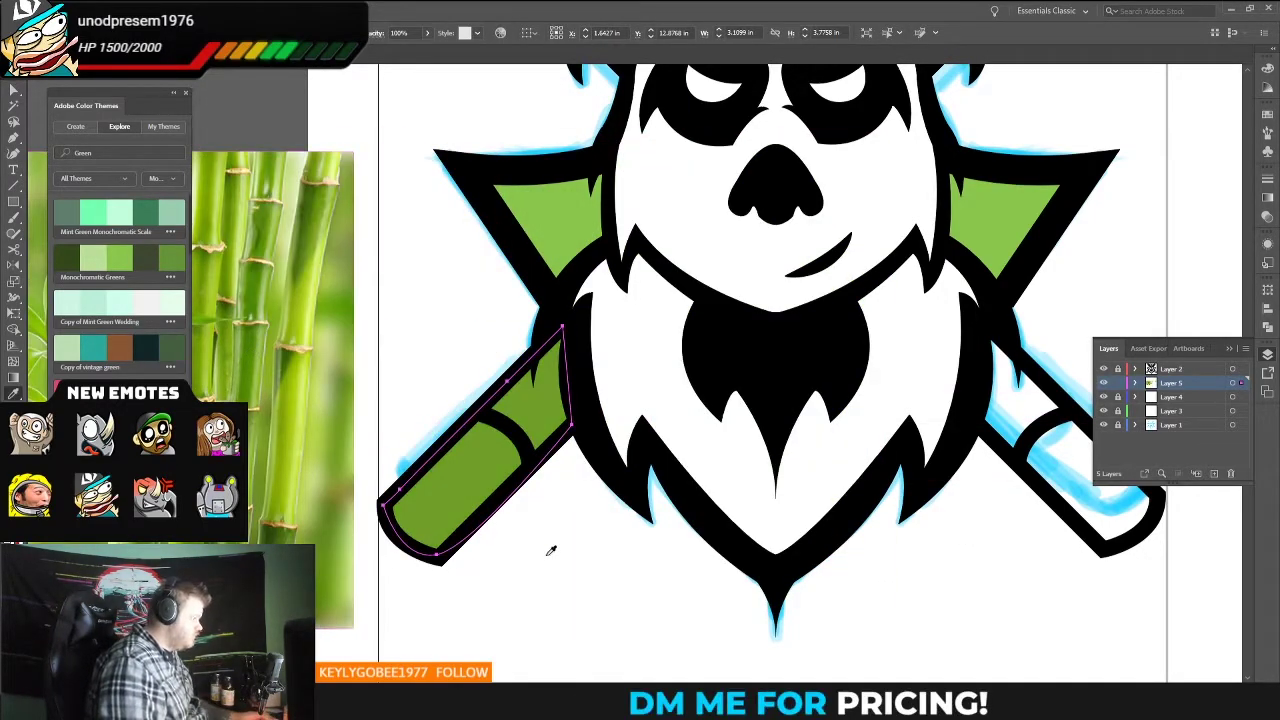
pyautogui.rightClick(466, 477)
pyautogui.click(676, 443)
# Step: Start the green shading shape with anchors up the panda's right cheek
pyautogui.hotkey('ctrl', '0')
pyautogui.scroll(3, 803, 178)
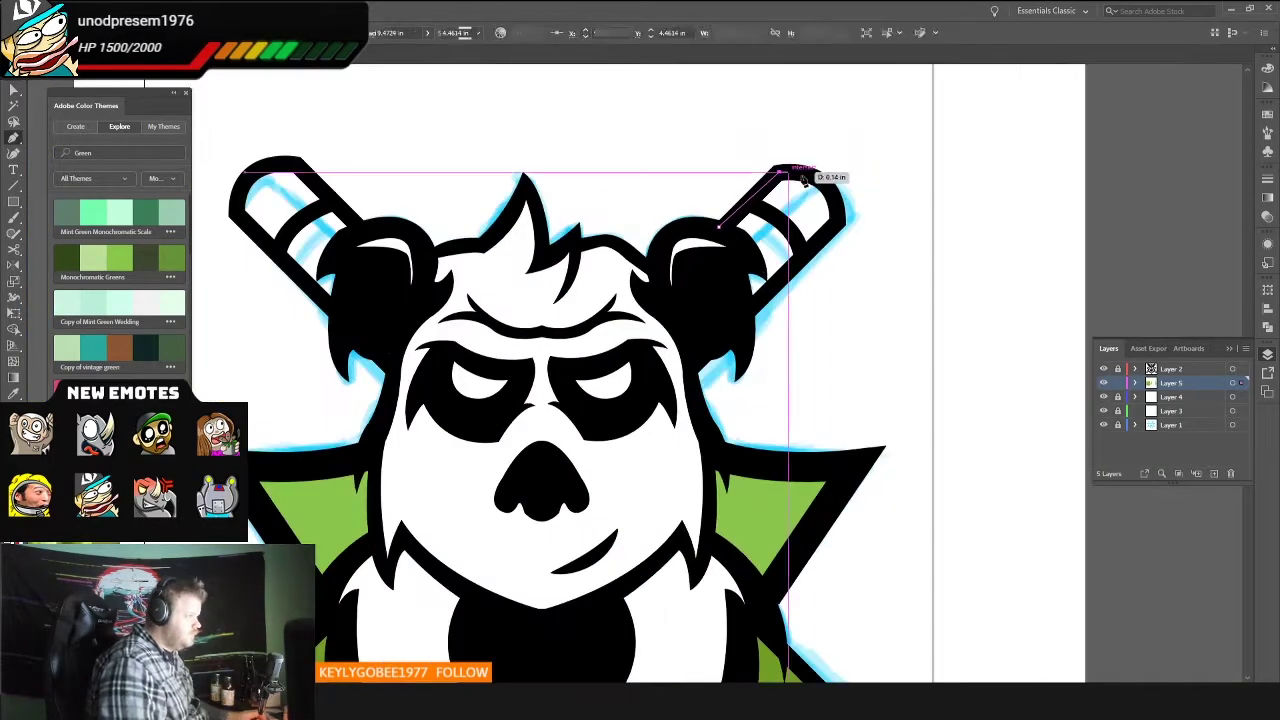
pyautogui.scroll(-5, 424, 283)
pyautogui.scroll(5, 548, 425)
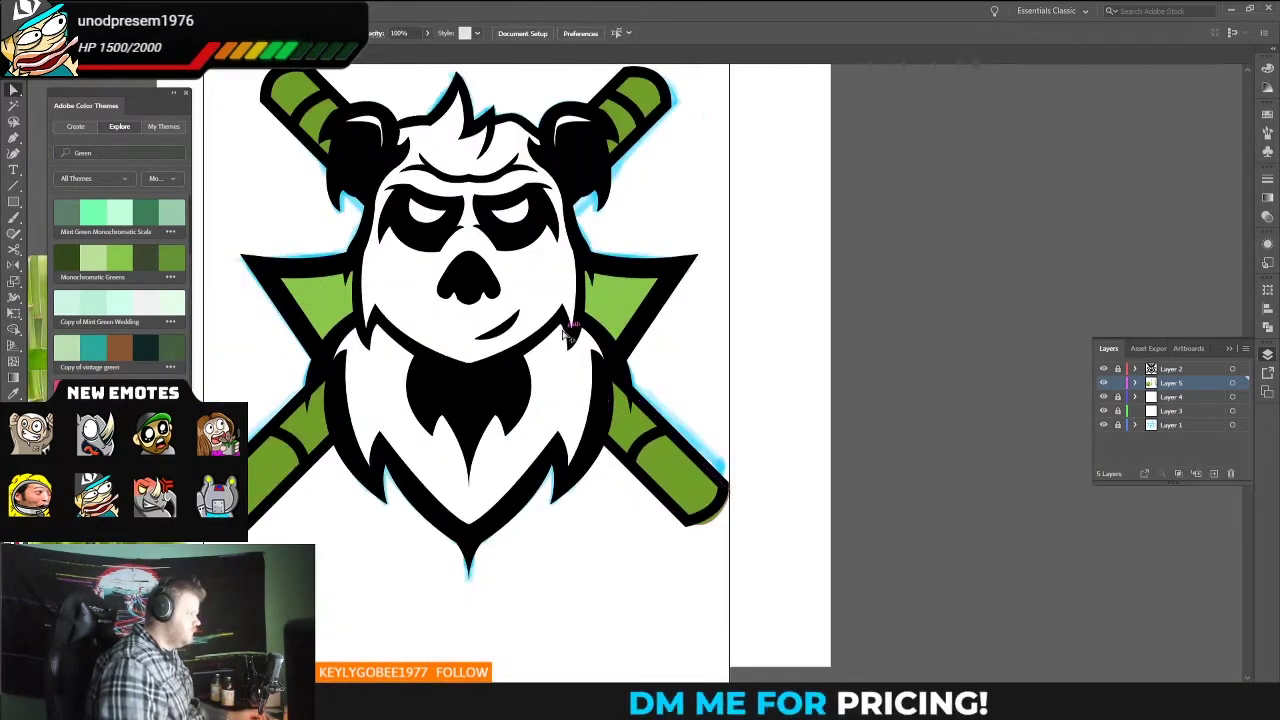
pyautogui.scroll(-5, 548, 425)
pyautogui.scroll(3, 557, 488)
pyautogui.scroll(2, 689, 326)
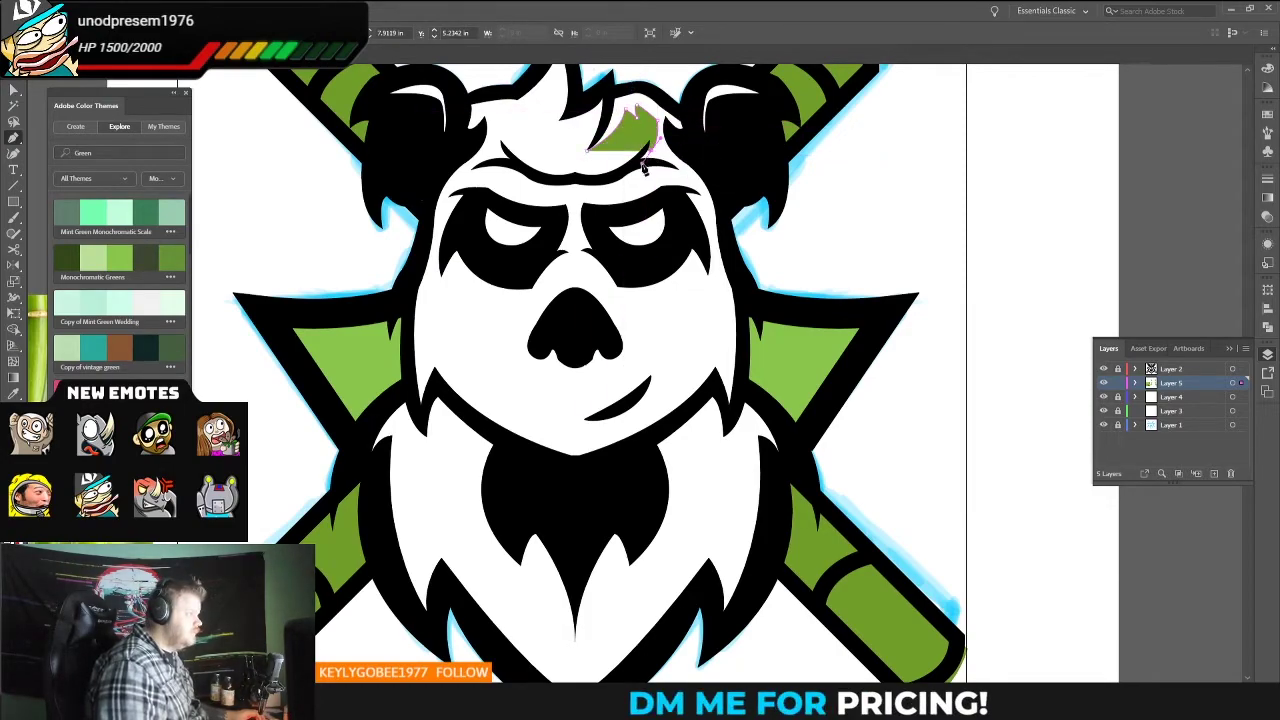
pyautogui.scroll(2, 576, 198)
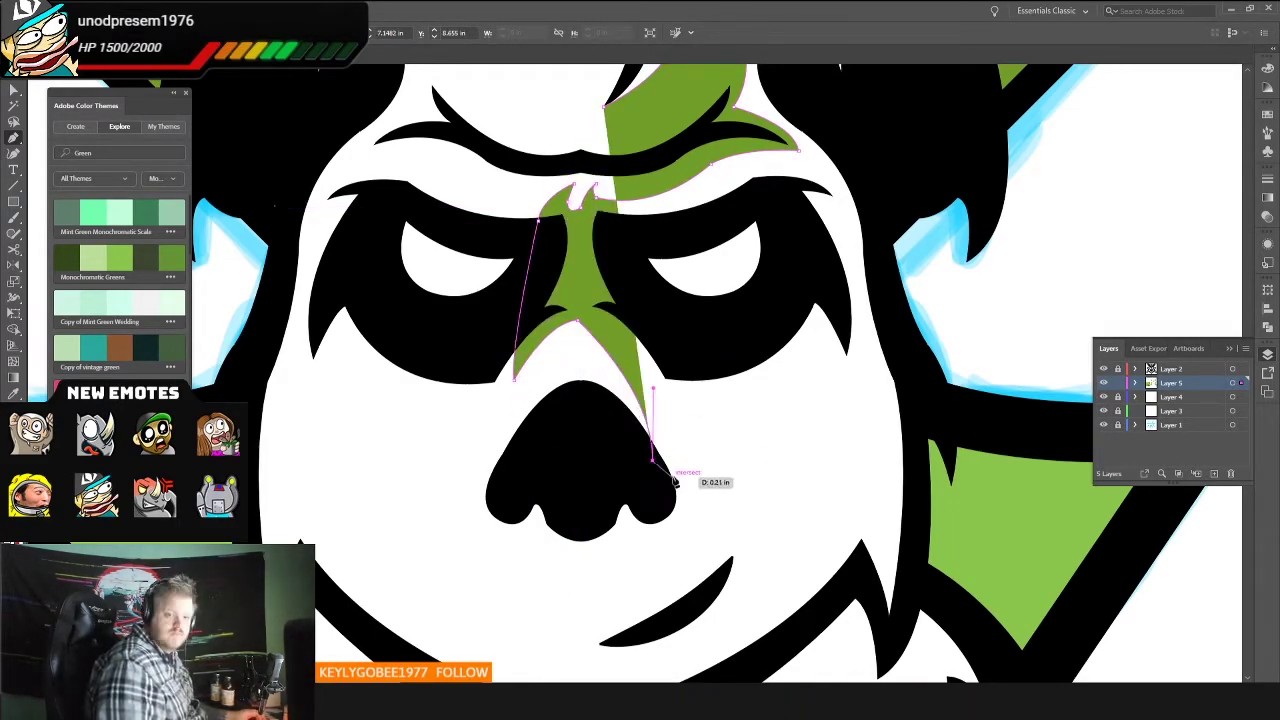
pyautogui.scroll(-3, 701, 508)
pyautogui.click(757, 449)
pyautogui.click(914, 271)
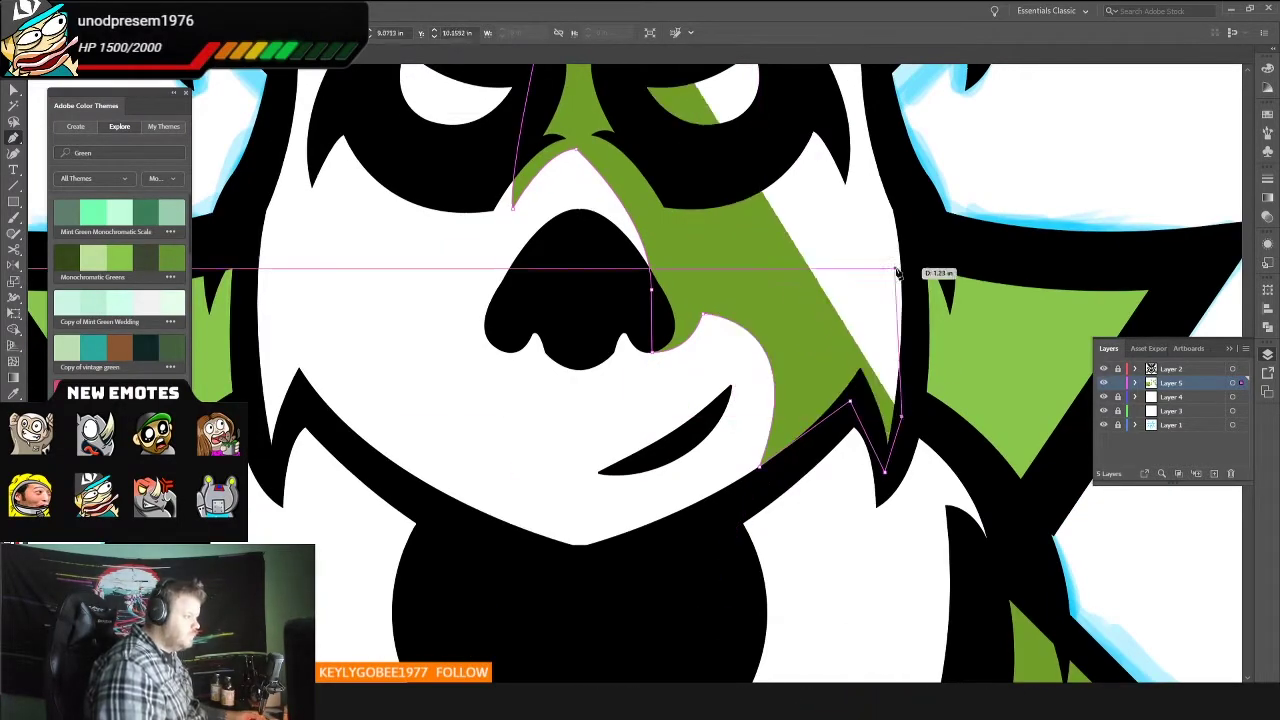
pyautogui.scroll(5, 914, 271)
pyautogui.click(790, 222)
# Step: Trace the shading shape over the brow and close it down the face
pyautogui.click(808, 160)
pyautogui.click(741, 125)
pyautogui.click(690, 113)
pyautogui.click(662, 125)
pyautogui.click(643, 200)
pyautogui.click(614, 238)
# Step: Search 'gray' in Color Themes and recolour the face shading a light bluish grey
pyautogui.write('gray')
pyautogui.press('Return')
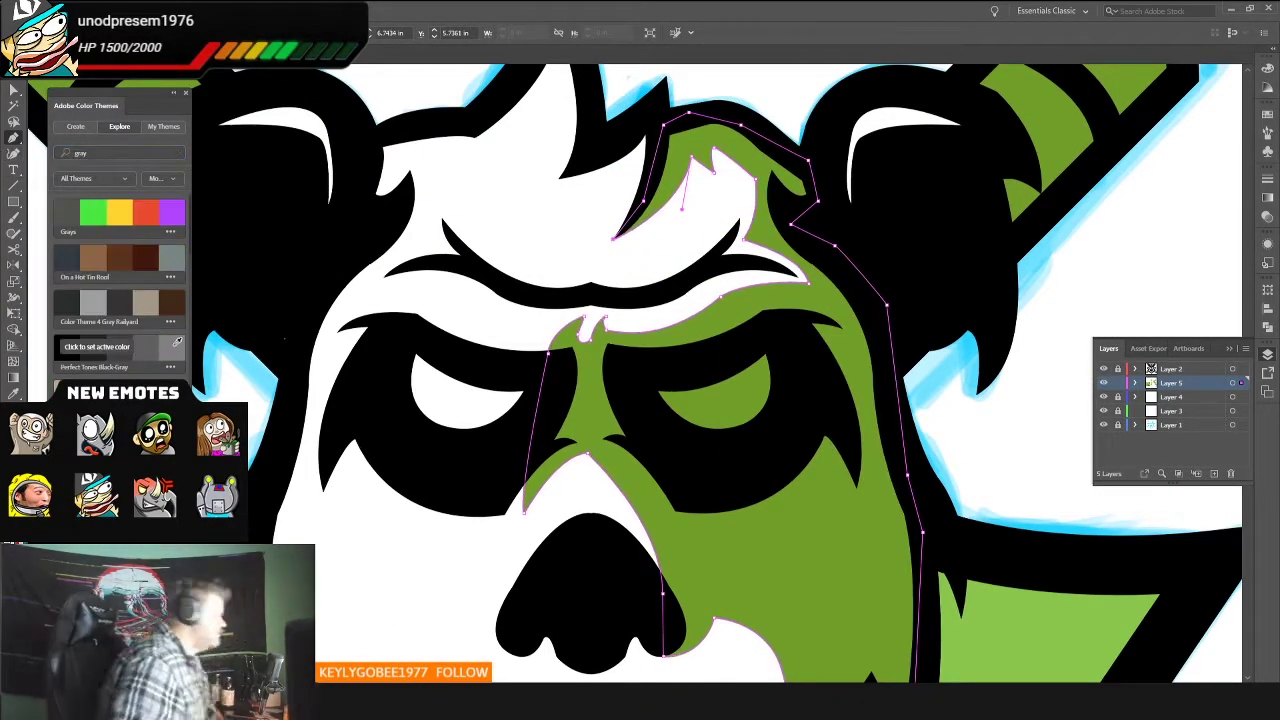
pyautogui.click(1267, 68)
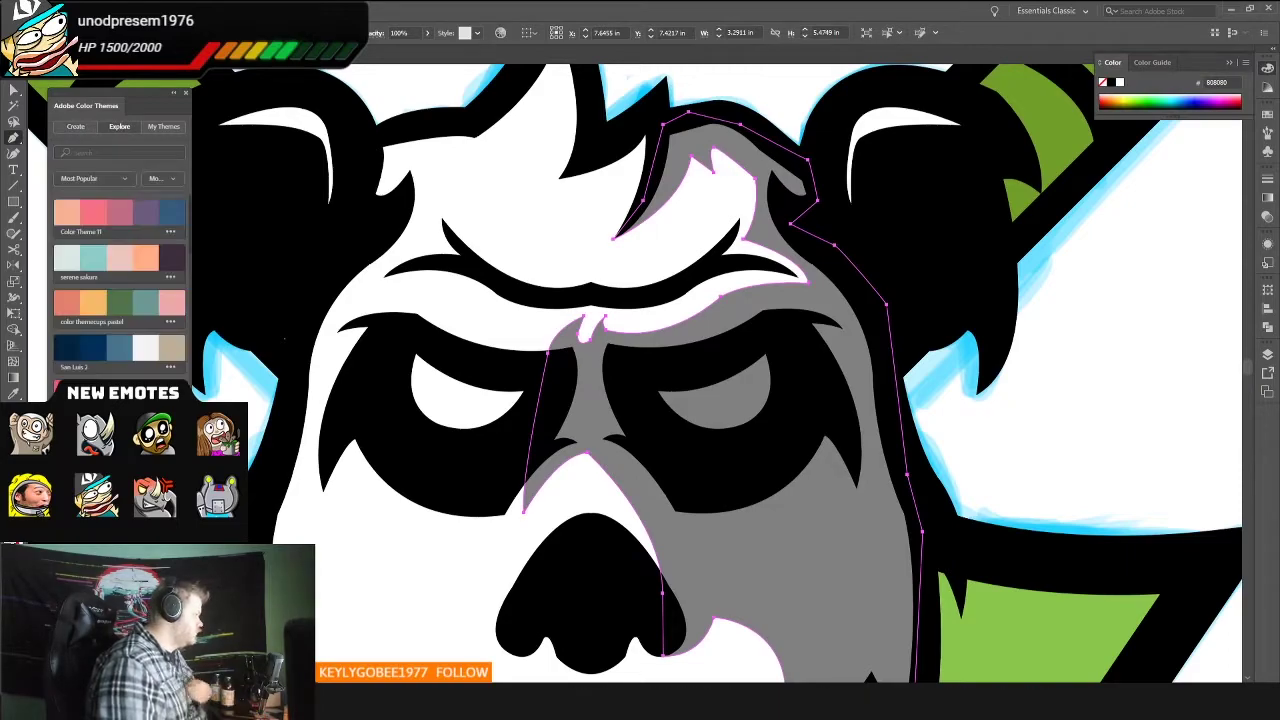
pyautogui.write('gray')
pyautogui.hotkey('ctrl', '0')
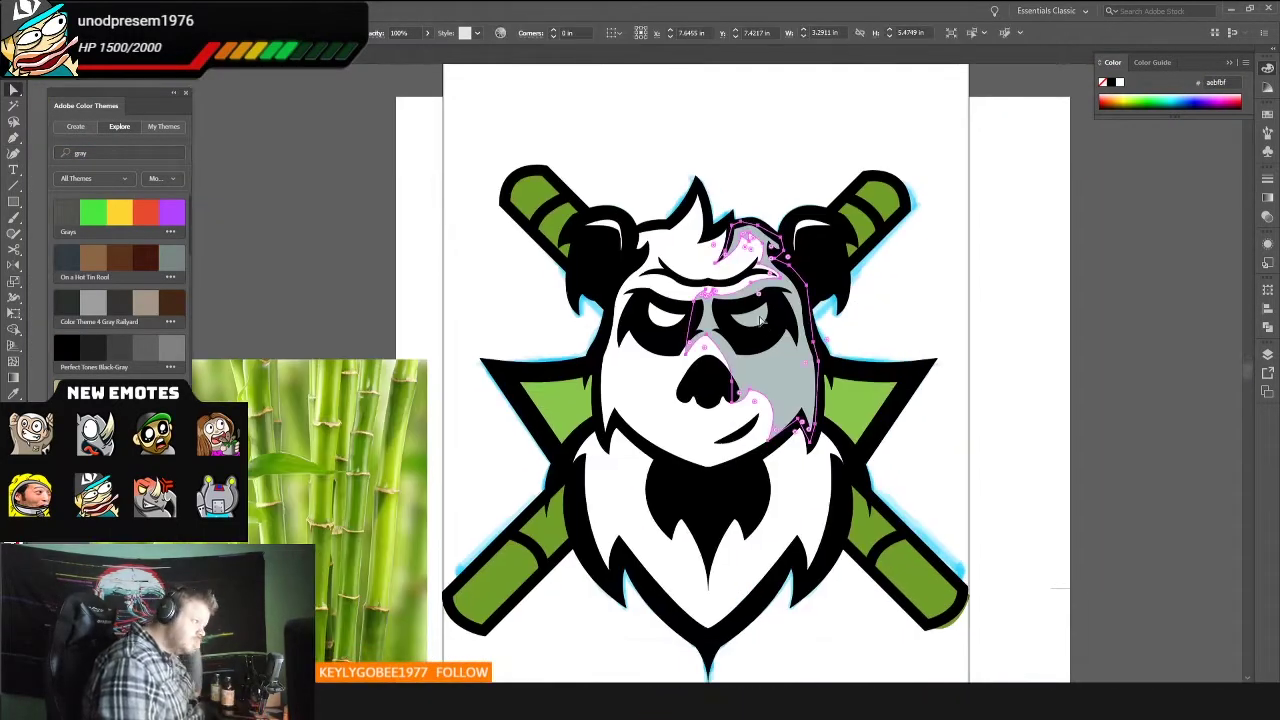
pyautogui.click(1267, 355)
pyautogui.scroll(3, 826, 408)
pyautogui.scroll(-3, 826, 408)
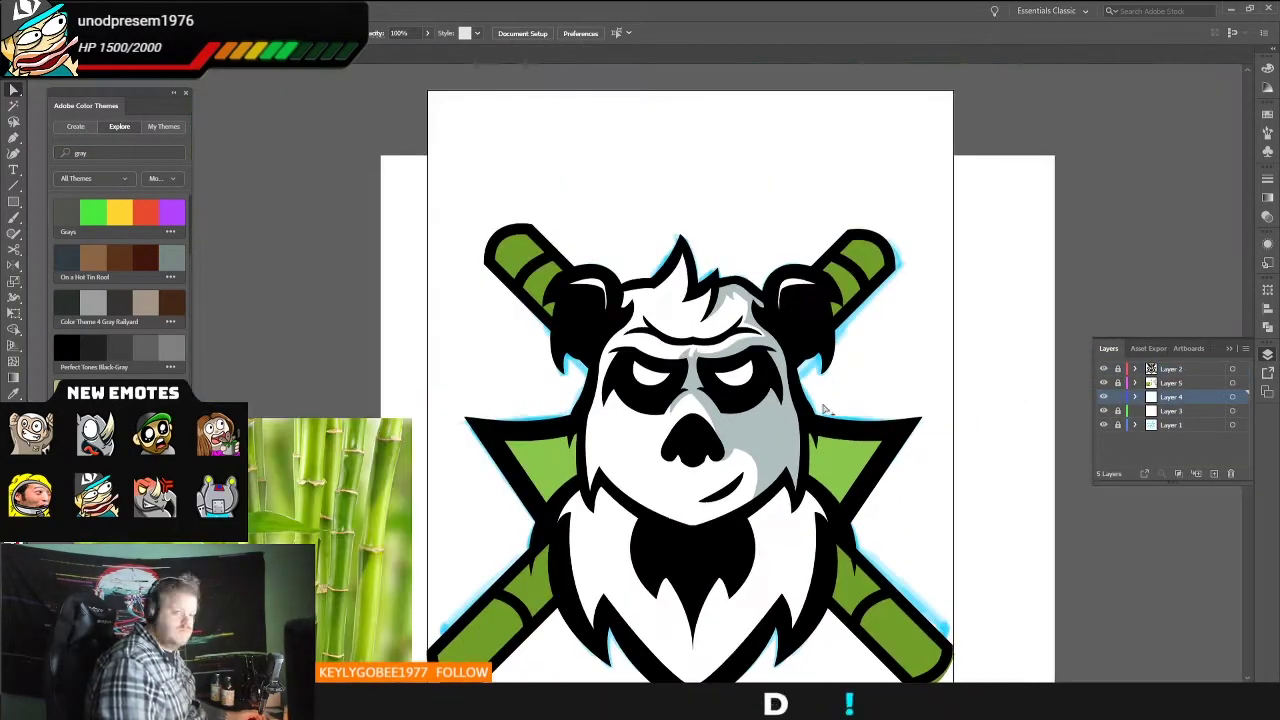
pyautogui.scroll(3, 845, 478)
pyautogui.scroll(2, 845, 478)
# Step: Draw grey shading shapes around the panda's right eye and beside its left eye with the Pen tool
pyautogui.press('p')
pyautogui.click(471, 365)
pyautogui.click(477, 480)
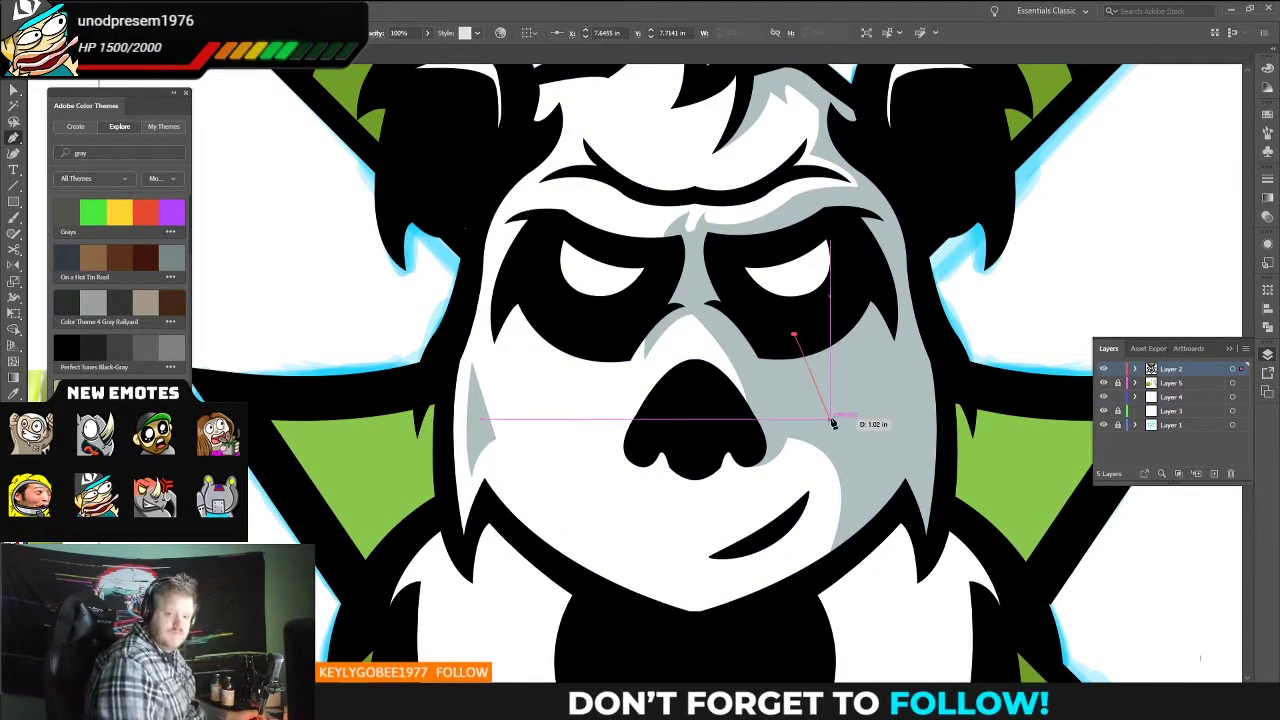
pyautogui.click(796, 338)
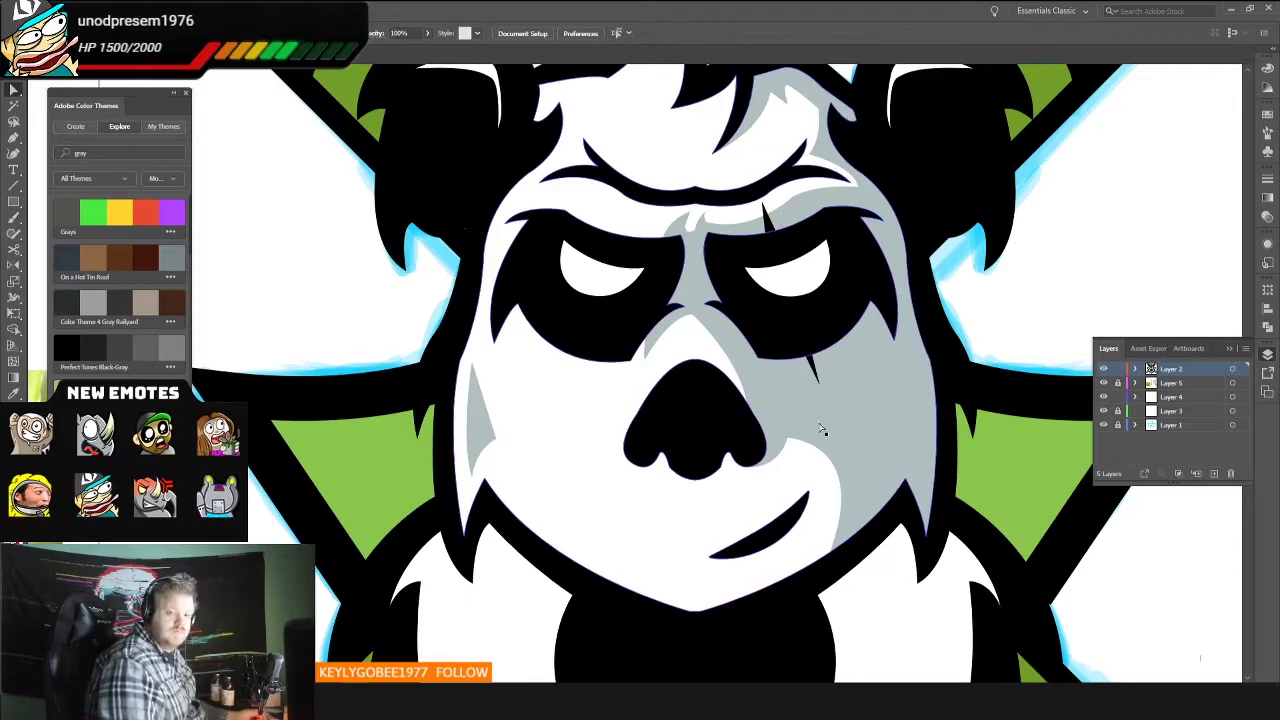
pyautogui.scroll(2, 800, 478)
pyautogui.click(432, 350)
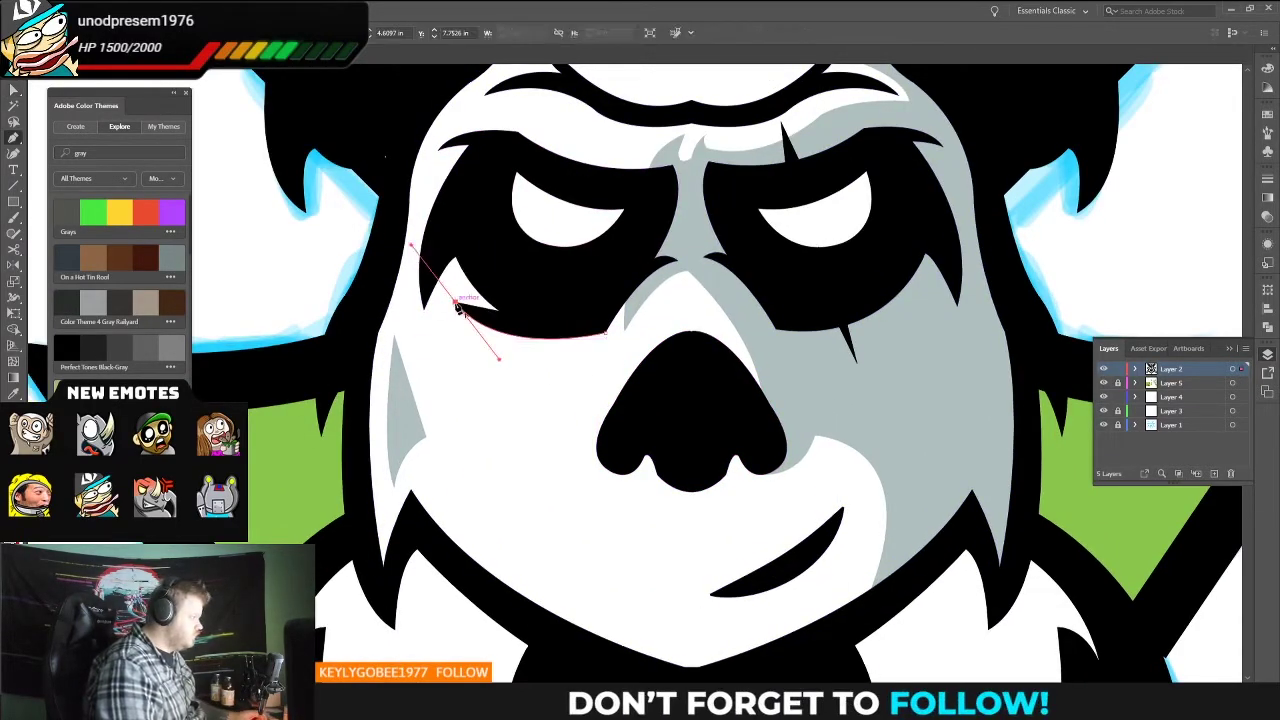
pyautogui.click(420, 295)
pyautogui.click(608, 335)
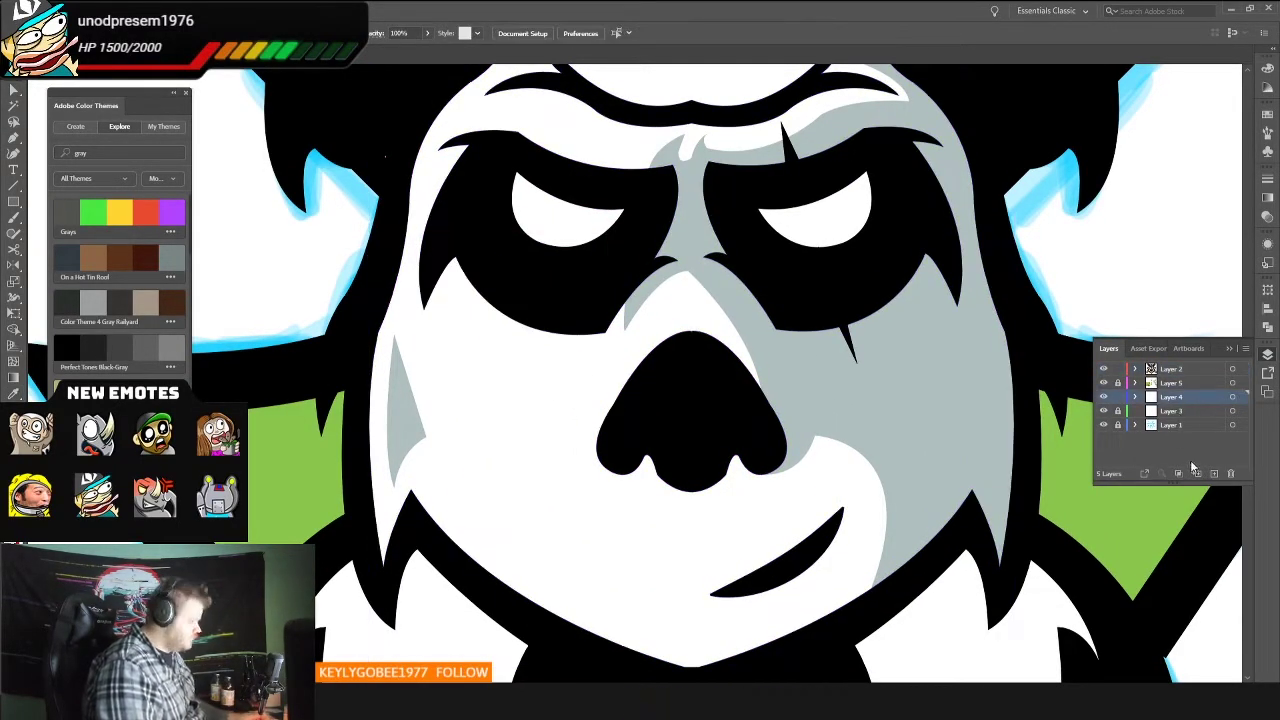
pyautogui.scroll(-4, 929, 420)
pyautogui.scroll(-1, 945, 500)
pyautogui.scroll(3, 947, 503)
# Step: Draw a curved grey shading shape on the right side of the beard along the fang
pyautogui.scroll(2, 900, 450)
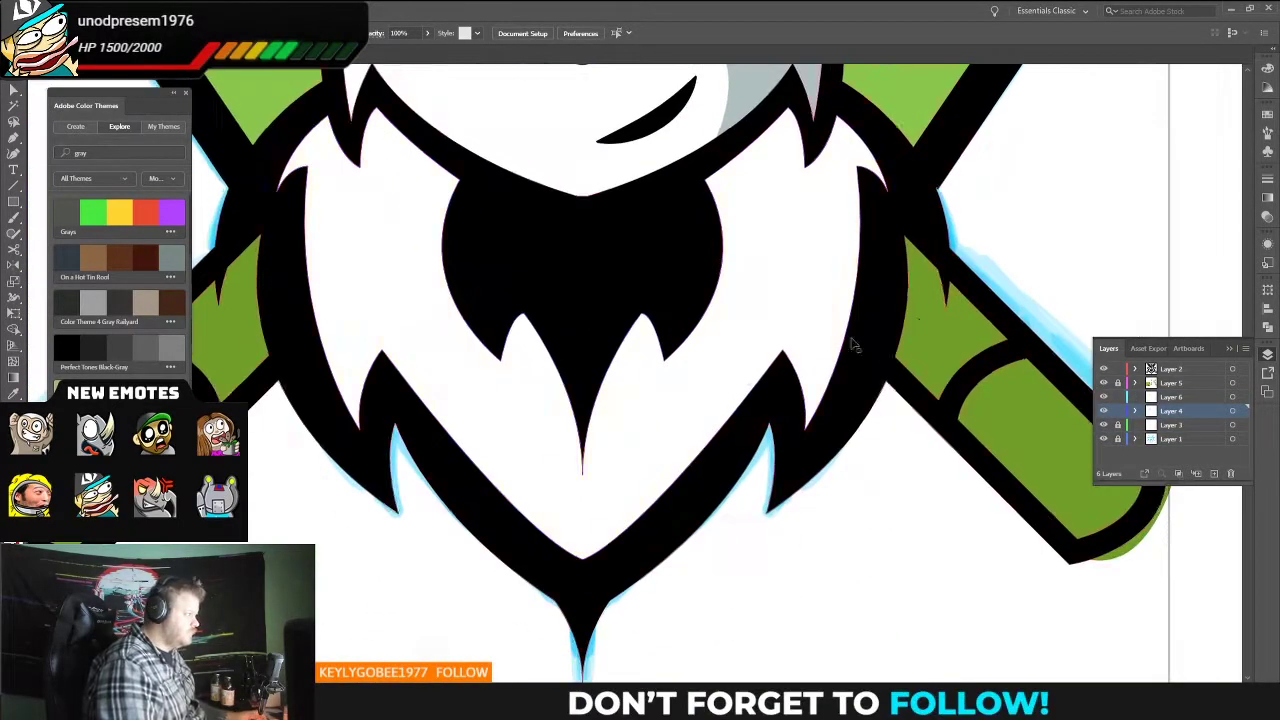
pyautogui.click(583, 548)
pyautogui.moveTo(766, 320); pyautogui.dragTo(810, 380)
pyautogui.moveTo(835, 185); pyautogui.dragTo(772, 203)
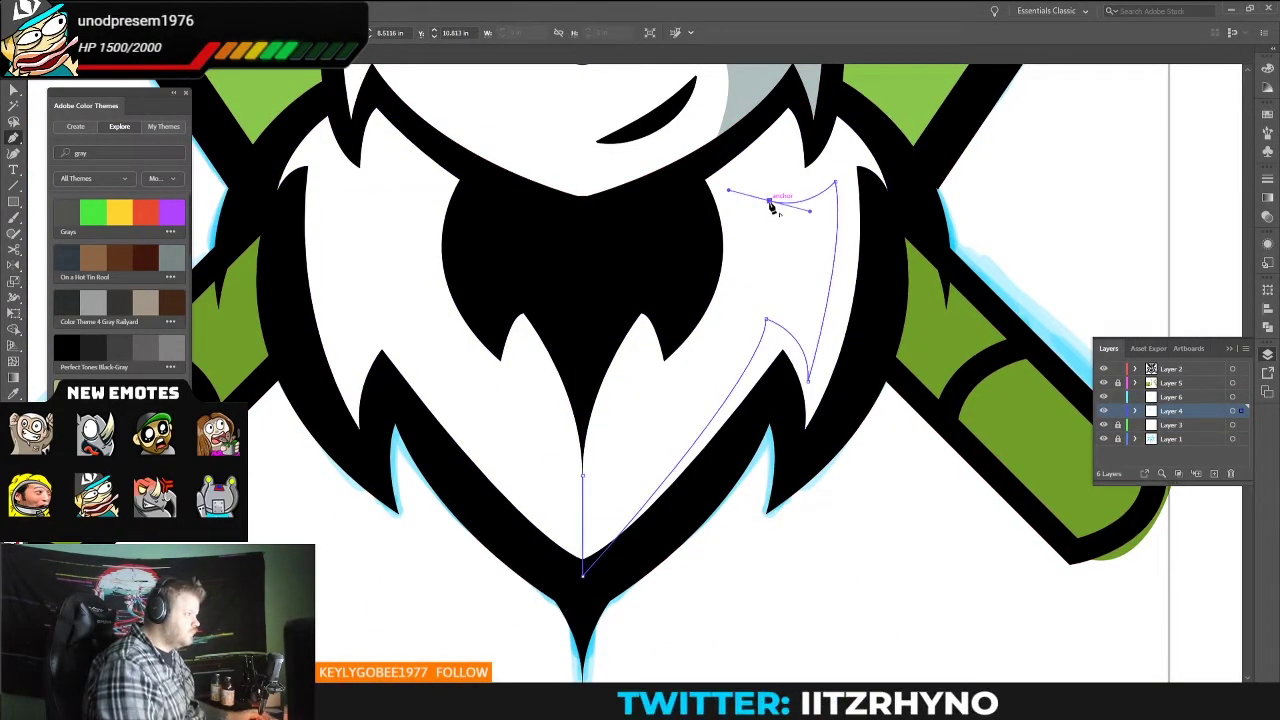
pyautogui.click(771, 205)
pyautogui.scroll(-5, 916, 284)
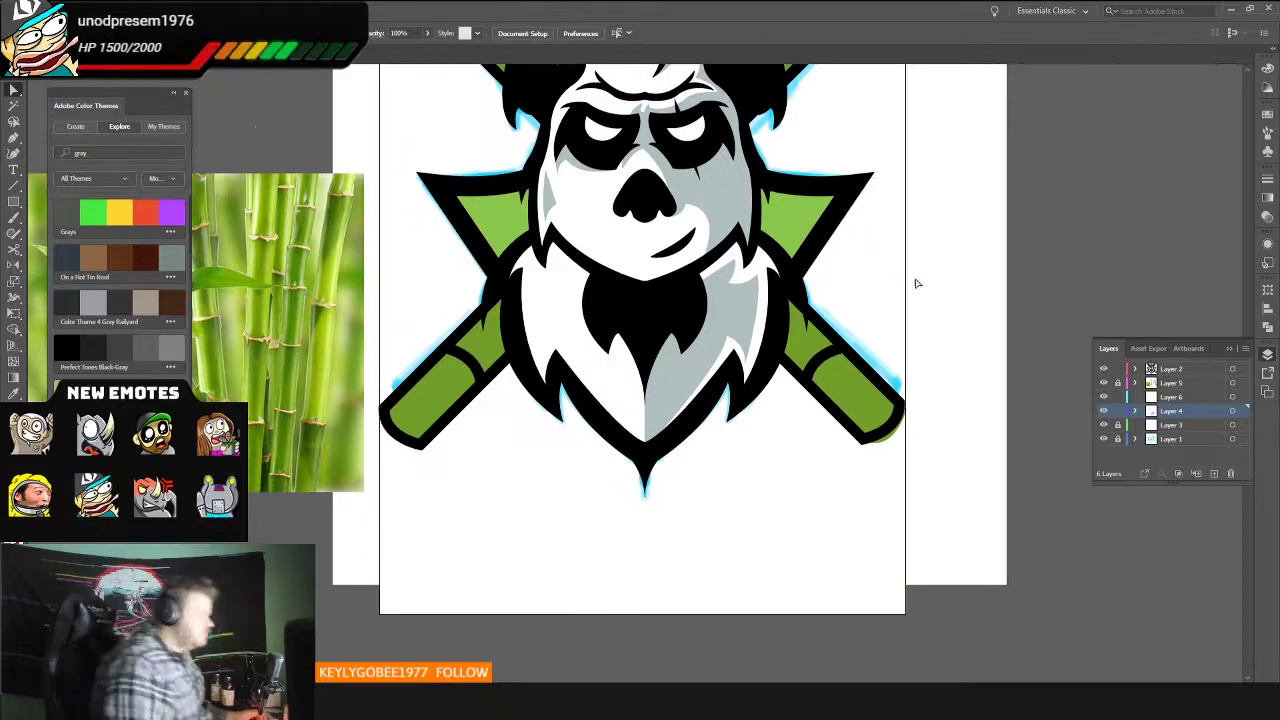
pyautogui.scroll(2, 916, 280)
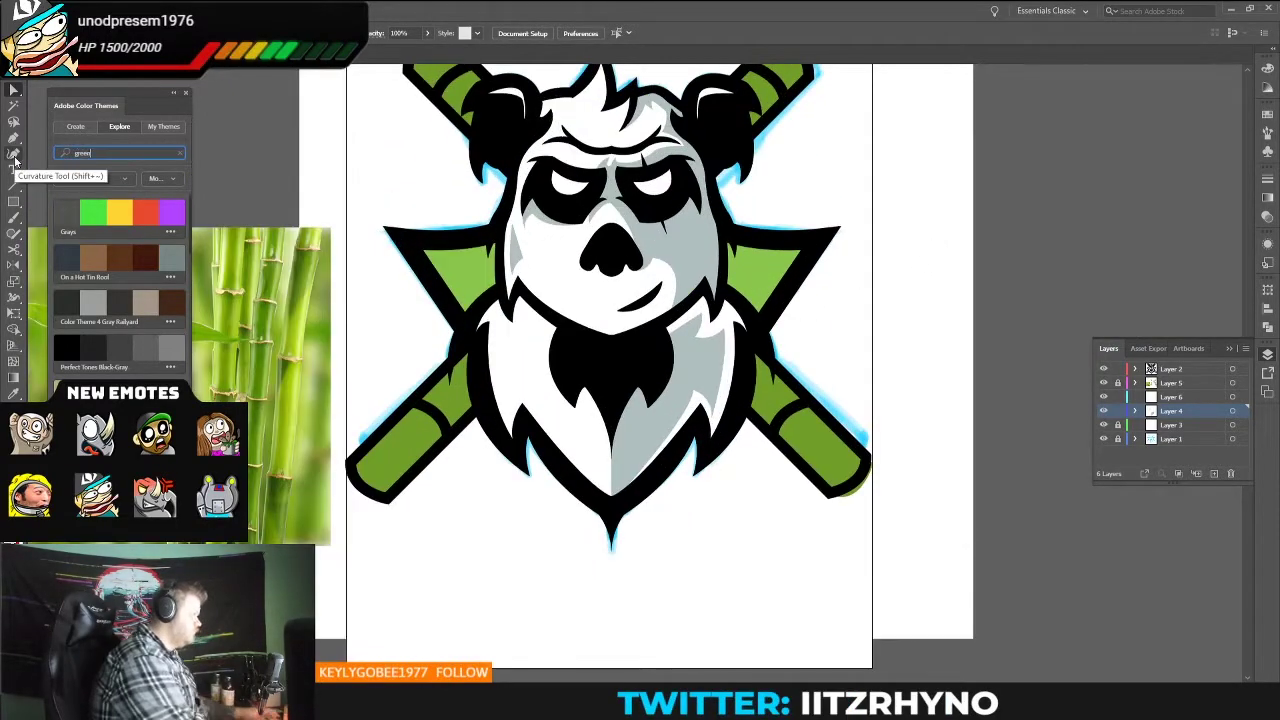
# Step: Draw a joint band shape on the lower bamboo bat
pyautogui.press('Return')
pyautogui.scroll(3, 783, 490)
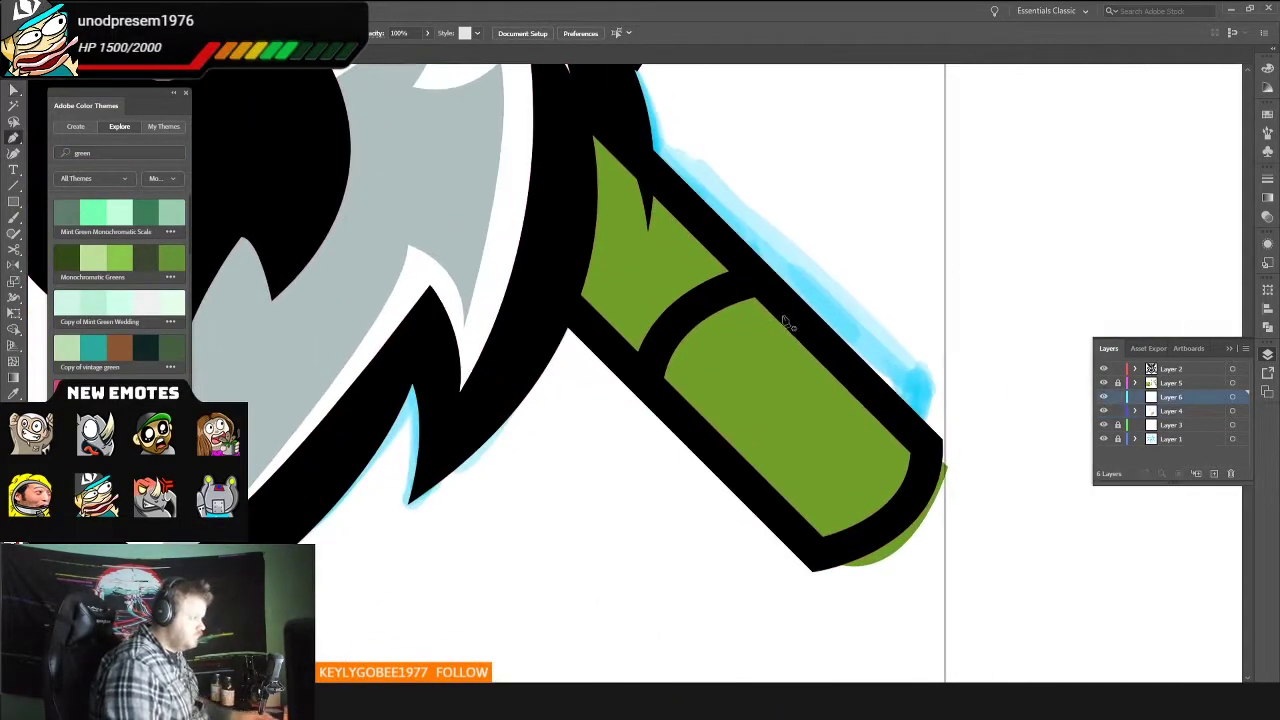
pyautogui.click(648, 383)
pyautogui.click(707, 297)
pyautogui.click(747, 286)
pyautogui.click(782, 317)
# Step: Make Layer 5 active and draw a curved joint band on the upper bamboo
pyautogui.click(1170, 383)
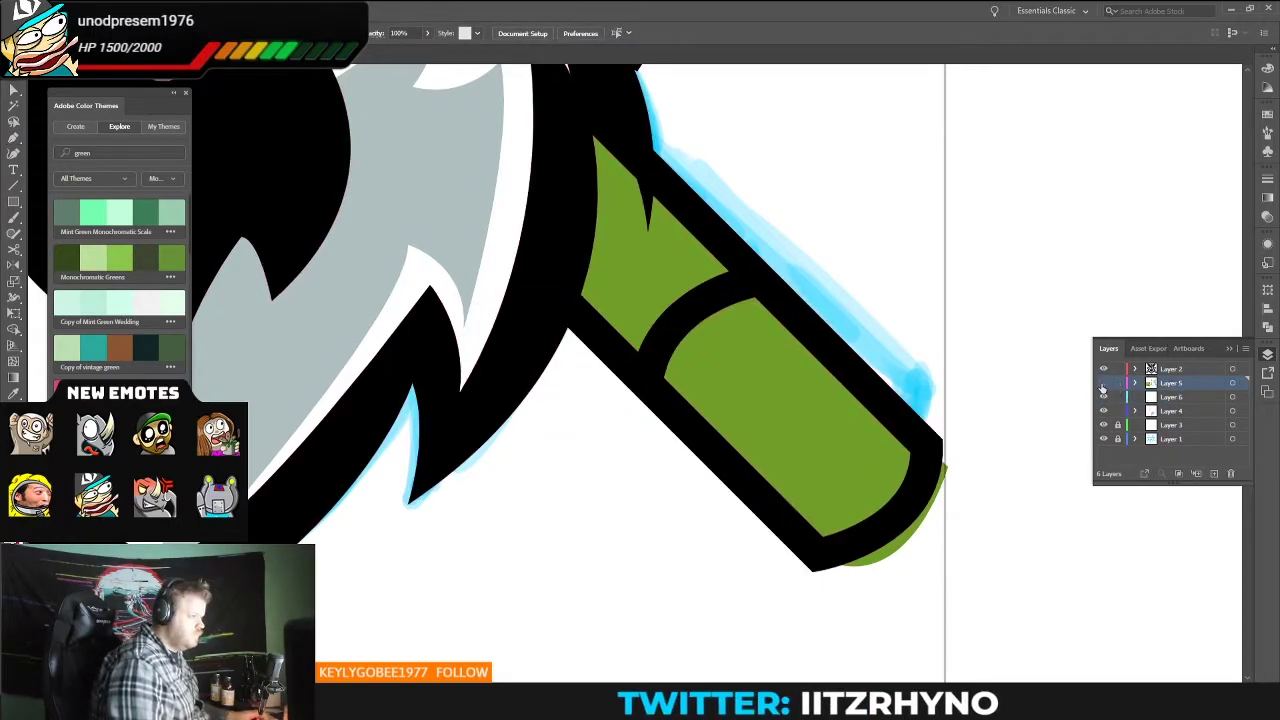
pyautogui.hotkey('ctrl', '0')
pyautogui.scroll(5, 604, 365)
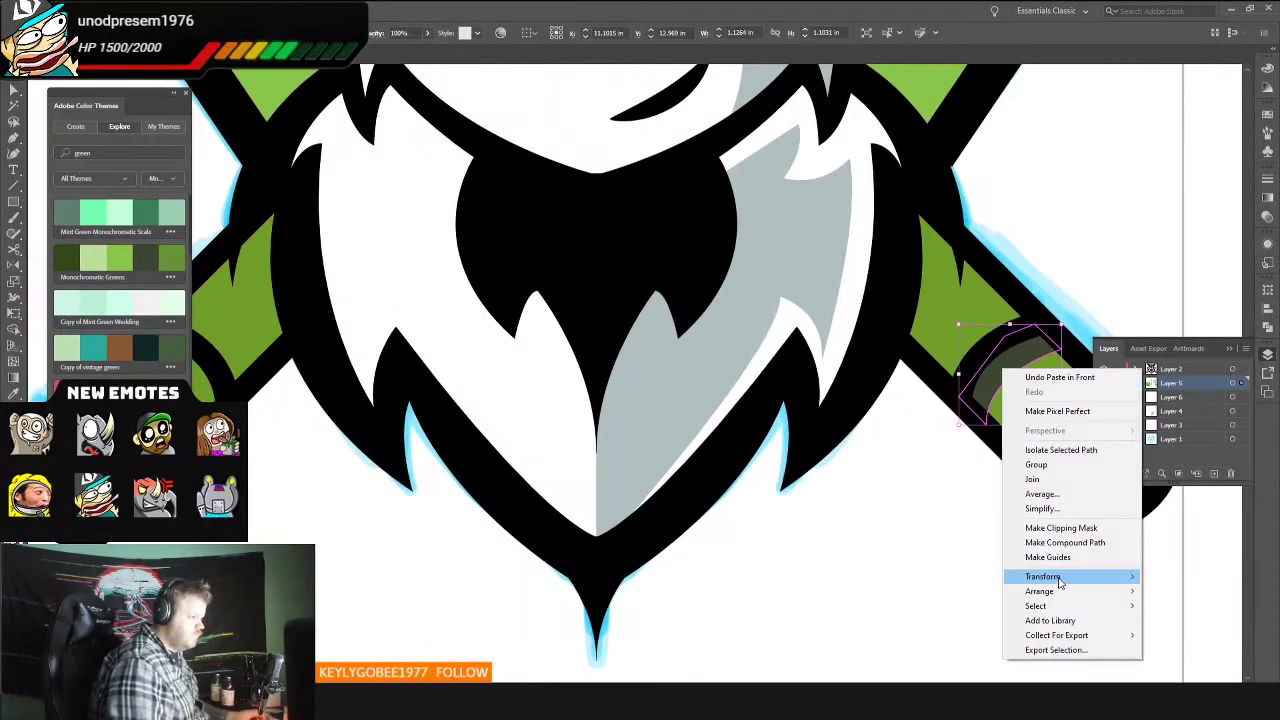
pyautogui.scroll(5, 748, 270)
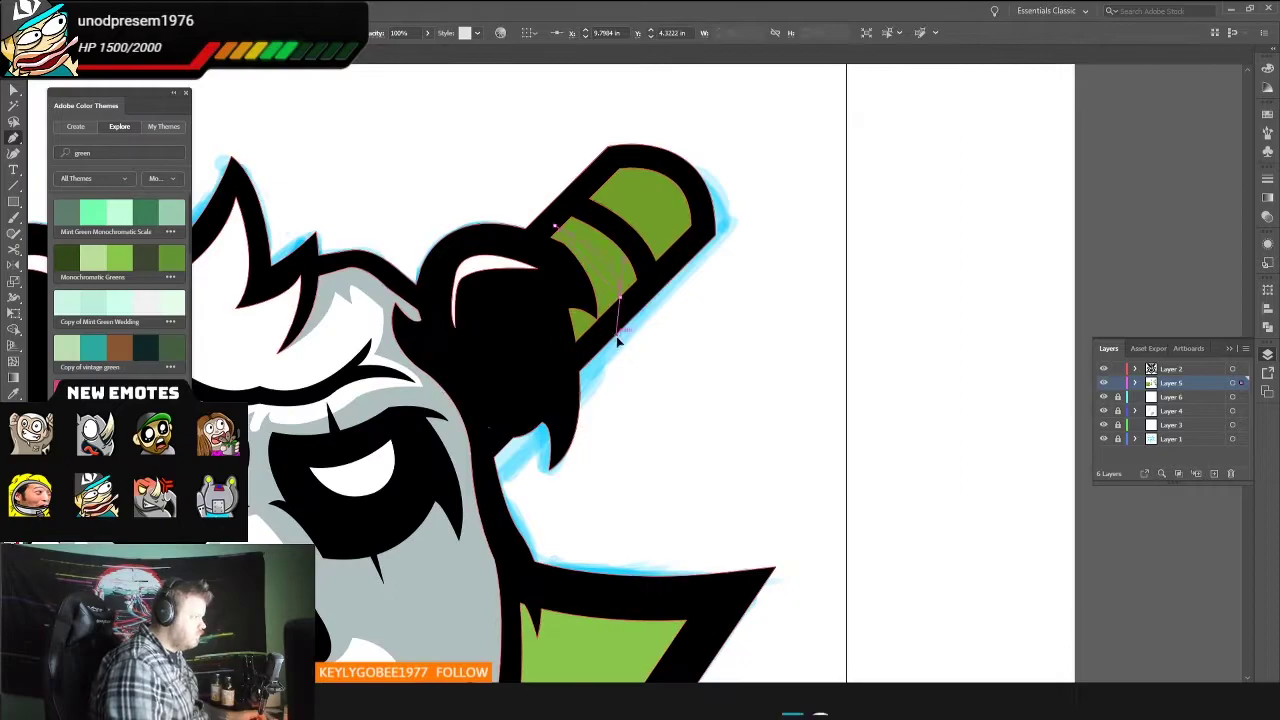
pyautogui.click(555, 228)
pyautogui.moveTo(620, 300); pyautogui.dragTo(620, 312)
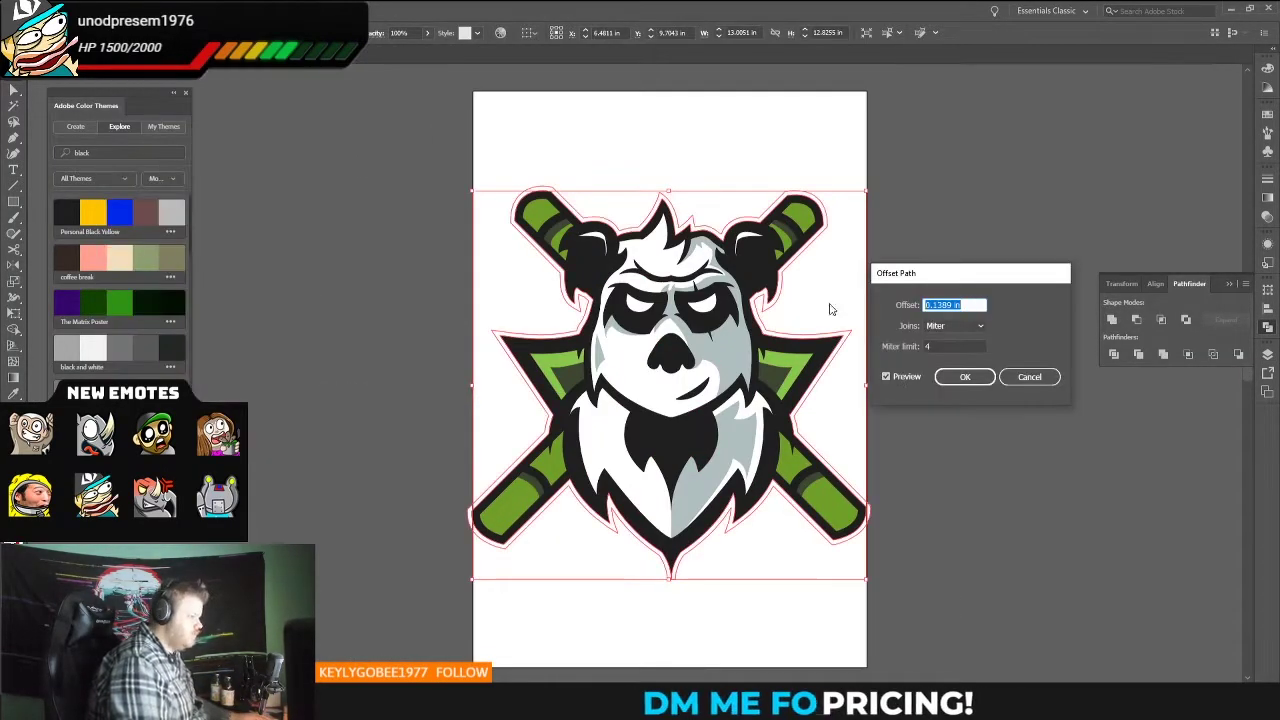
# Step: Add a thick bright green offset outline around the logo and patch its bottom tip
pyautogui.press('Return')
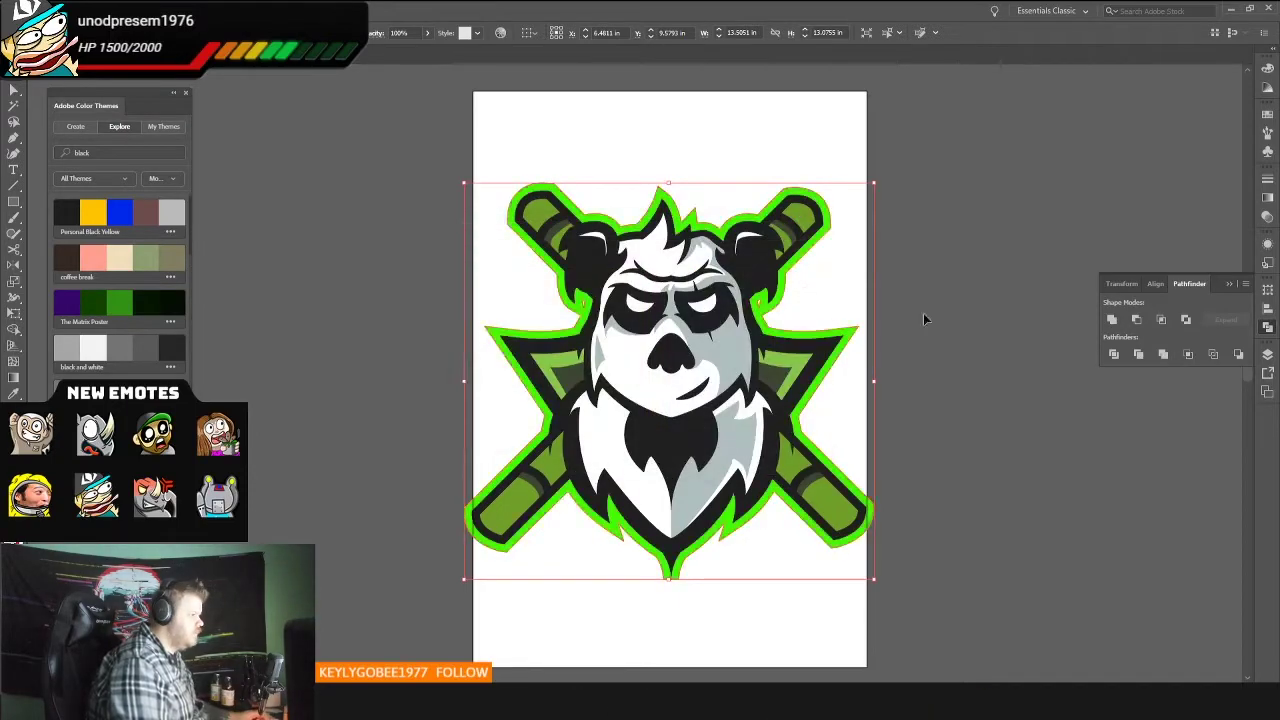
pyautogui.scroll(5, 760, 500)
pyautogui.scroll(3, 695, 287)
pyautogui.press('p')
pyautogui.click(737, 281)
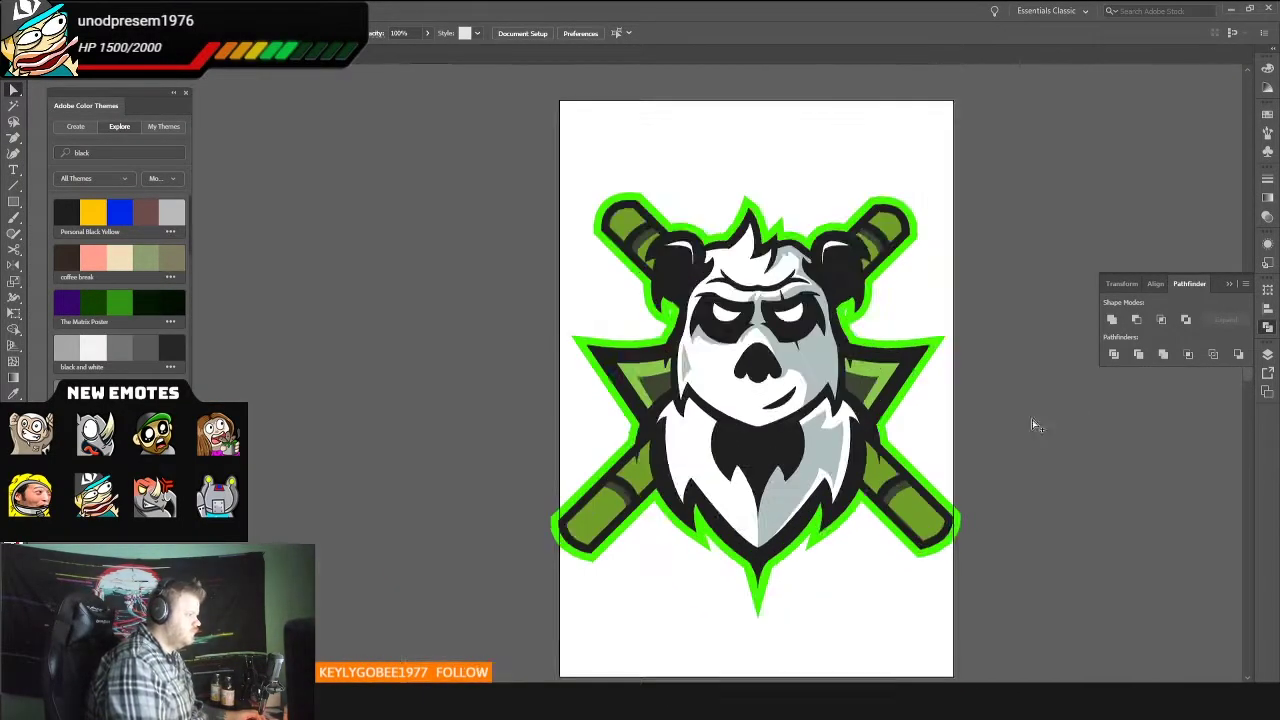
# Step: Apply a green Outer Glow effect to both of the panda's eyes
pyautogui.click(620, 278)
pyautogui.click(207, 10)
pyautogui.click(390, 205)
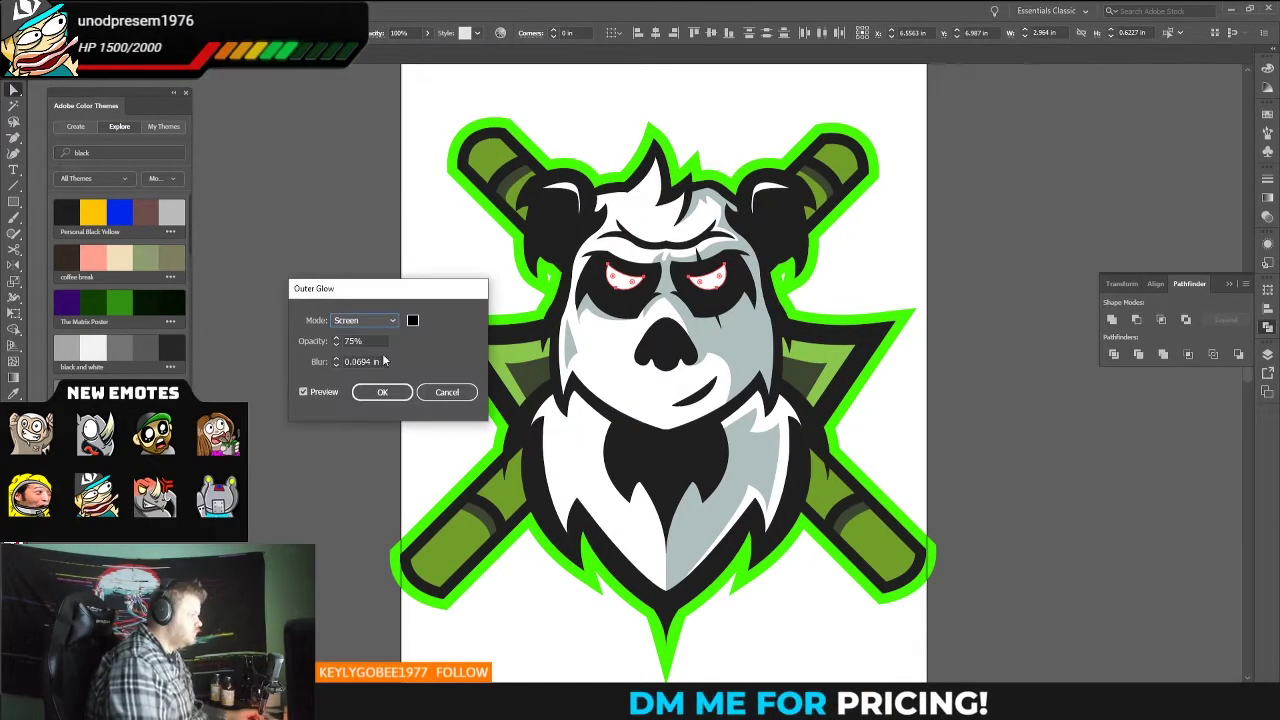
pyautogui.click(414, 317)
pyautogui.click(777, 269)
pyautogui.click(389, 395)
pyautogui.click(207, 10)
pyautogui.hotkey('ctrl', 'shift', 'e')
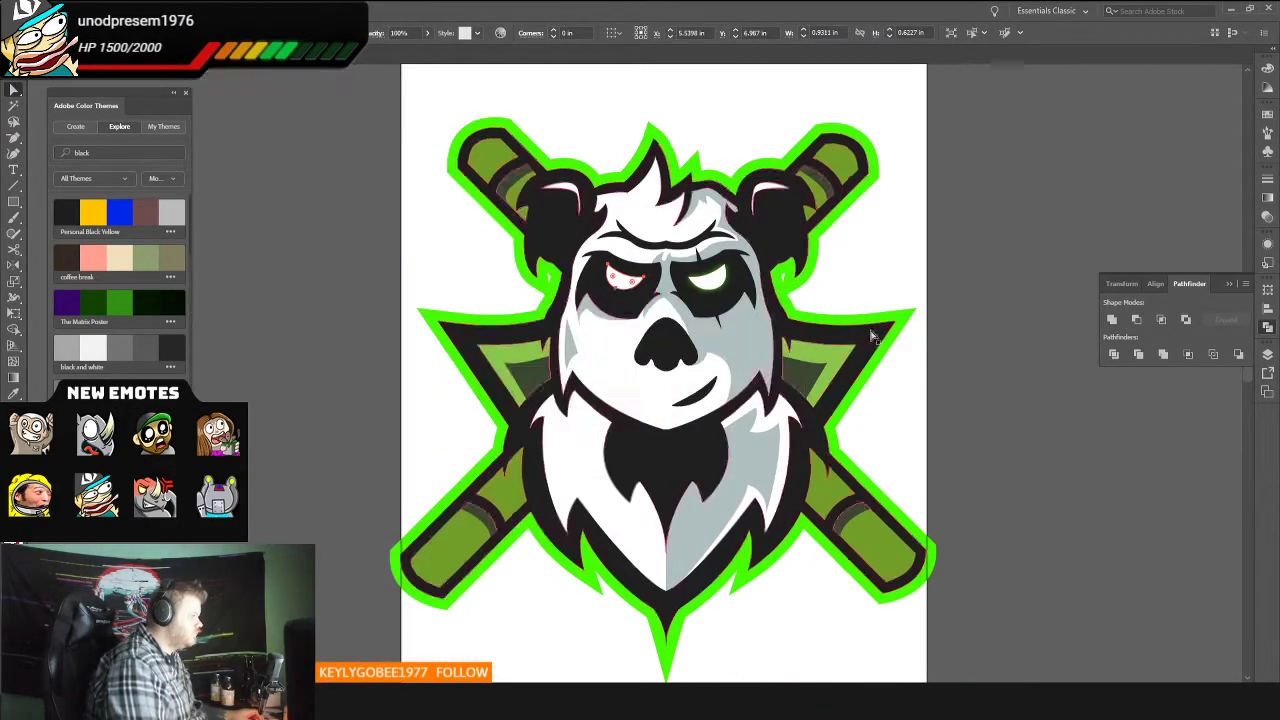
pyautogui.click(943, 280)
# Step: Select all the logo artwork and scale it down on the artboard
pyautogui.scroll(-2, 983, 366)
pyautogui.hotkey('ctrl', '0')
pyautogui.scroll(-2, 969, 516)
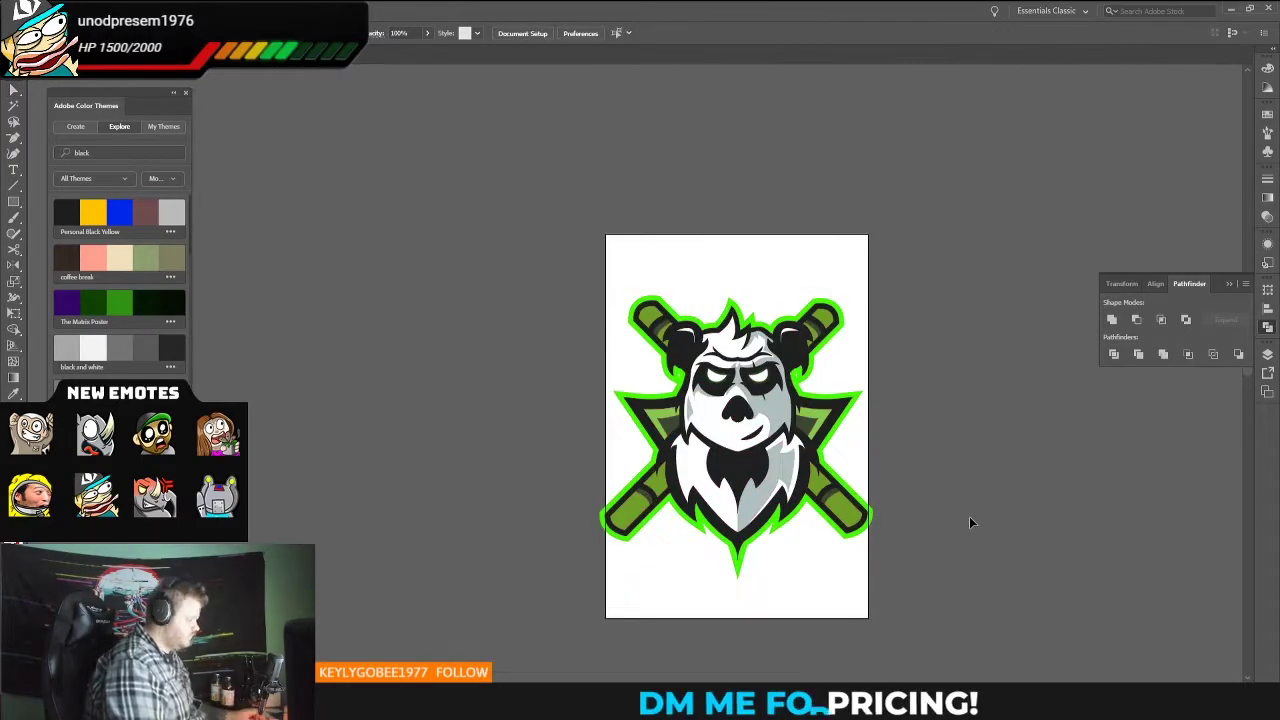
pyautogui.hotkey('ctrl', 'a')
pyautogui.click(978, 472)
pyautogui.hotkey('ctrl', '0')
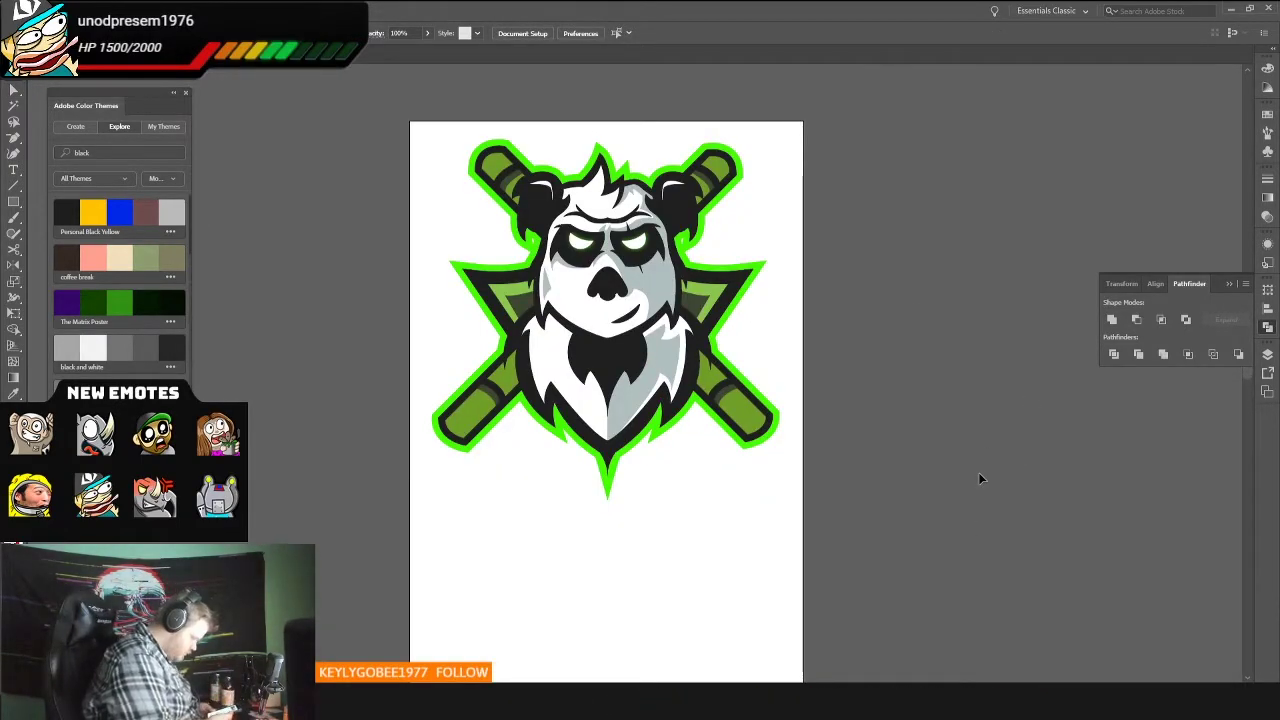
# Step: Save the logo as 'Panda eSport'
pyautogui.hotkey('ctrl', 's')
pyautogui.write('Panda eSport')
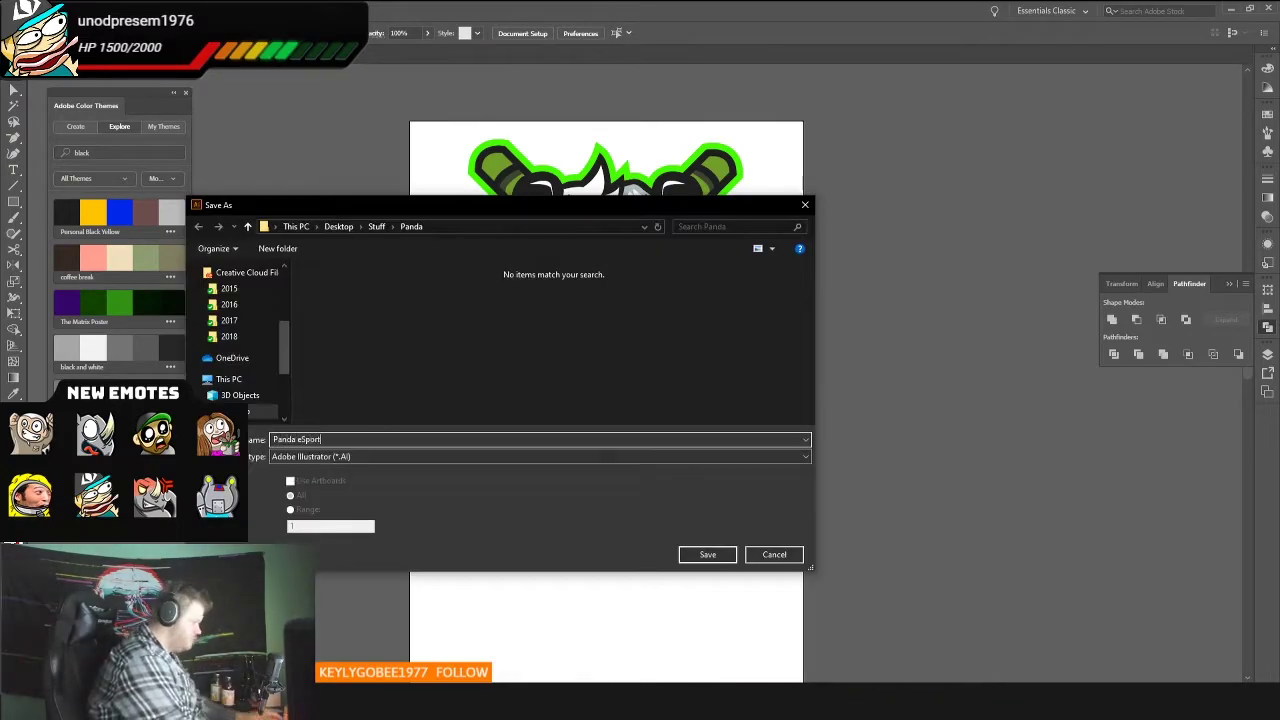
pyautogui.press('Return')
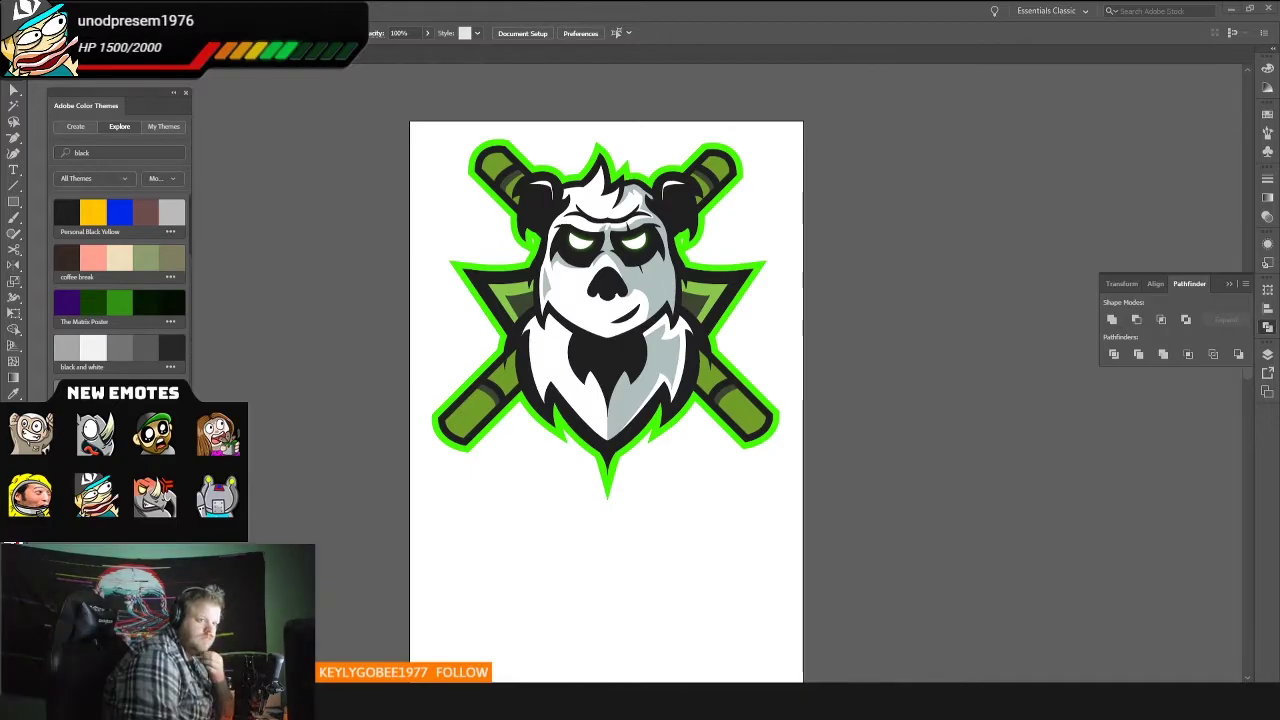
pyautogui.hotkey('alt', 'Tab')
# Step: Create a new Photoshop document and paste the Illustrator panda into it as pixels
pyautogui.hotkey('ctrl', 'n')
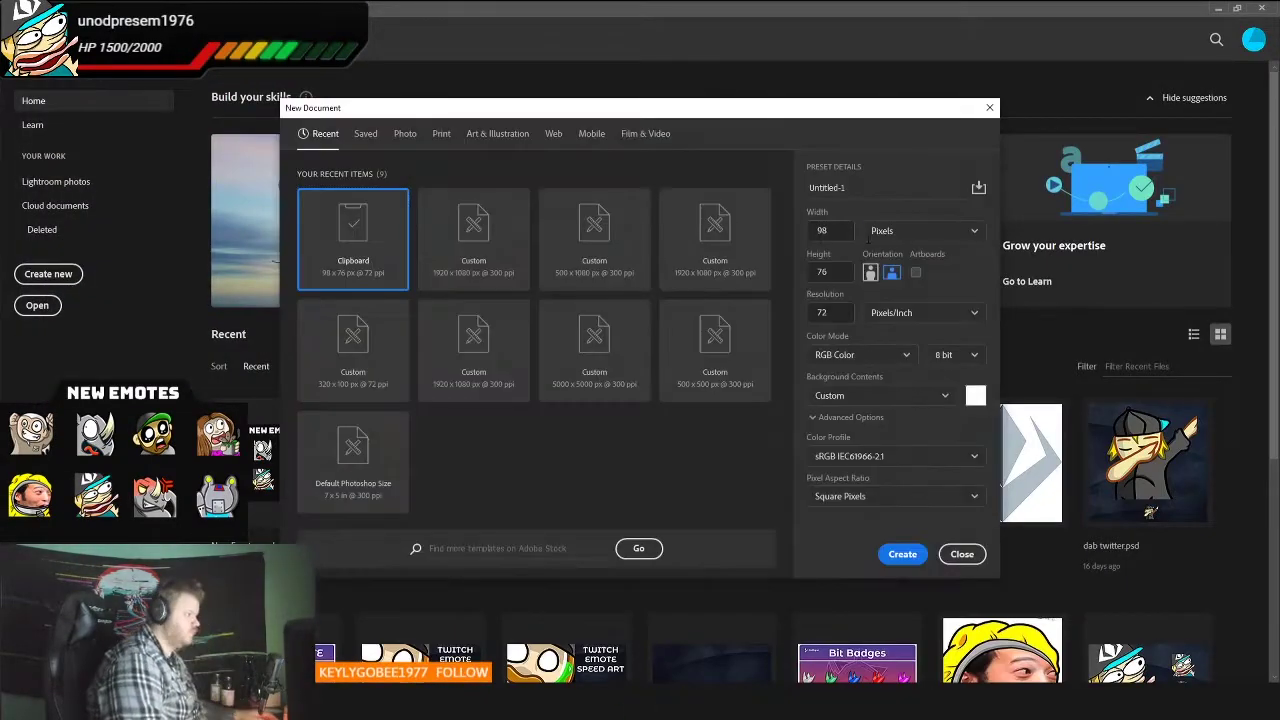
pyautogui.press('Escape')
pyautogui.hotkey('alt', 'Tab')
pyautogui.hotkey('ctrl', 'c')
pyautogui.hotkey('alt', 'Tab')
pyautogui.hotkey('ctrl', 'v')
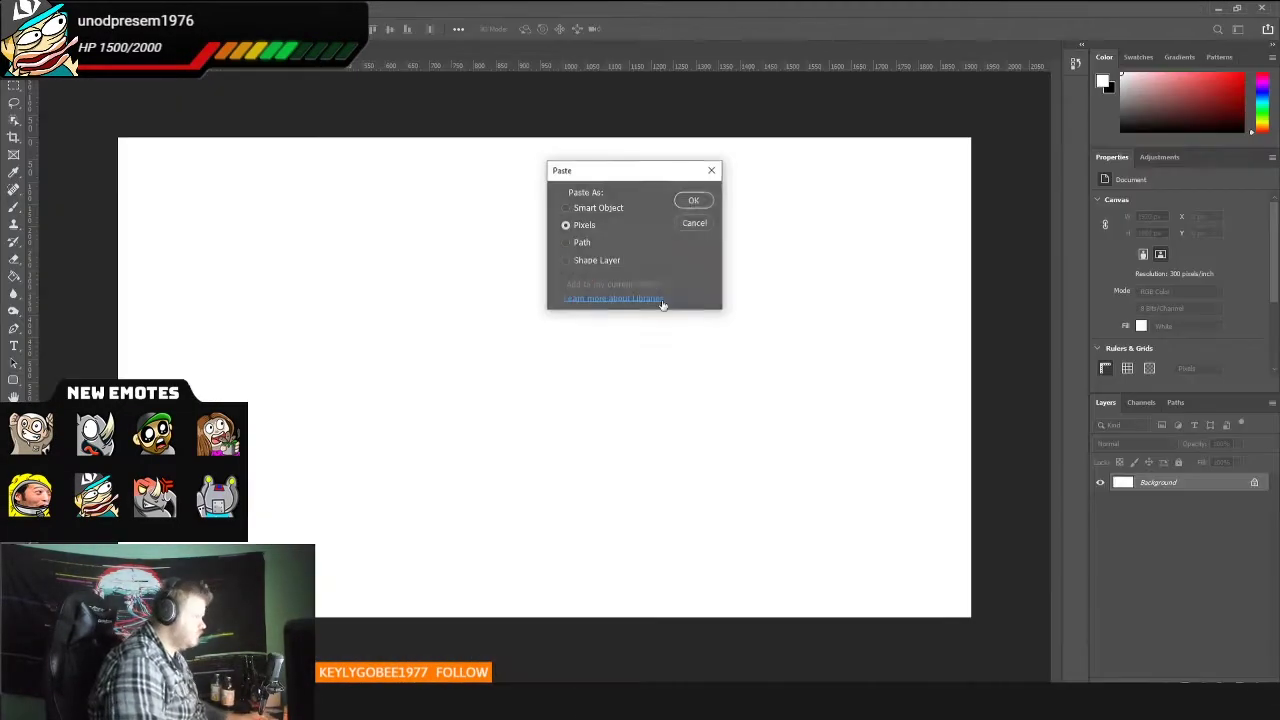
pyautogui.press('Return')
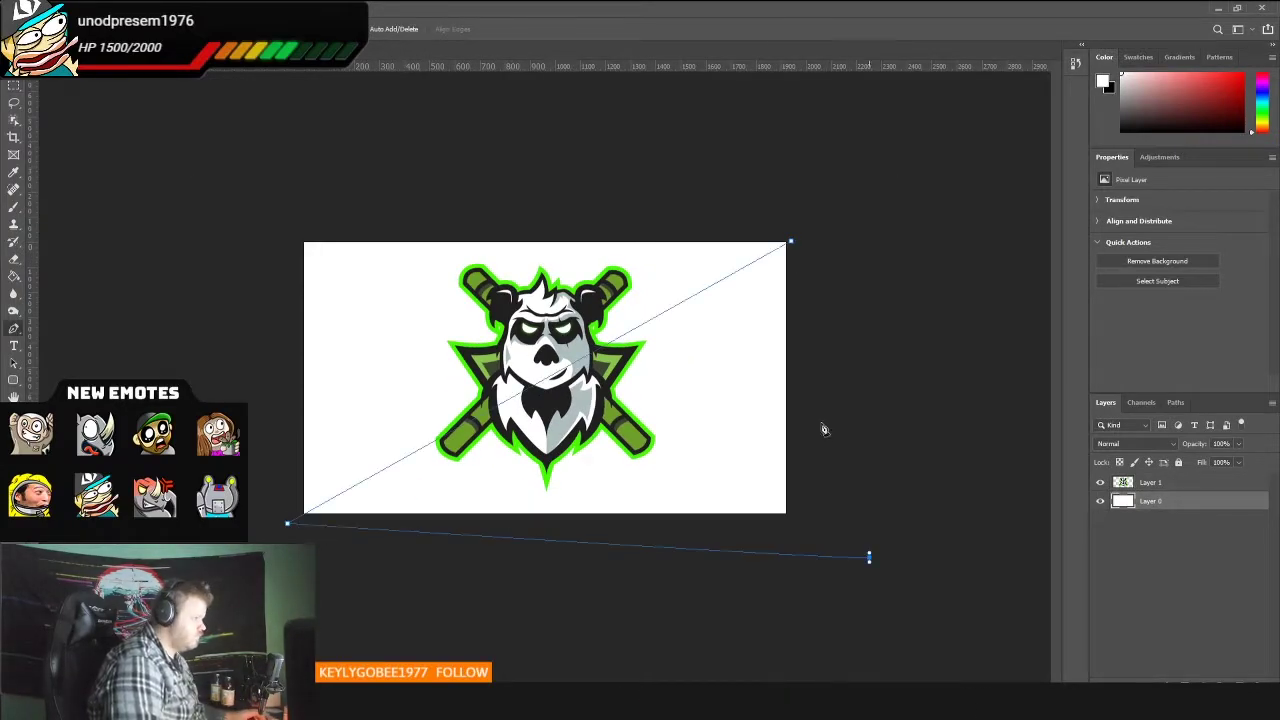
# Step: Fill a diagonal lower half with dark green plus a drop shadow, and blend a grass texture in Lighten mode
pyautogui.click(790, 241)
pyautogui.click(1104, 82)
pyautogui.click(766, 157)
pyautogui.click(700, 450)
pyautogui.doubleClick(1151, 500)
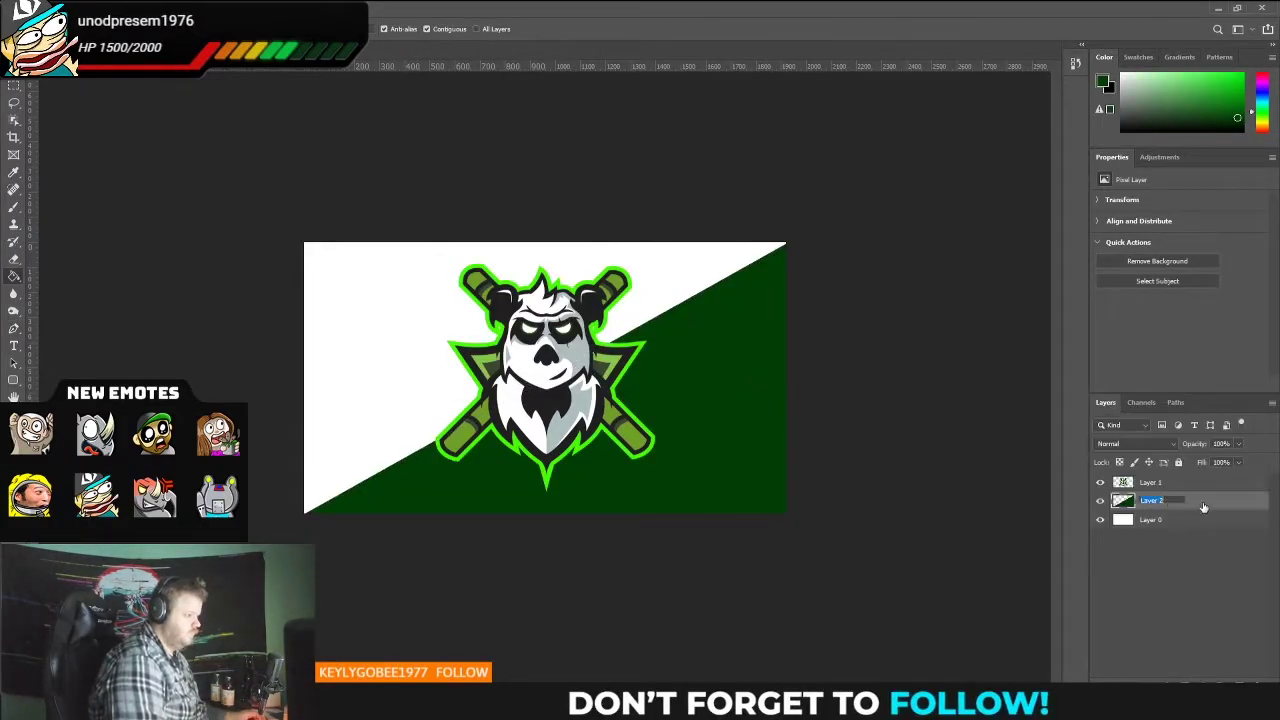
pyautogui.doubleClick(1204, 505)
pyautogui.click(793, 378)
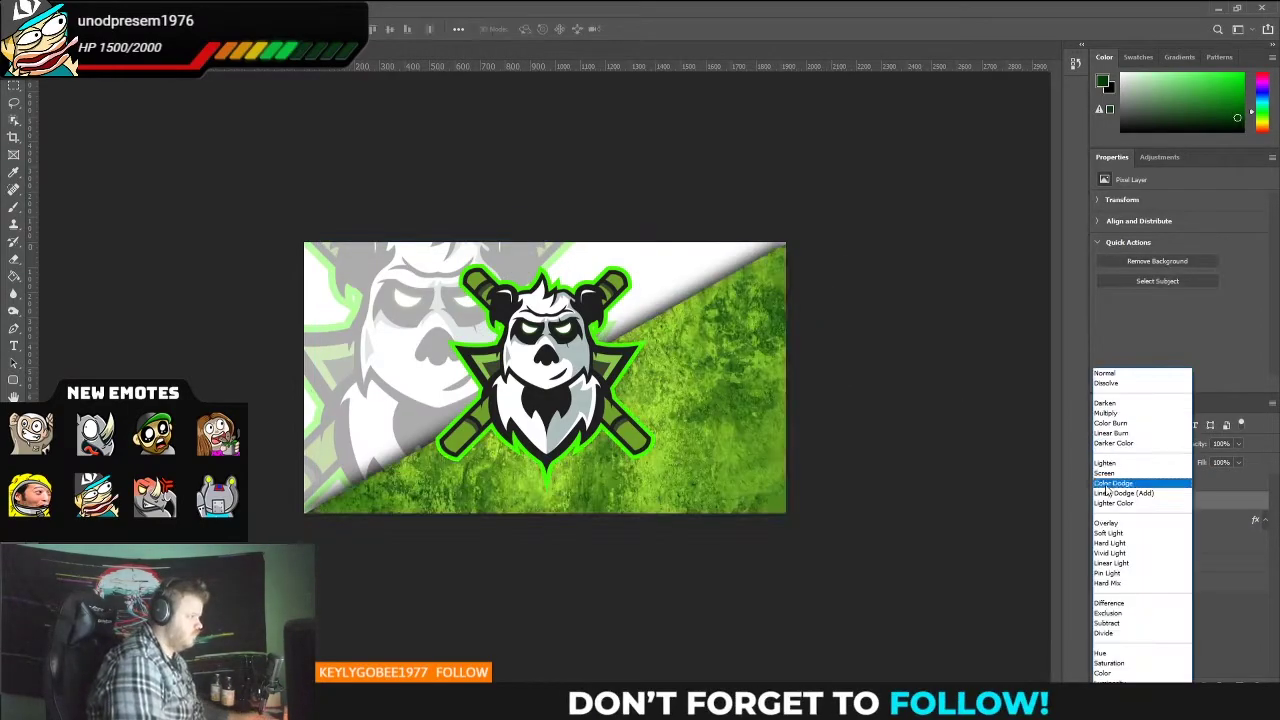
pyautogui.click(1105, 463)
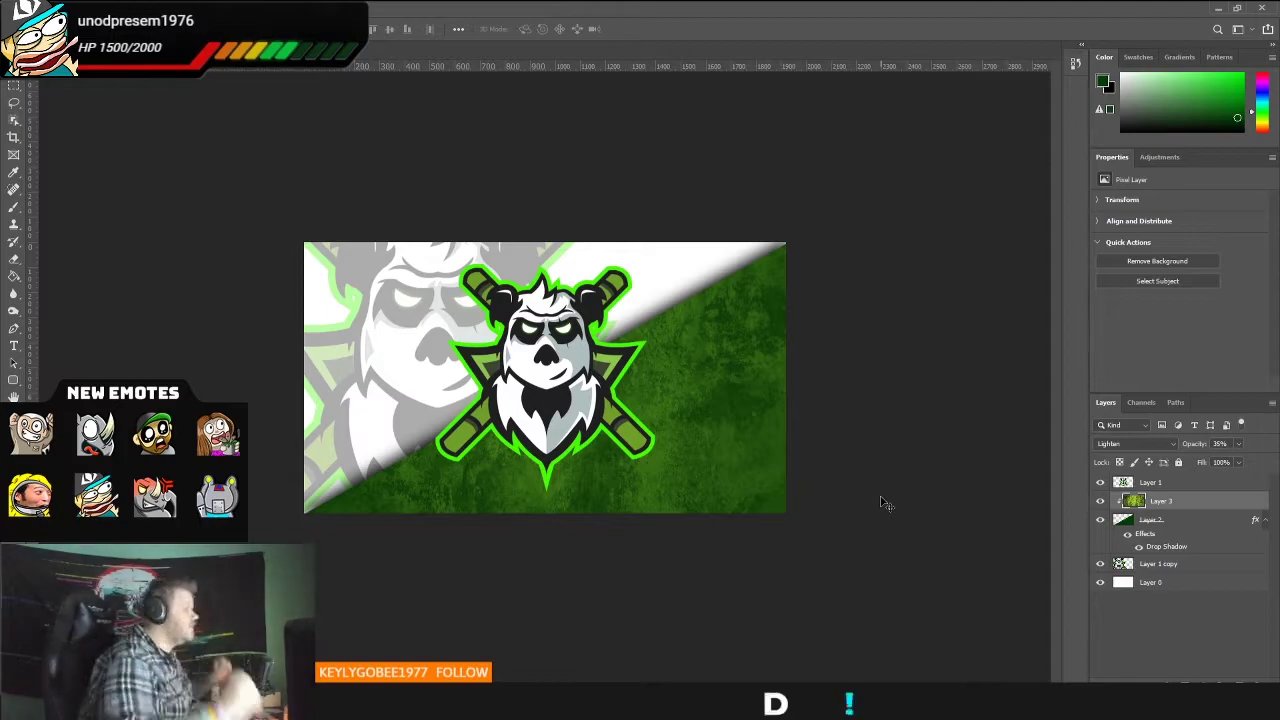
# Step: Enlarge the RHYNOARTS.COM text and save the banner as 'panda'
pyautogui.write('RHYNOARTS.COM')
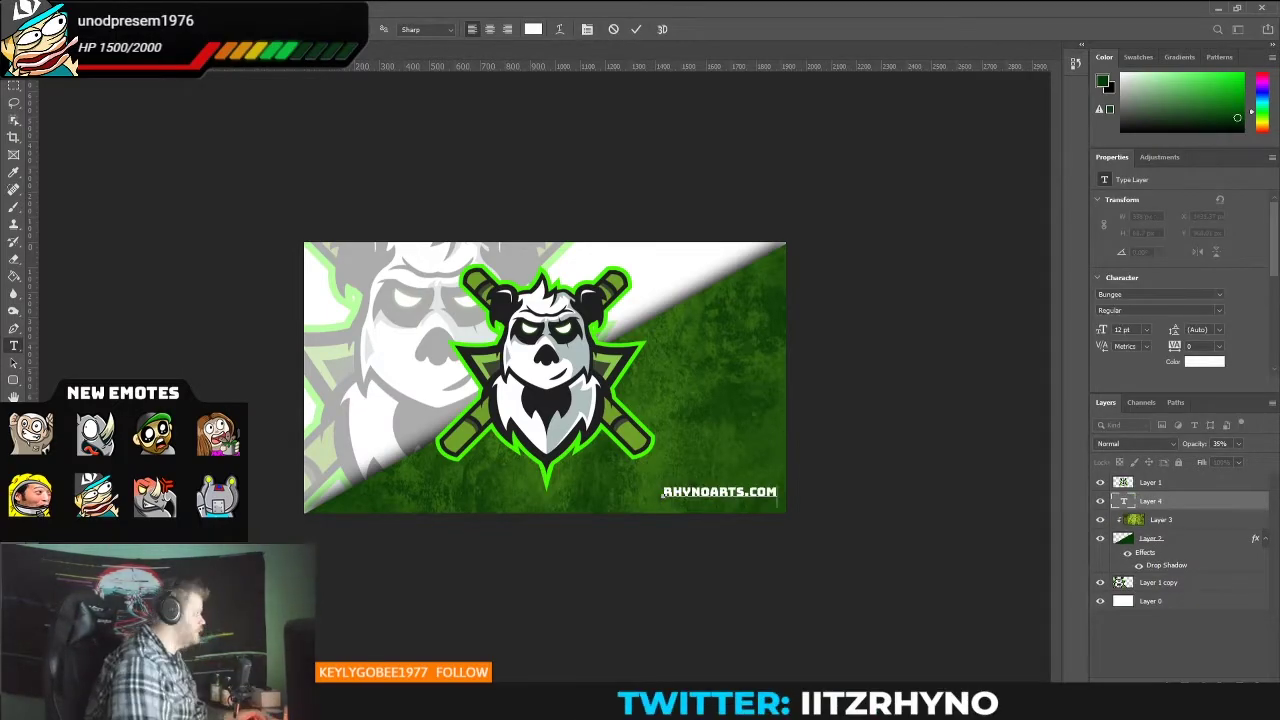
pyautogui.moveTo(776, 500); pyautogui.dragTo(786, 512)
pyautogui.hotkey('ctrl', 'Return')
pyautogui.hotkey('ctrl', 'shift', 's')
pyautogui.write('p')
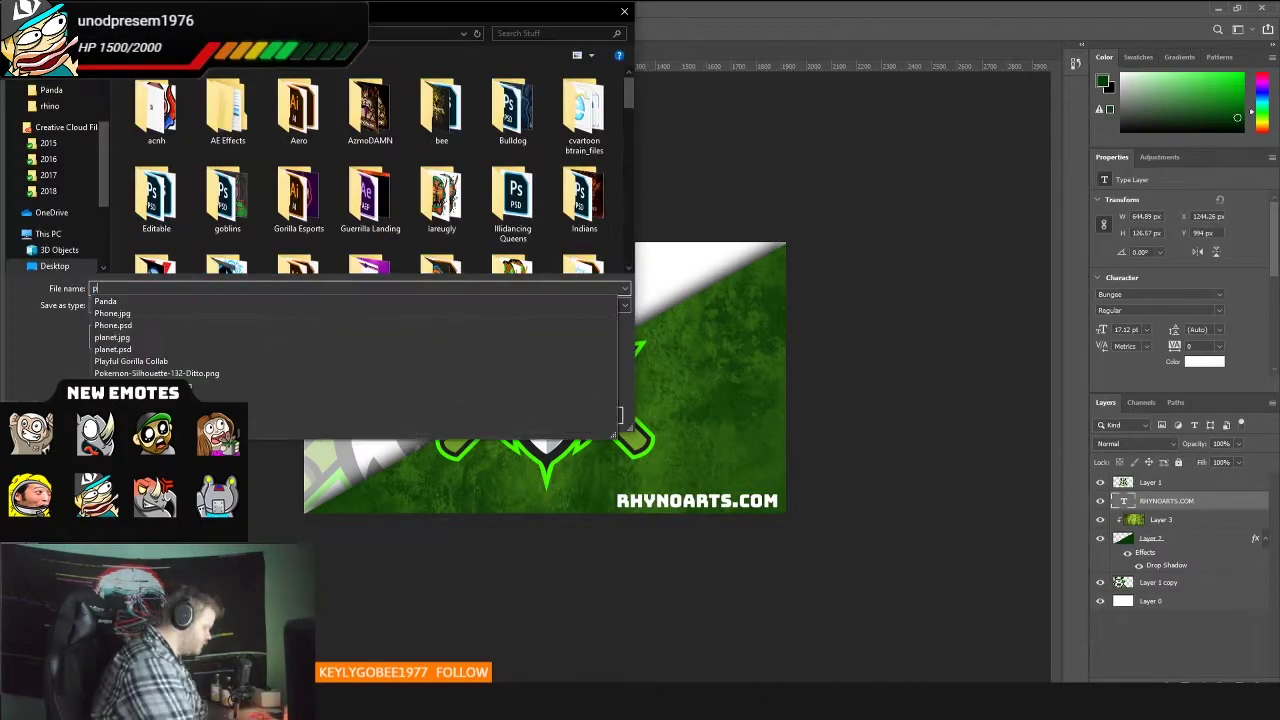
pyautogui.write('anda thumb')
pyautogui.press('Return')
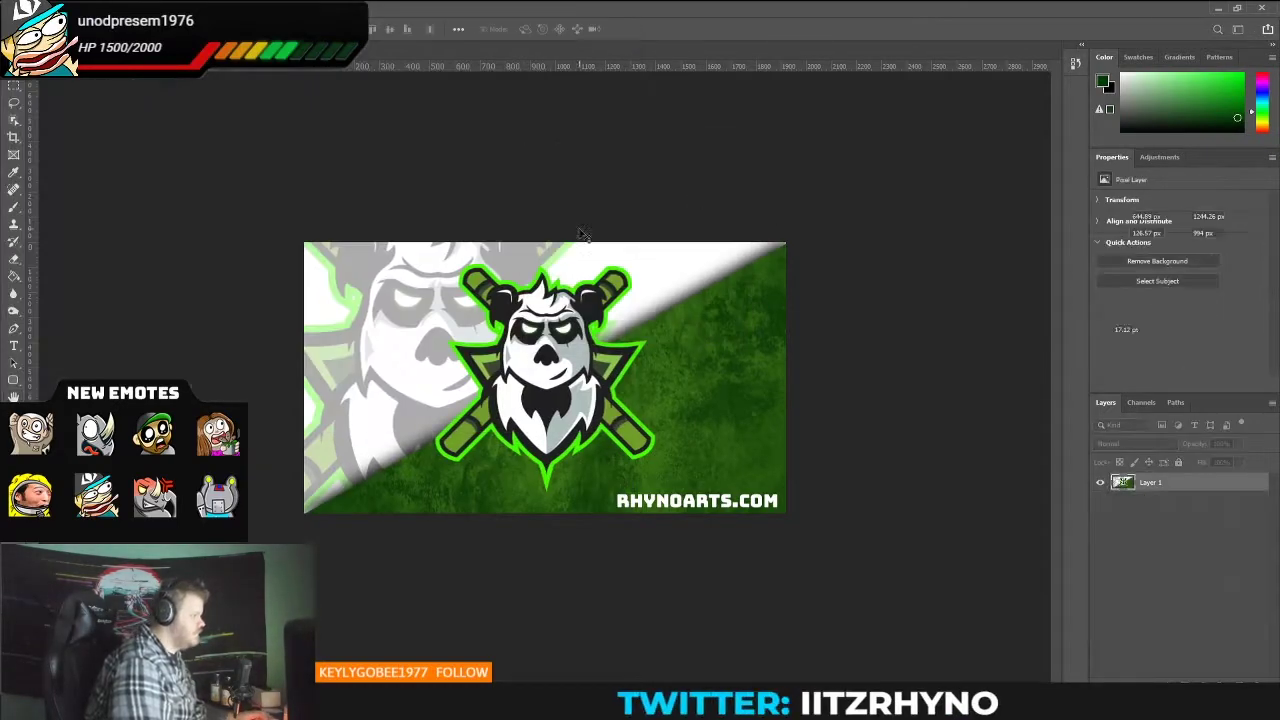
# Step: Crop the banner to a square around the panda and save that version
pyautogui.press('c')
pyautogui.press('Return')
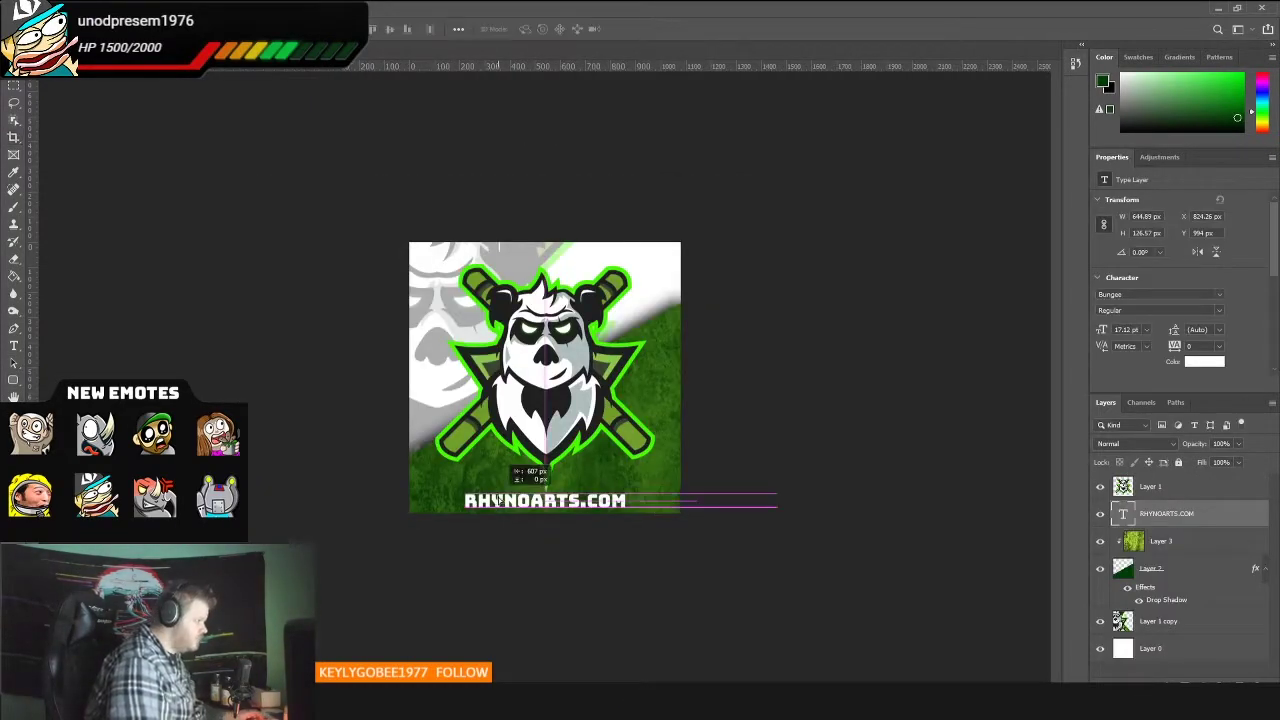
pyautogui.hotkey('ctrl', 'shift', 's')
pyautogui.press('Return')
pyautogui.press('Return')
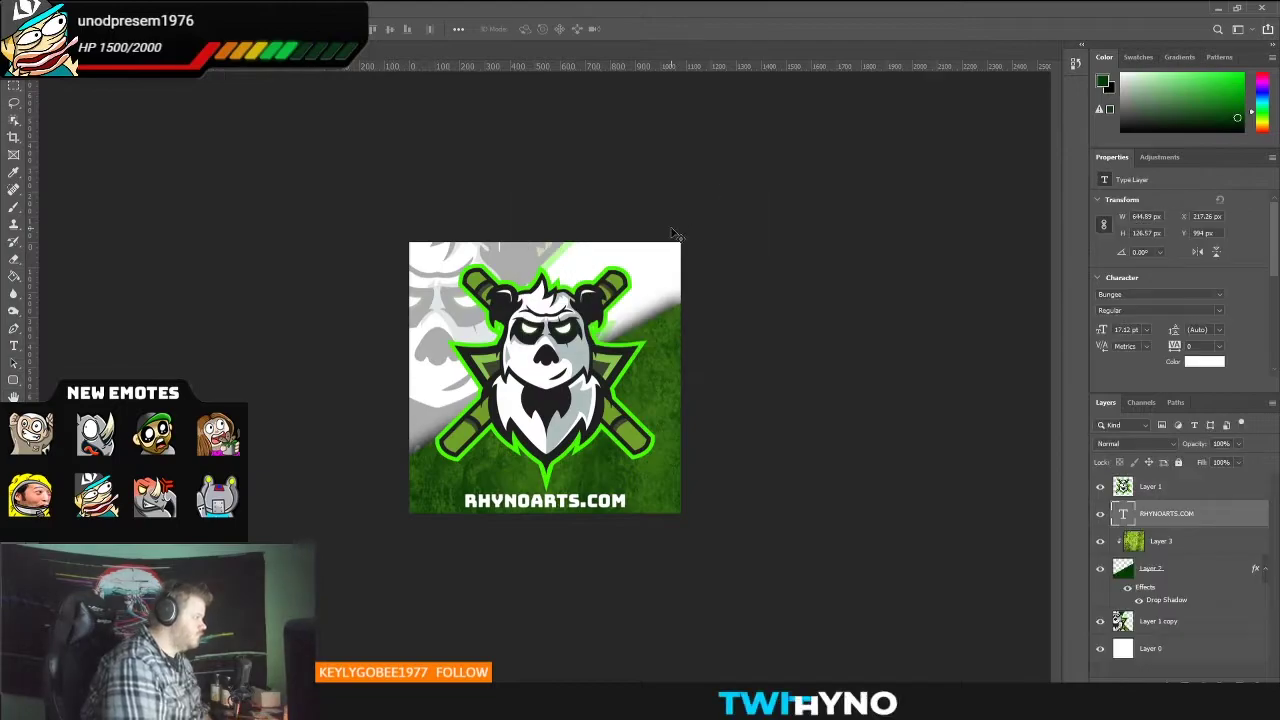
pyautogui.hotkey('alt', 'Tab')
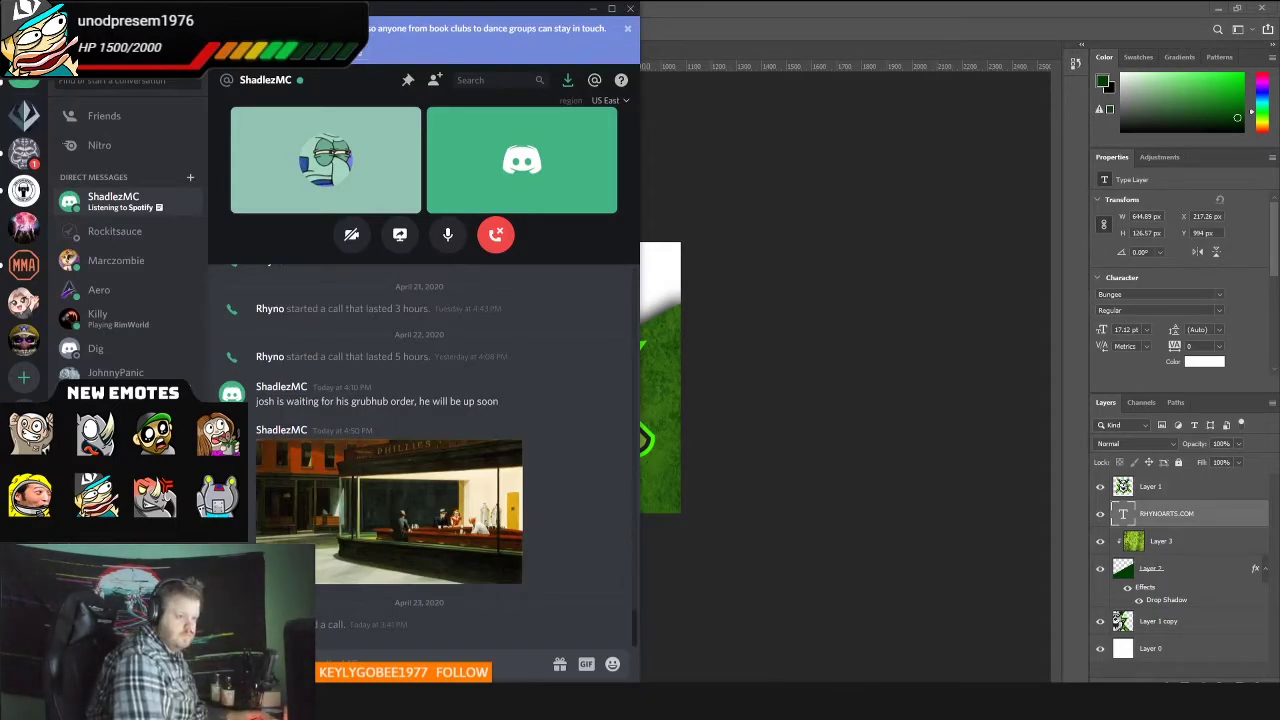
# Step: Paste the finished image into the chat and send it
pyautogui.hotkey('ctrl', 'v')
pyautogui.press('Return')
pyautogui.hotkey('alt', 'Tab')
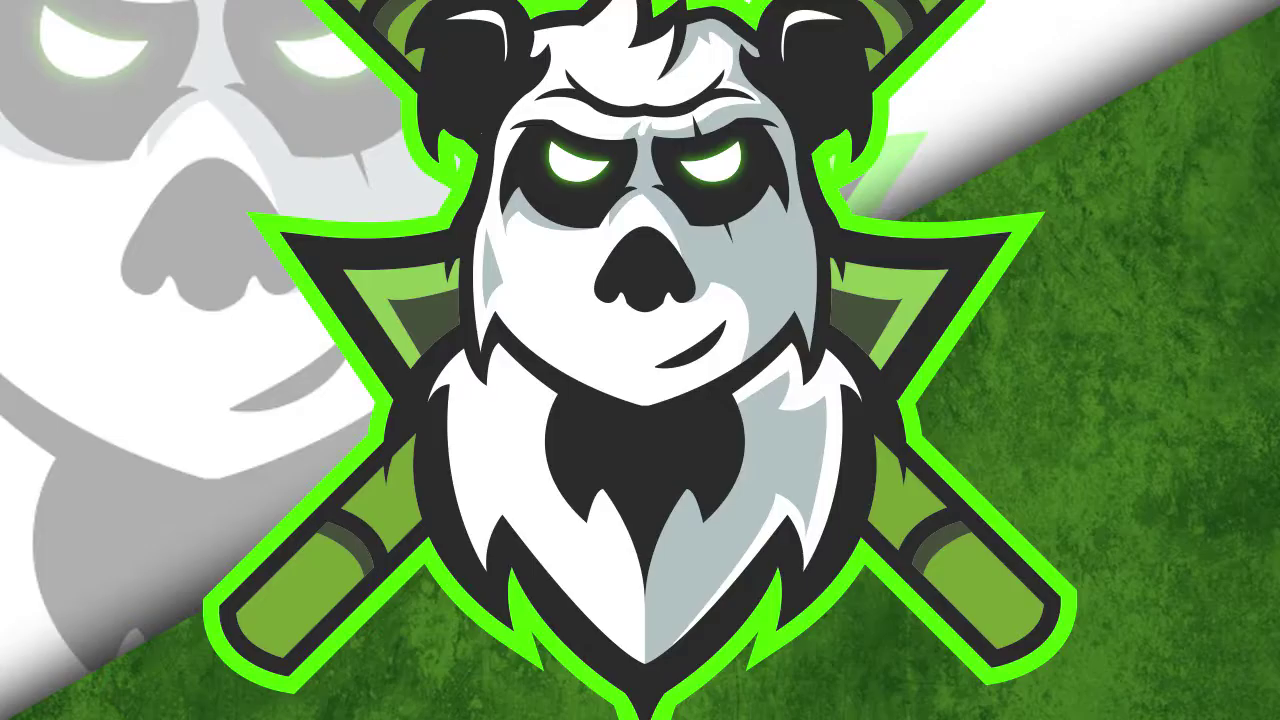